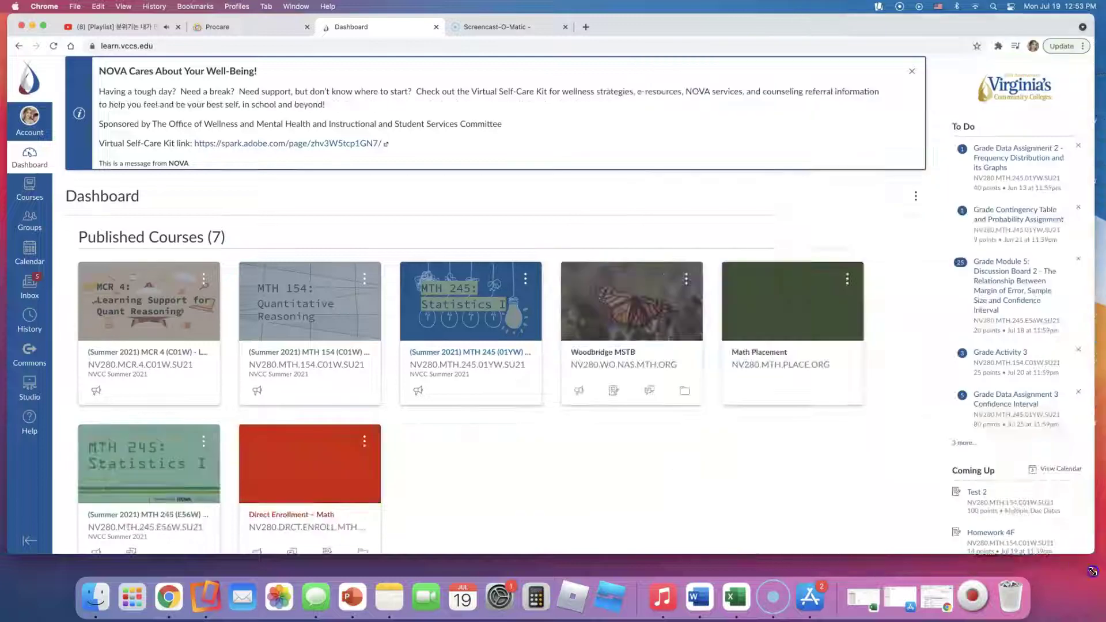
Open the MTH 154 Quantitative Reasoning course's Modules page and switch it to Student View
{"action": "left_click", "coordinate": [324, 317]}
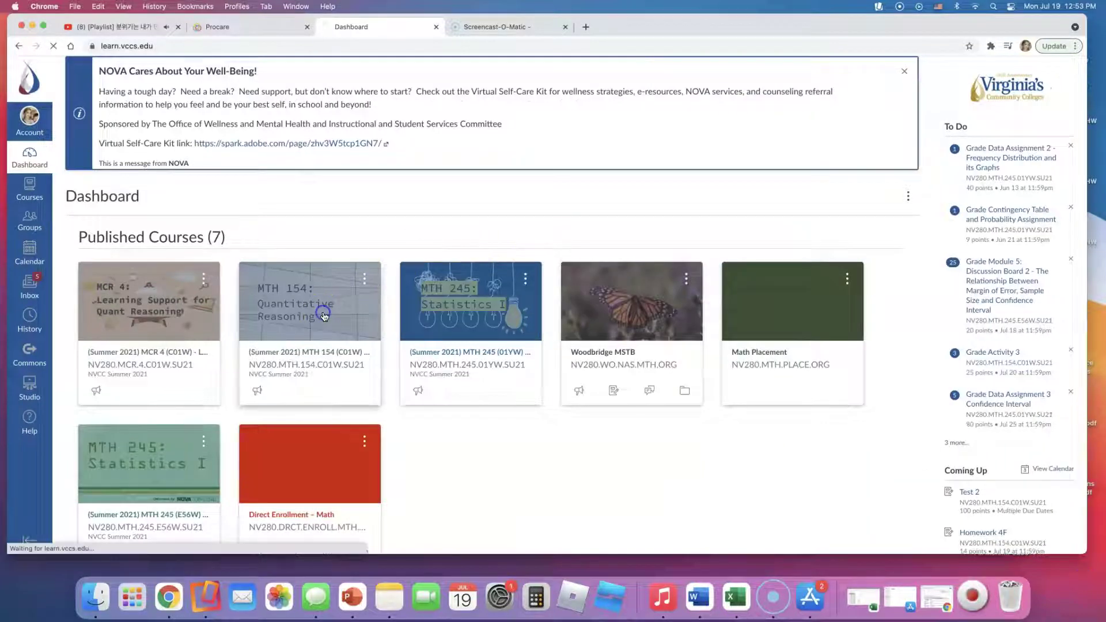
{"action": "left_click", "coordinate": [104, 192]}
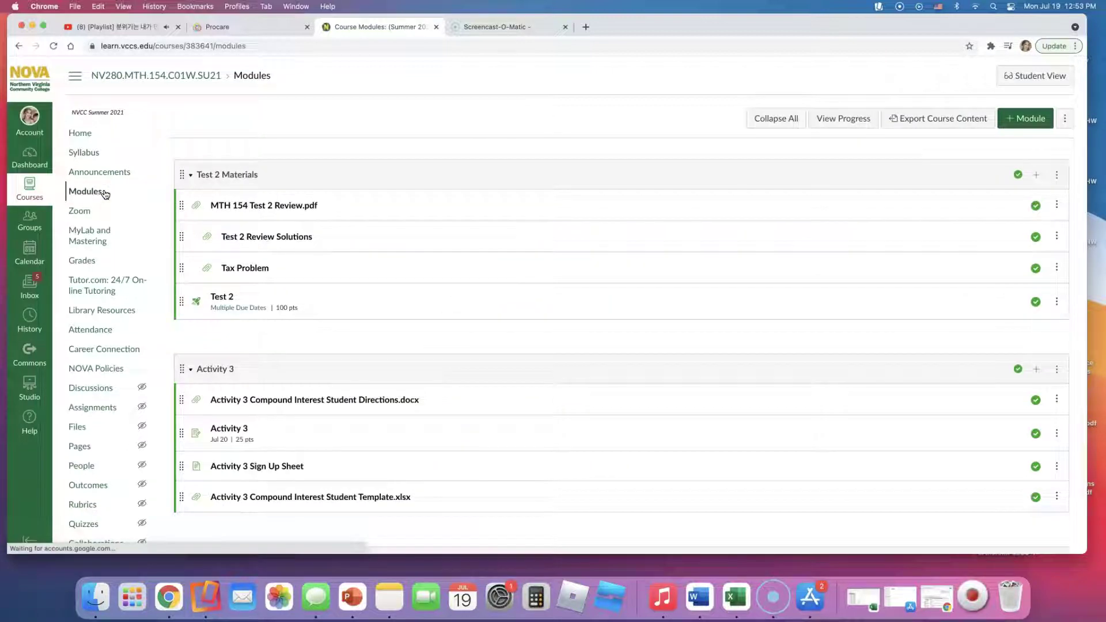
{"action": "left_click", "coordinate": [1040, 75]}
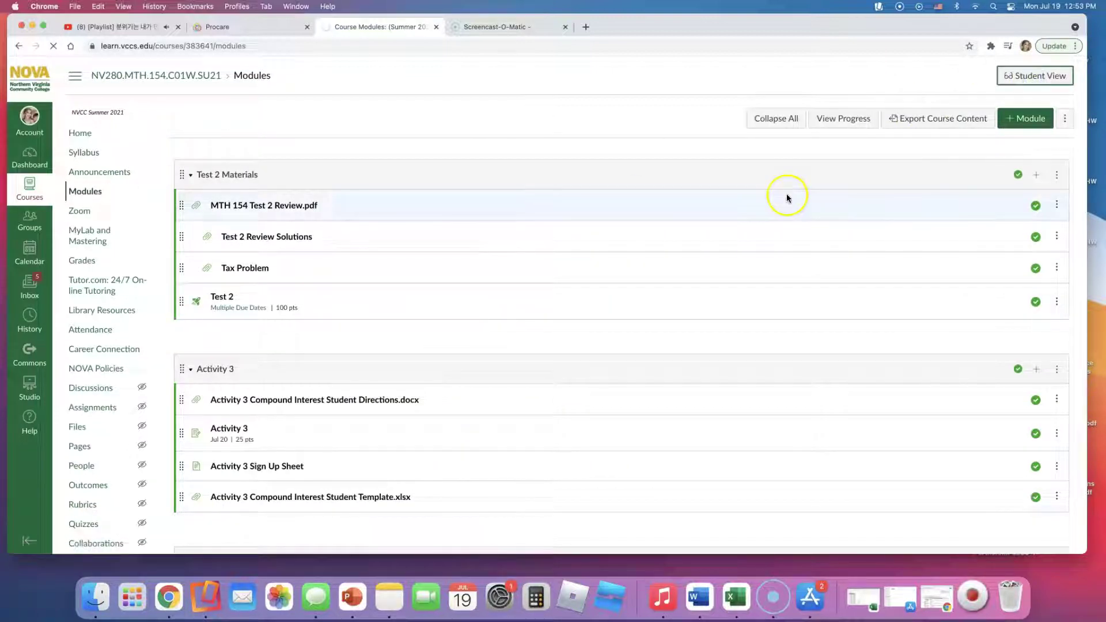
{"action": "scroll", "coordinate": [606, 206], "scroll_direction": "down", "scroll_amount": 3}
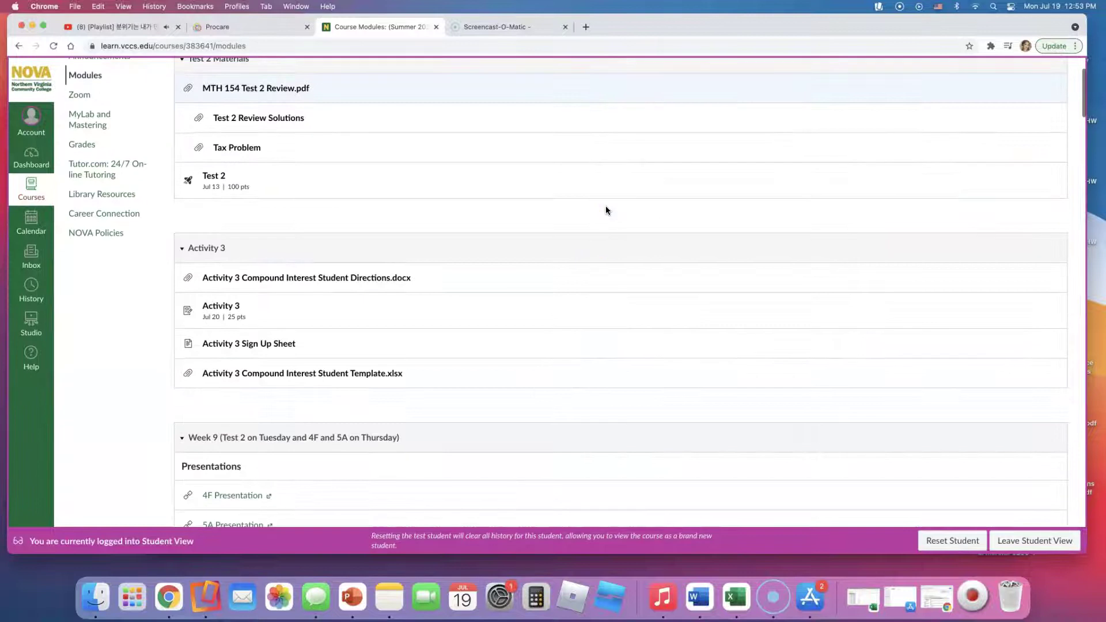
Open Activity 3 Compound Interest Student Directions.docx from the Activity 3 module in a new browser tab
{"action": "right_click", "coordinate": [281, 274]}
{"action": "left_click", "coordinate": [323, 281]}
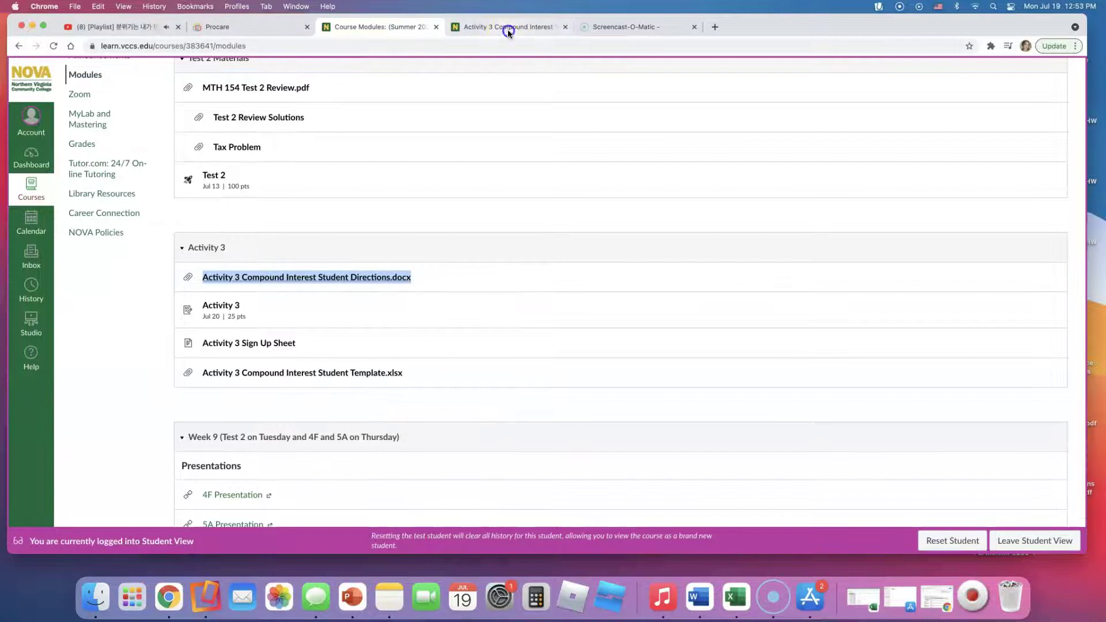
{"action": "left_click", "coordinate": [507, 29]}
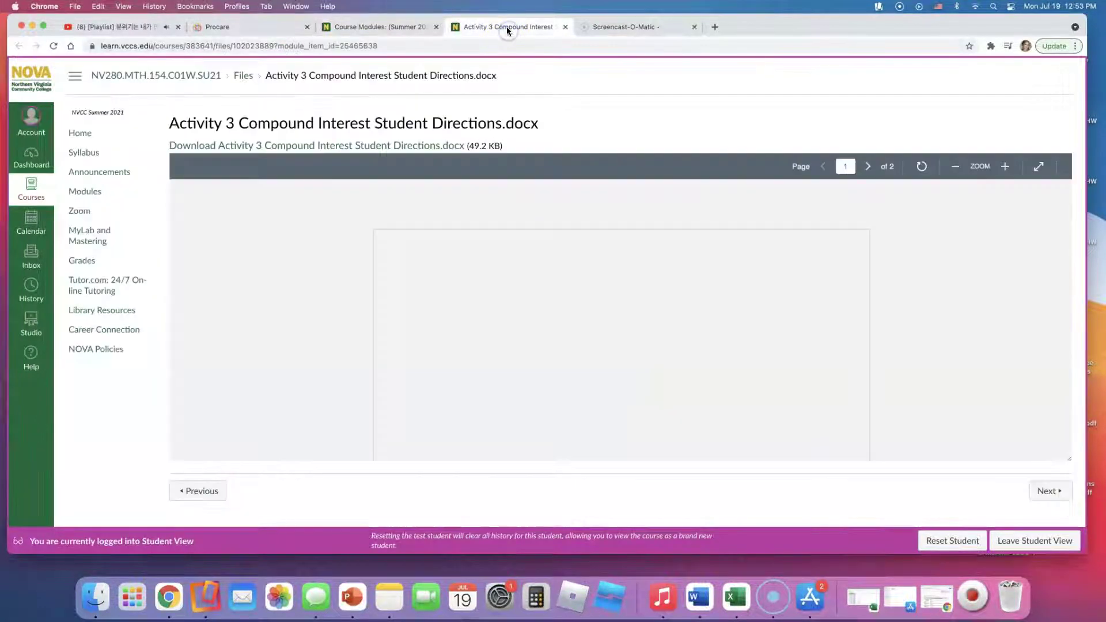
Download Activity 3 Compound Interest Student Directions.docx and open the downloaded file in Word
{"action": "left_click", "coordinate": [435, 145]}
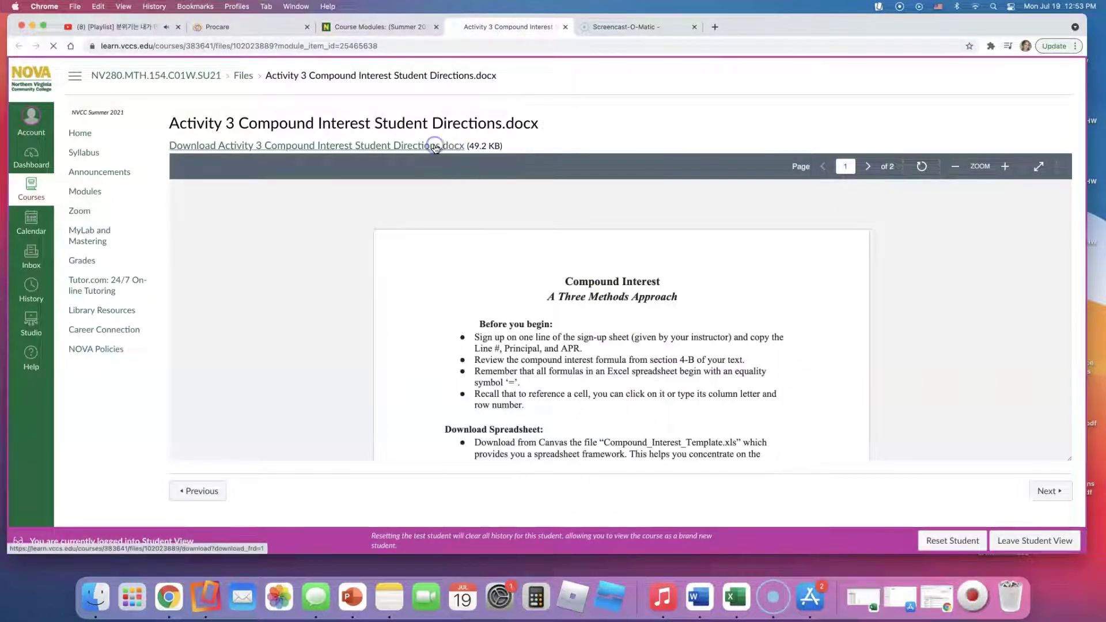
{"action": "left_click", "coordinate": [104, 534]}
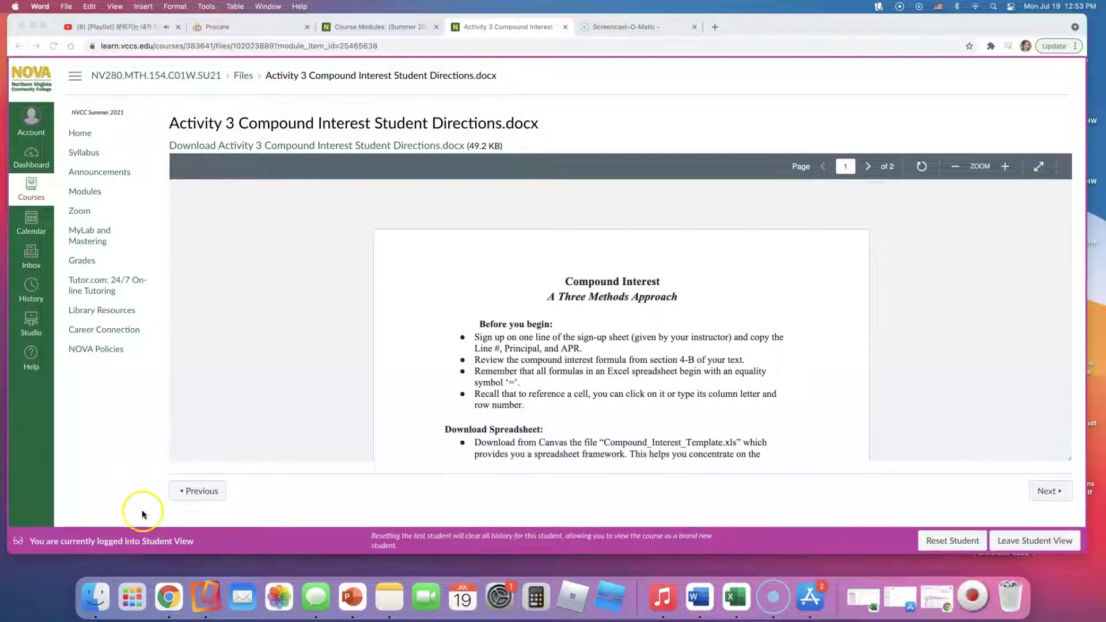
{"action": "left_click", "coordinate": [185, 554]}
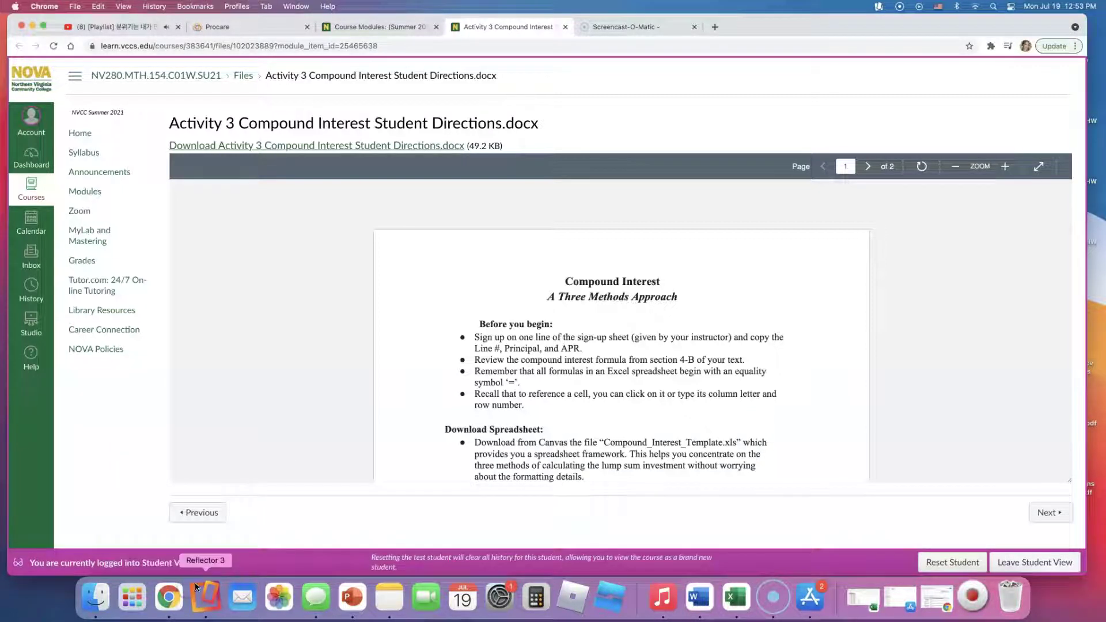
{"action": "left_click", "coordinate": [421, 146]}
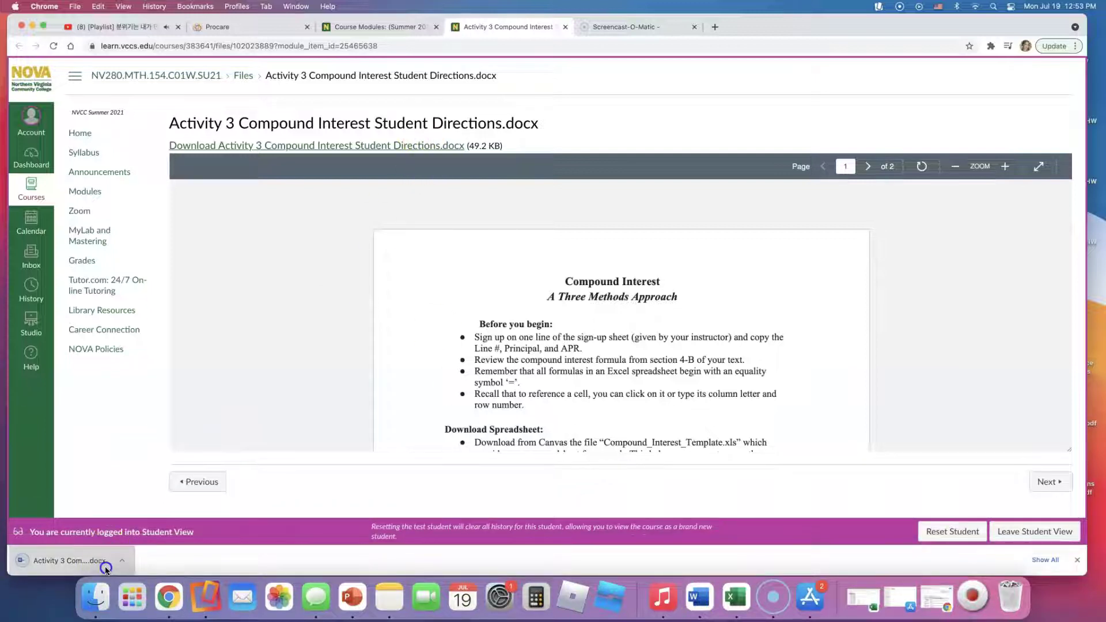
{"action": "left_click", "coordinate": [104, 563]}
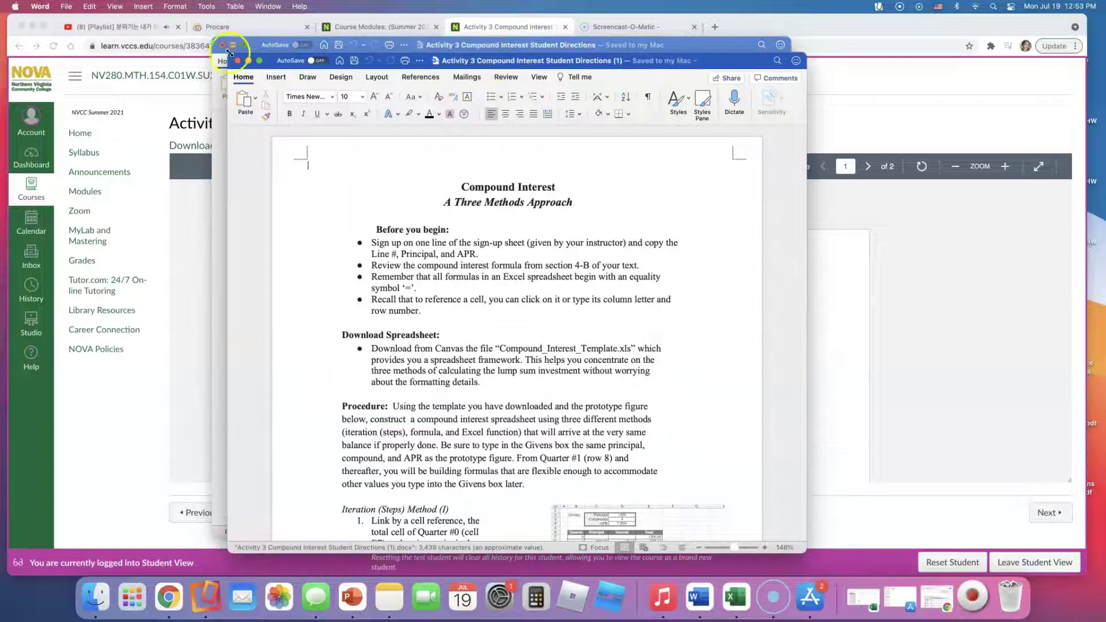
Close the duplicate copy of the directions document, then move the remaining document's window to the screen's upper corner and widen it
{"action": "left_click", "coordinate": [238, 60]}
{"action": "left_click_drag", "start_coordinate": [519, 45], "coordinate": [324, 21]}
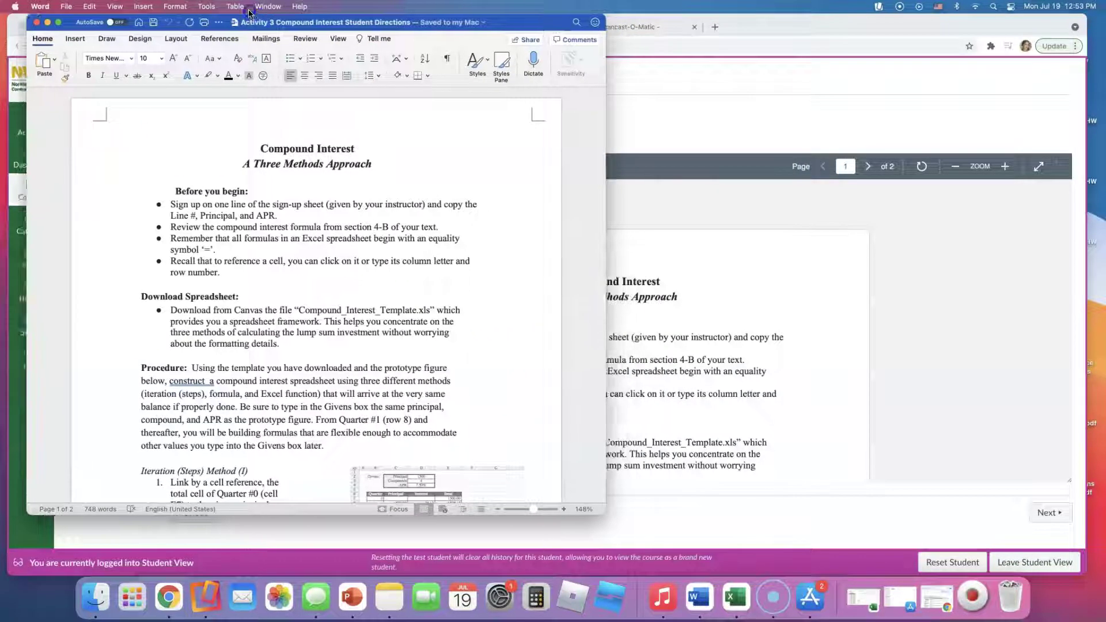
{"action": "left_click_drag", "start_coordinate": [622, 516], "coordinate": [652, 515]}
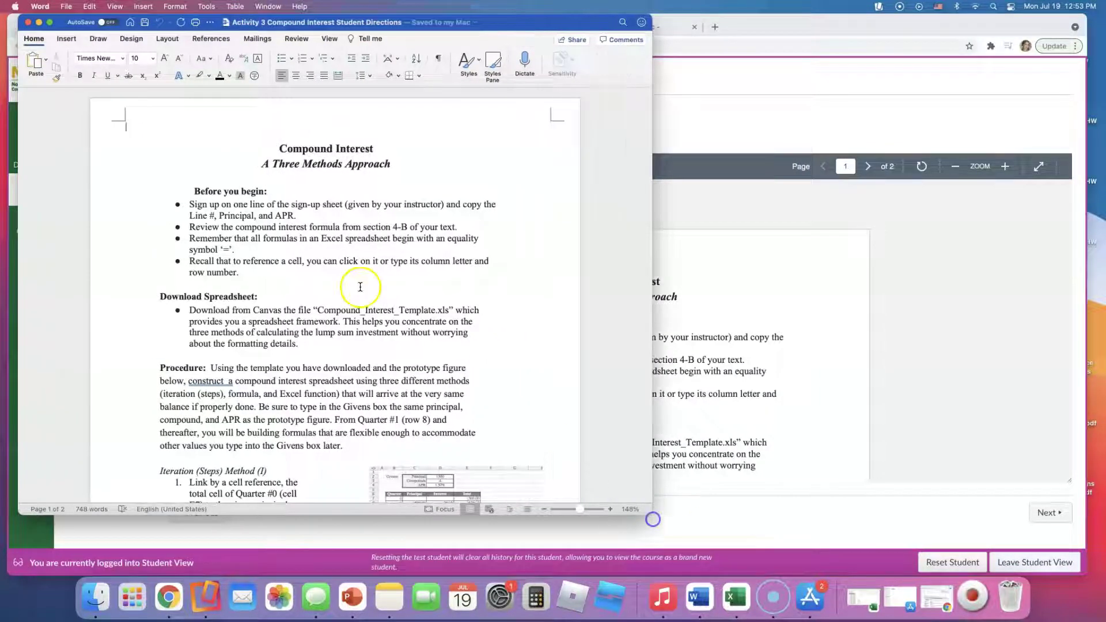
Select the sign-up bullet in the directions, then switch to the browser and open the Activity 3 Sign Up Sheet on SignUpGenius
{"action": "left_click_drag", "start_coordinate": [212, 206], "coordinate": [269, 210]}
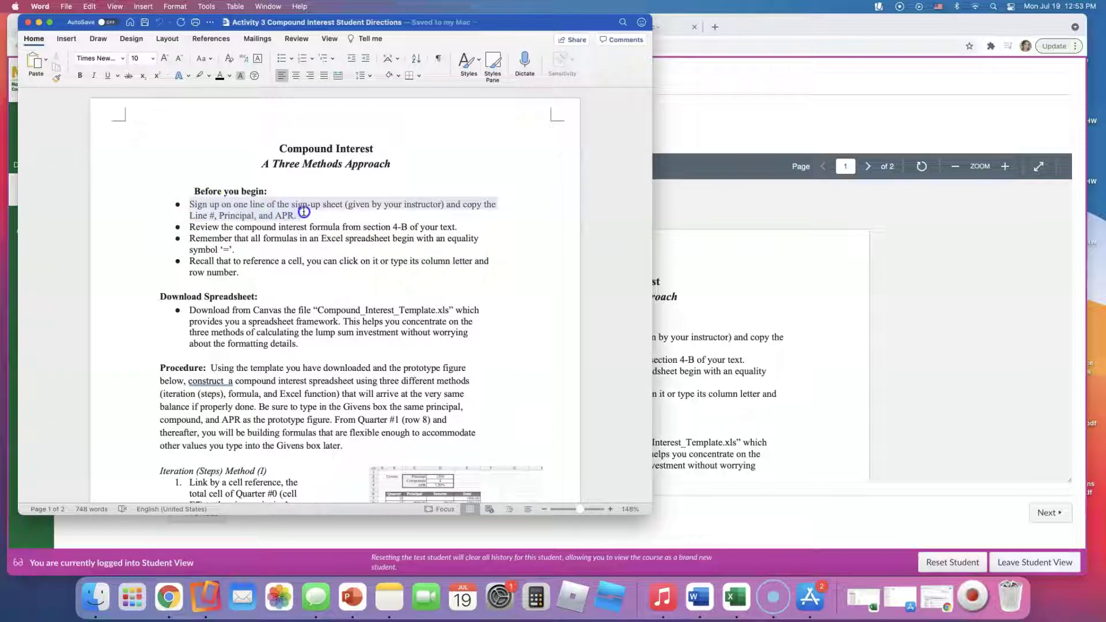
{"action": "left_click_drag", "start_coordinate": [303, 211], "coordinate": [317, 215]}
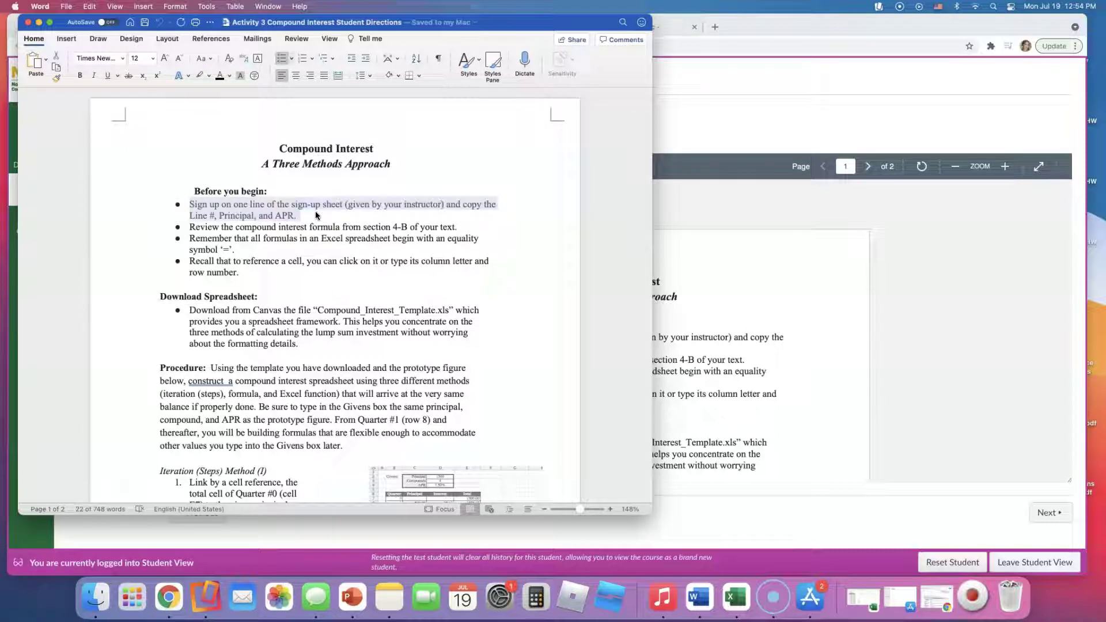
{"action": "left_click", "coordinate": [661, 80]}
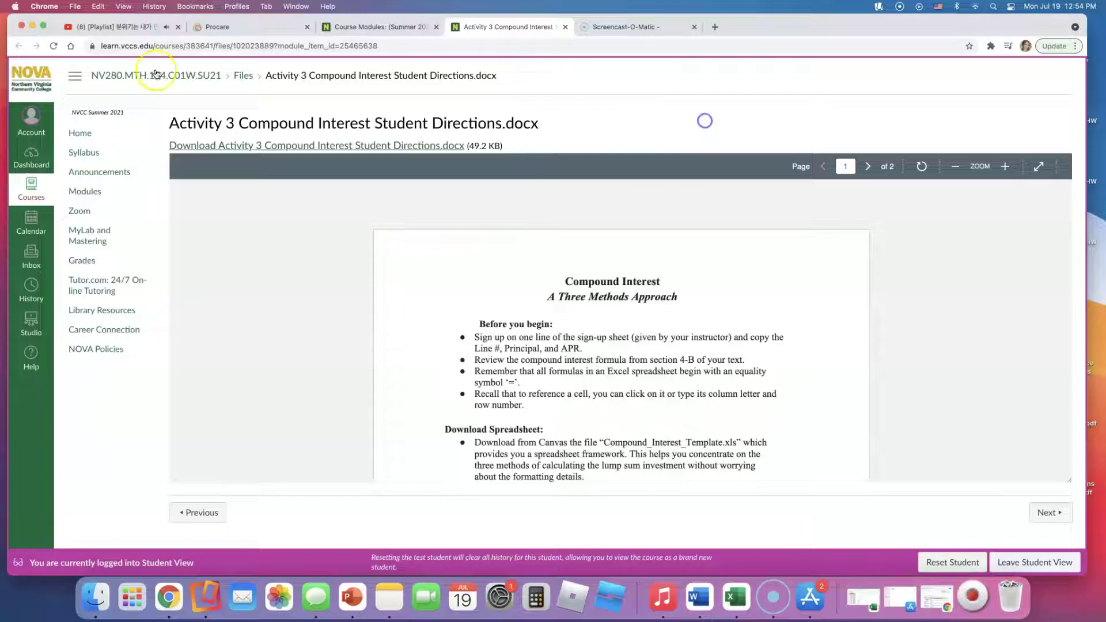
{"action": "left_click", "coordinate": [341, 27]}
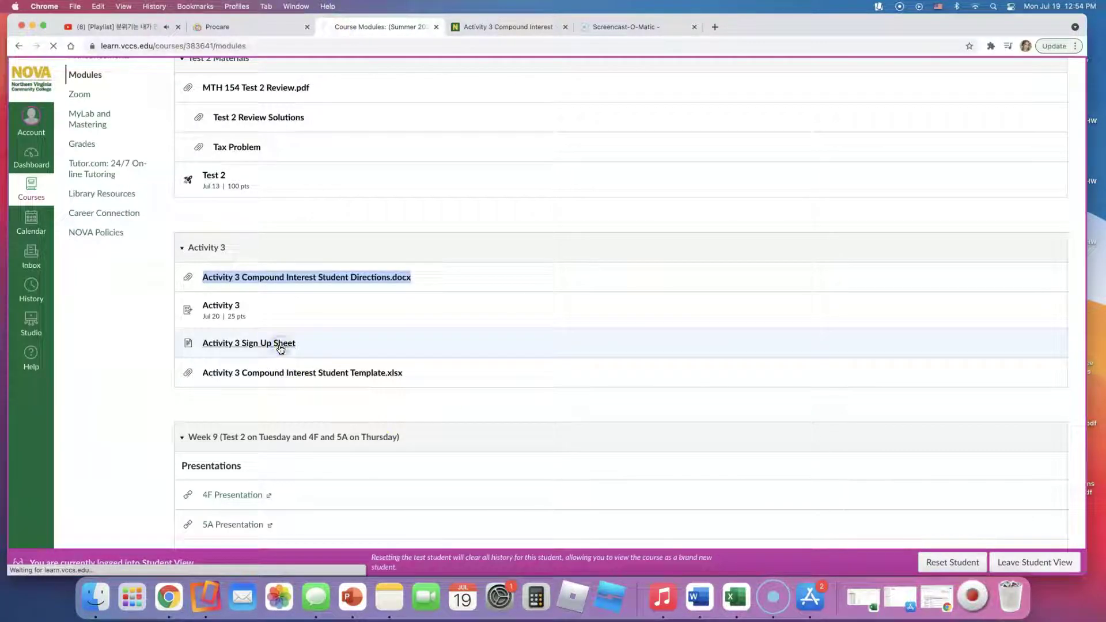
{"action": "left_click", "coordinate": [281, 344]}
{"action": "left_click", "coordinate": [299, 228]}
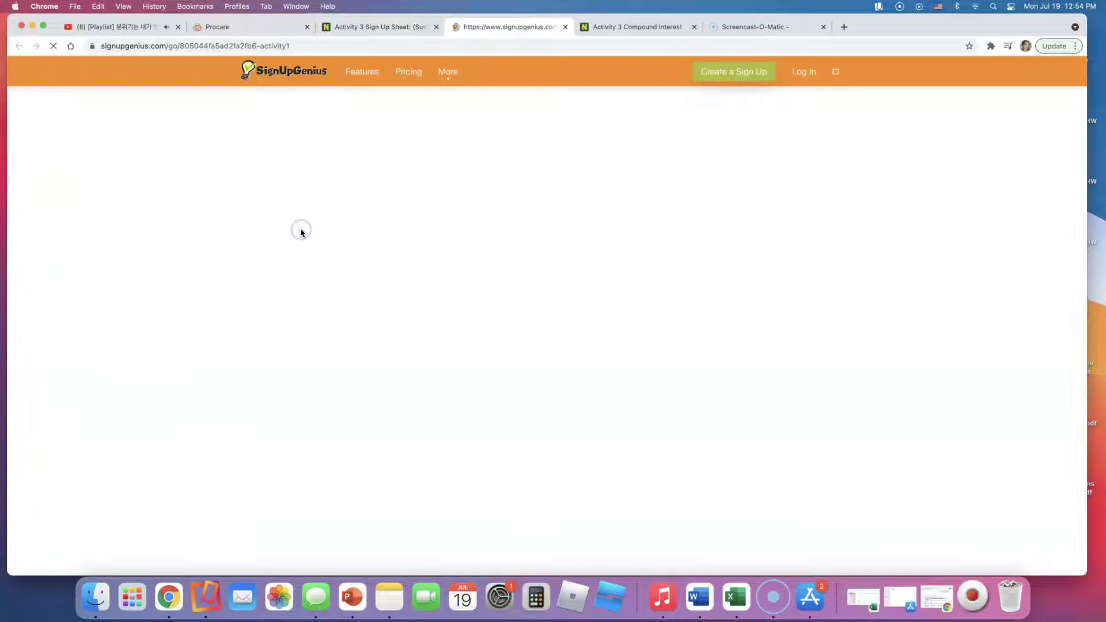
Examine the sign-up sheet's slots, reading the line number, principal and APR of Line #14
{"action": "scroll", "coordinate": [315, 262], "scroll_direction": "down", "scroll_amount": 6}
{"action": "scroll", "coordinate": [316, 262], "scroll_direction": "up", "scroll_amount": 5}
{"action": "scroll", "coordinate": [315, 262], "scroll_direction": "down", "scroll_amount": 2}
{"action": "scroll", "coordinate": [315, 262], "scroll_direction": "down", "scroll_amount": 1}
{"action": "left_click", "coordinate": [619, 455]}
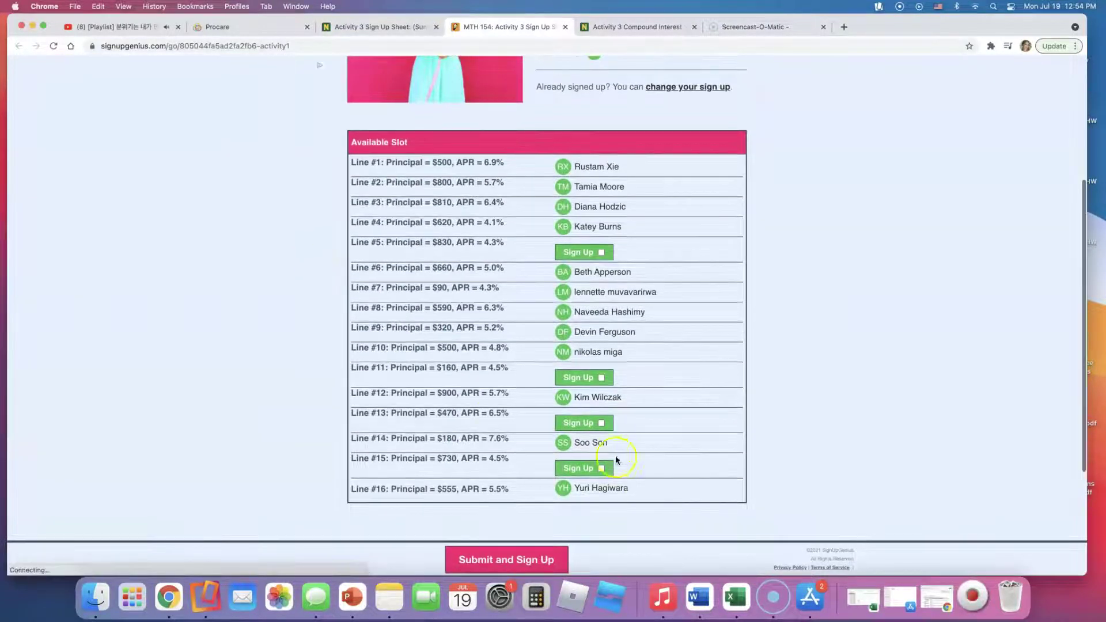
{"action": "left_click_drag", "start_coordinate": [439, 438], "coordinate": [354, 439]}
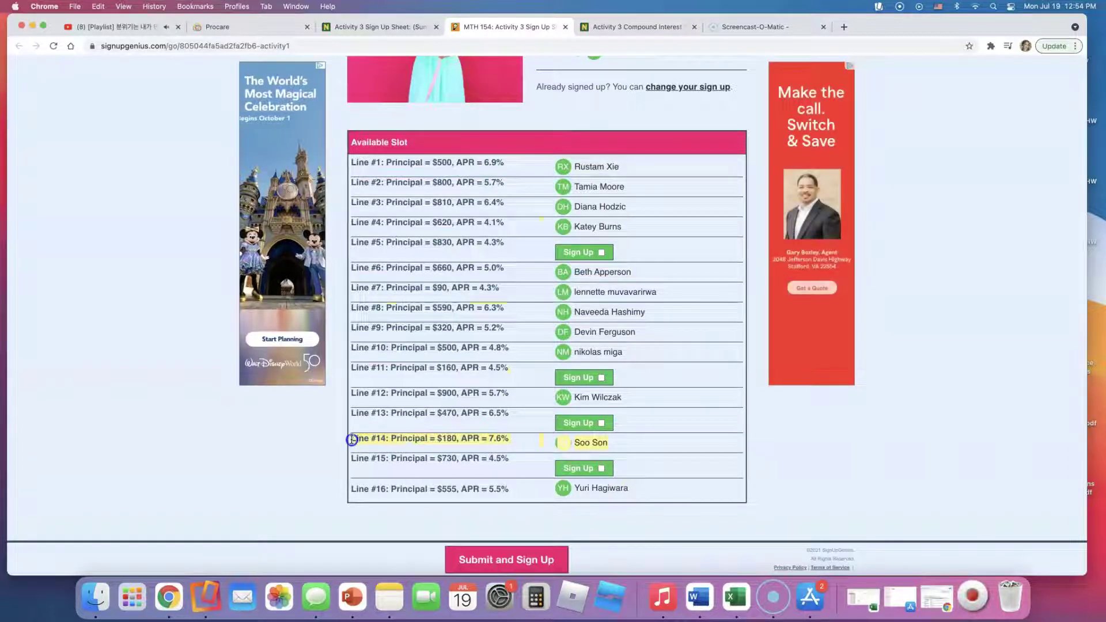
{"action": "left_click", "coordinate": [341, 470]}
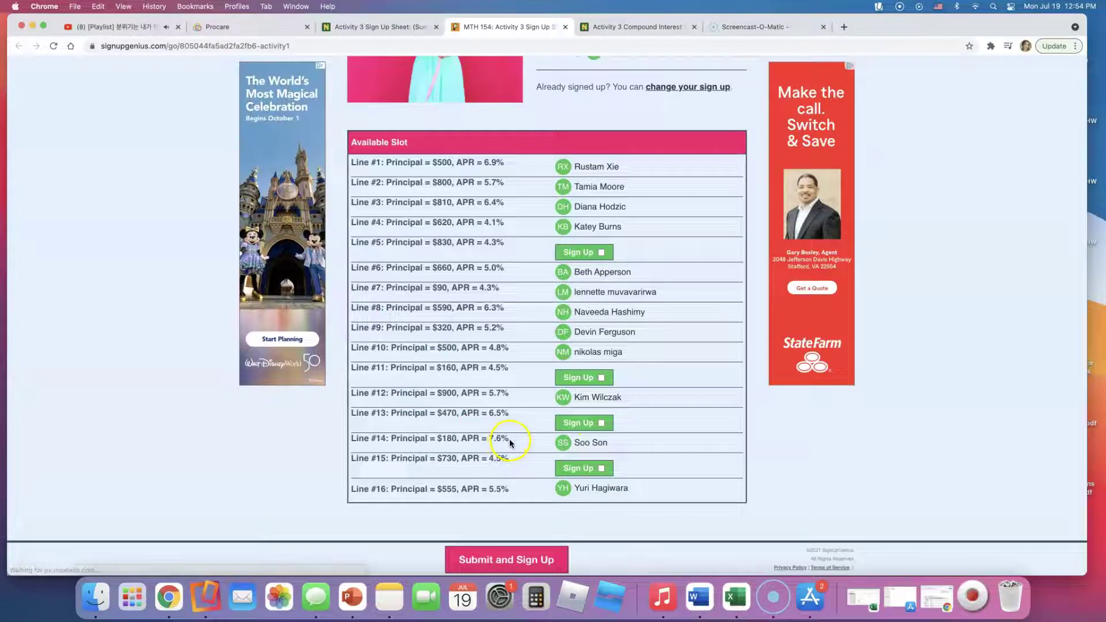
{"action": "left_click_drag", "start_coordinate": [509, 440], "coordinate": [440, 442]}
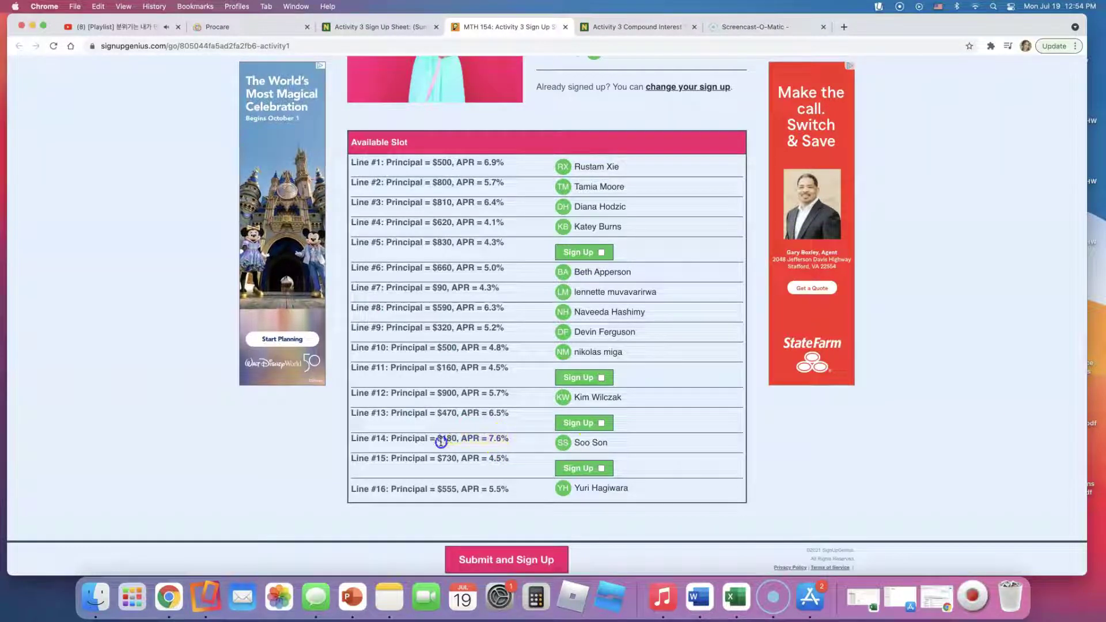
{"action": "left_click", "coordinate": [450, 438]}
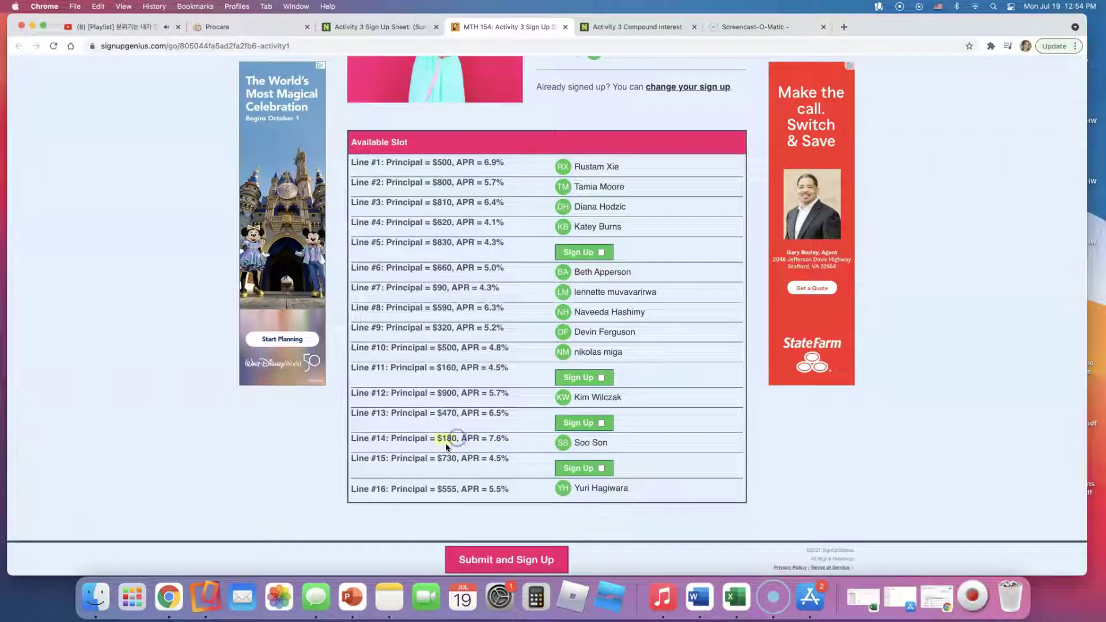
{"action": "left_click_drag", "start_coordinate": [402, 441], "coordinate": [352, 439]}
Switch to Word and strike through the sign-up sheet bullet under Before you begin
{"action": "left_click", "coordinate": [699, 597]}
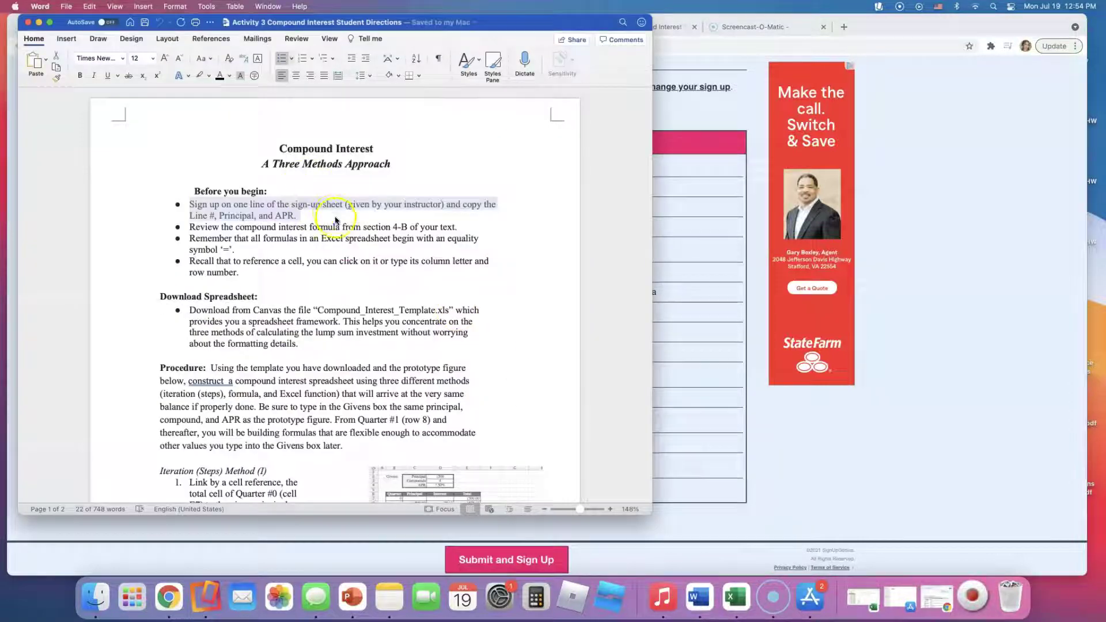
{"action": "left_click", "coordinate": [129, 77]}
{"action": "left_click", "coordinate": [219, 238]}
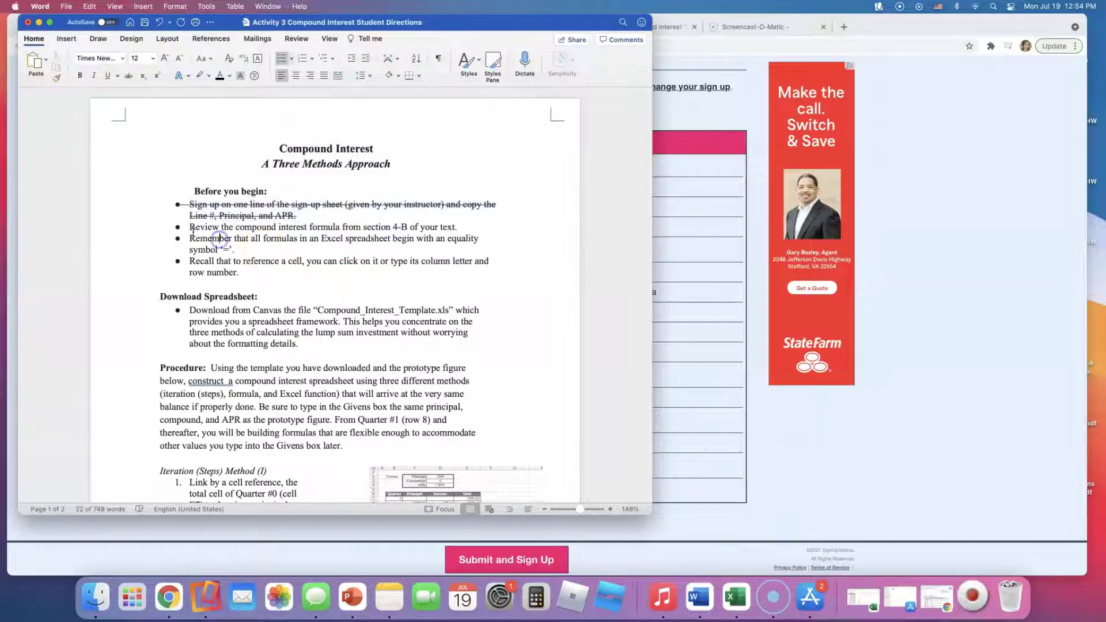
Enlarge the document window and add an unbulleted blank line below the bullet about reviewing the compound interest formula
{"action": "left_click_drag", "start_coordinate": [193, 228], "coordinate": [254, 230]}
{"action": "left_click_drag", "start_coordinate": [333, 229], "coordinate": [458, 228]}
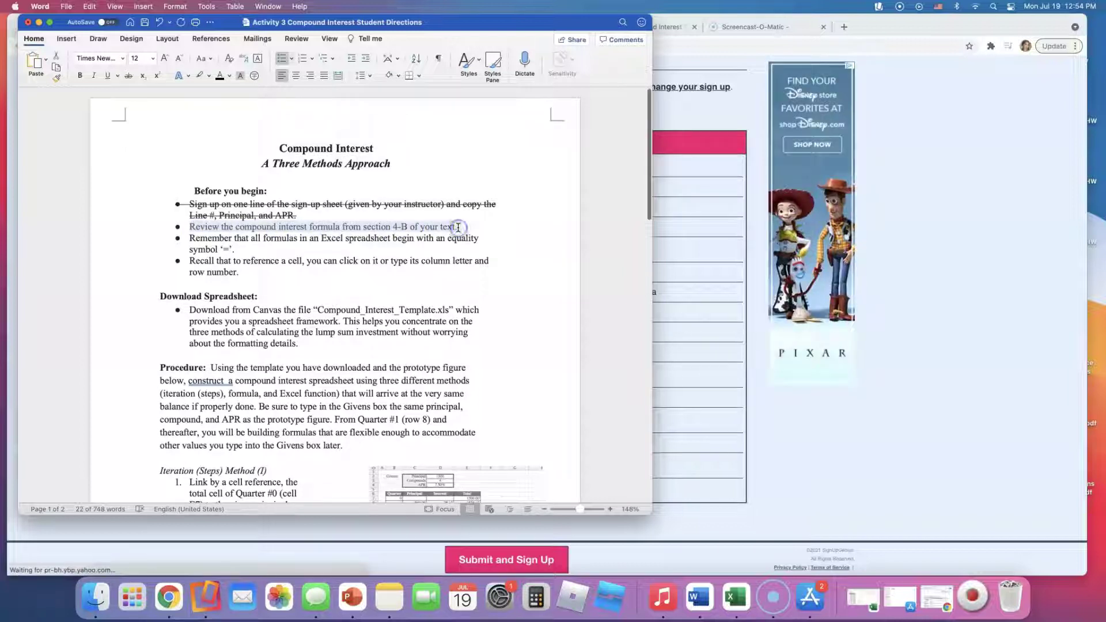
{"action": "left_click_drag", "start_coordinate": [650, 514], "coordinate": [790, 574]}
{"action": "left_click", "coordinate": [548, 226]}
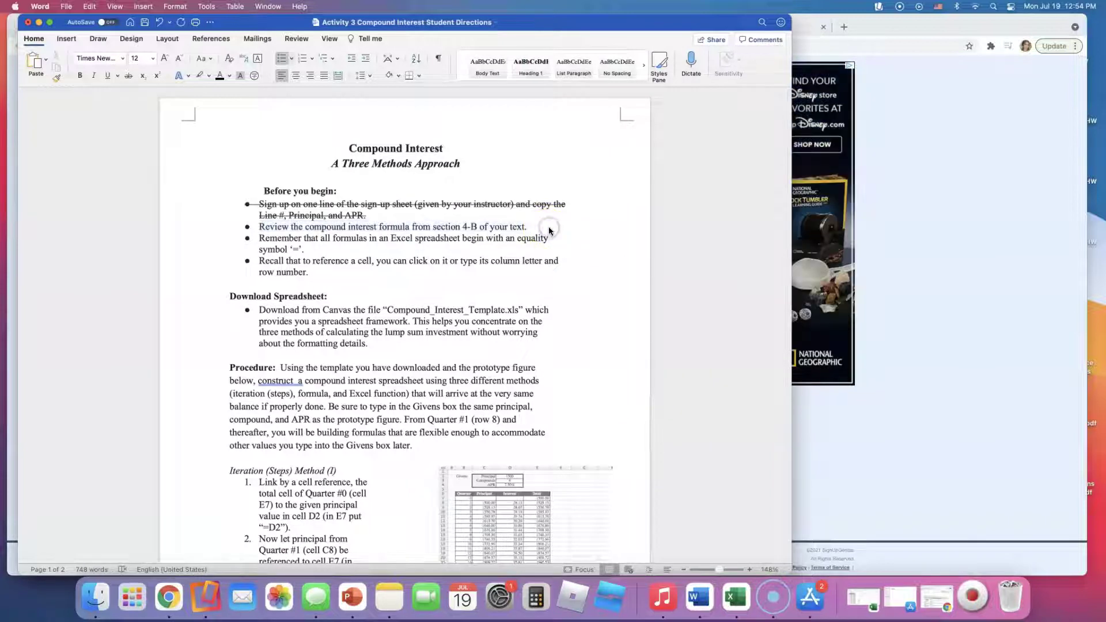
{"action": "key", "text": "Return"}
{"action": "key", "text": "Return"}
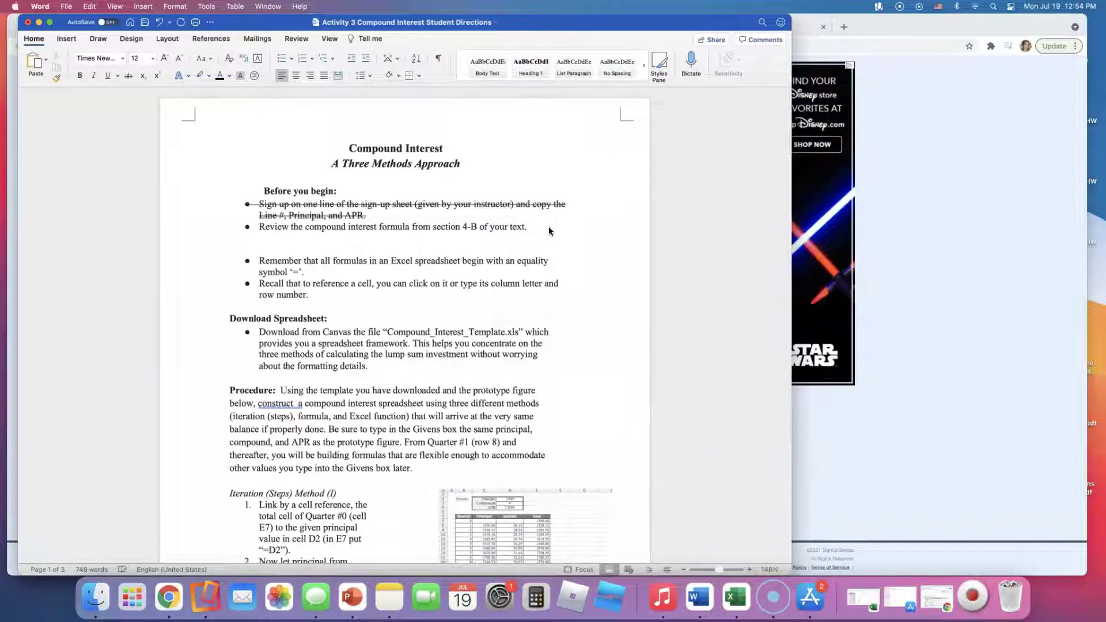
Insert a new empty equation on the blank line below the compound interest formula bullet
{"action": "left_click", "coordinate": [66, 40]}
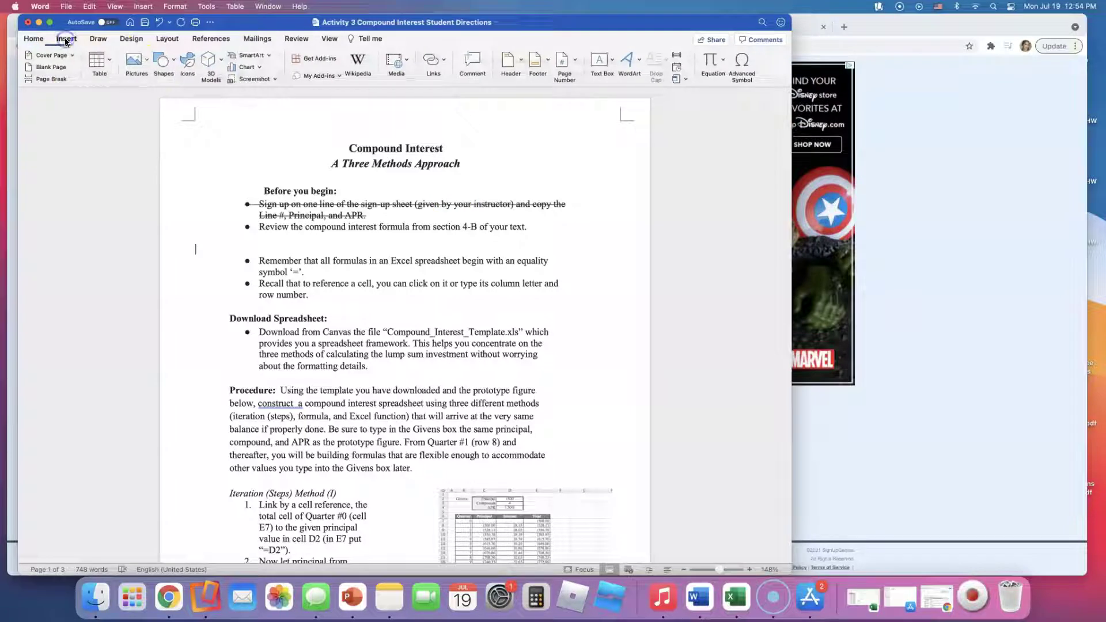
{"action": "left_click_drag", "start_coordinate": [722, 570], "coordinate": [727, 570]}
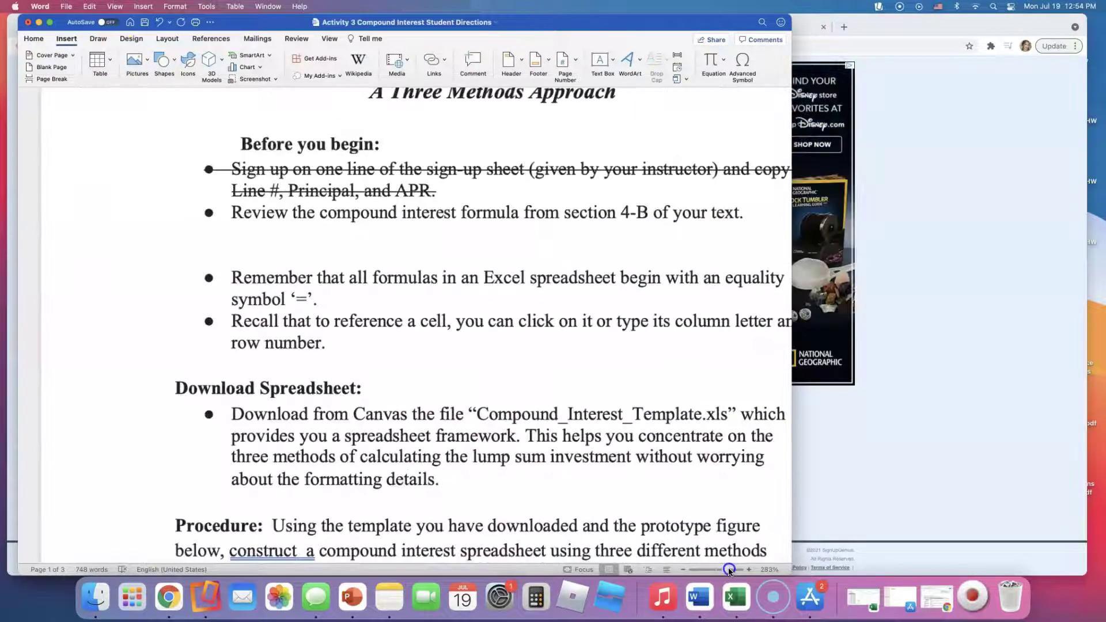
{"action": "scroll", "coordinate": [558, 336], "scroll_direction": "up", "scroll_amount": 1}
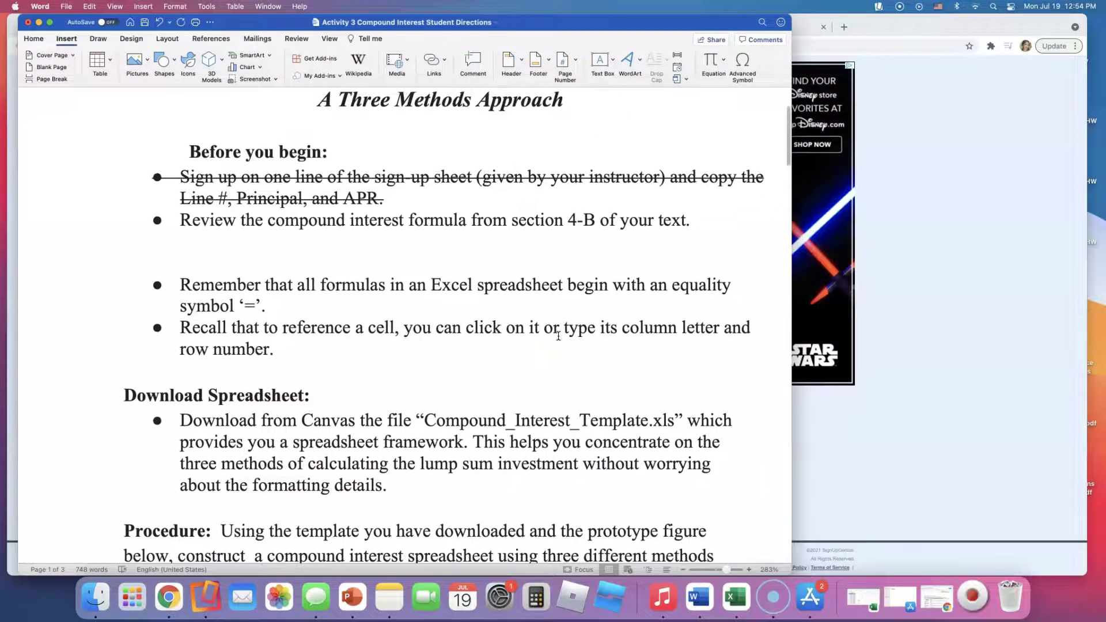
{"action": "left_click", "coordinate": [713, 62]}
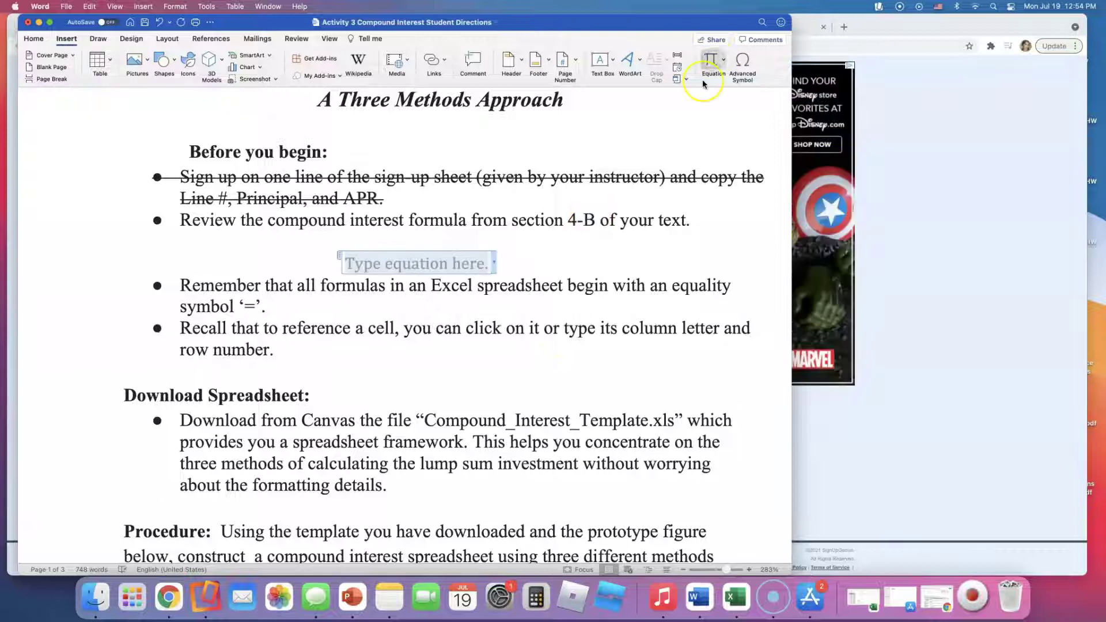
Write A = P(1 + APR/n in the empty equation, with APR over n as a stacked fraction
{"action": "type", "text": "A = P"}
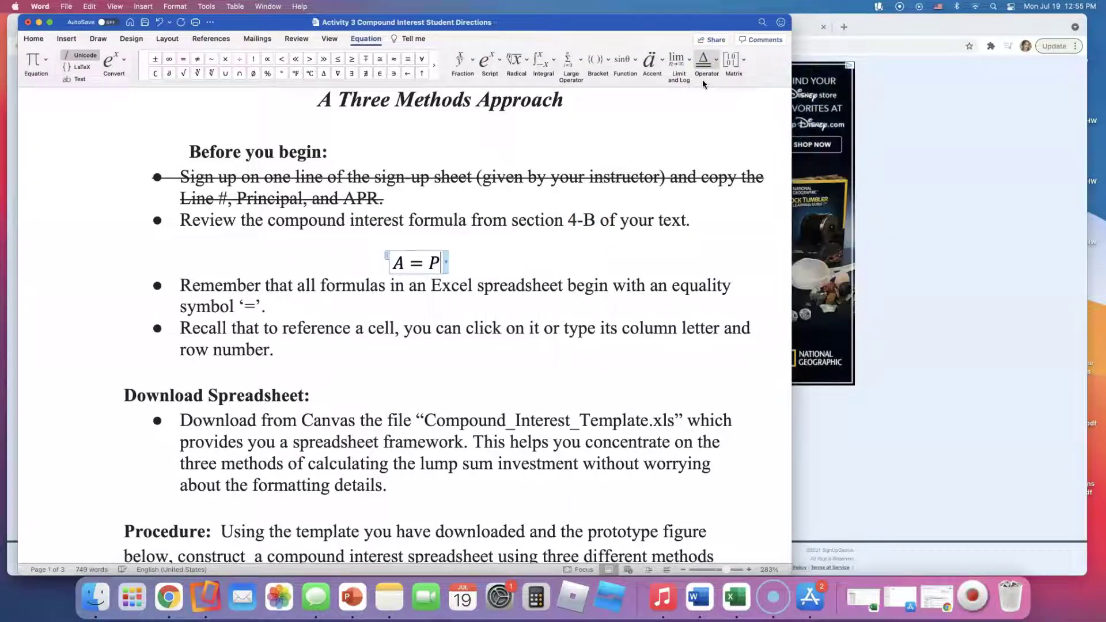
{"action": "type", "text": "(1 "}
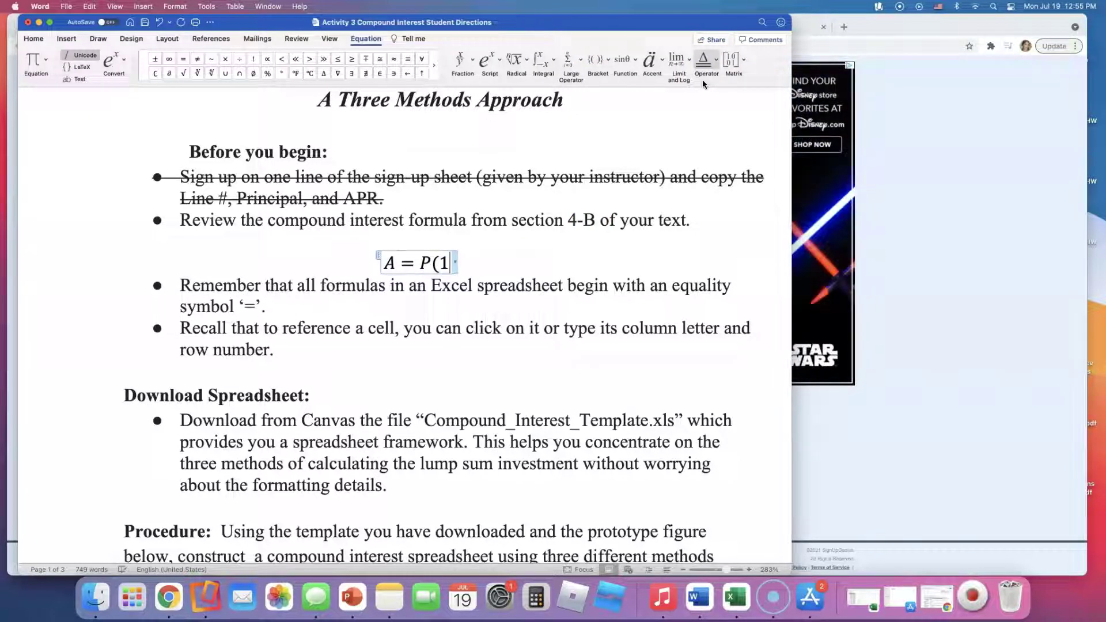
{"action": "type", "text": "+"}
{"action": "left_click", "coordinate": [461, 60]}
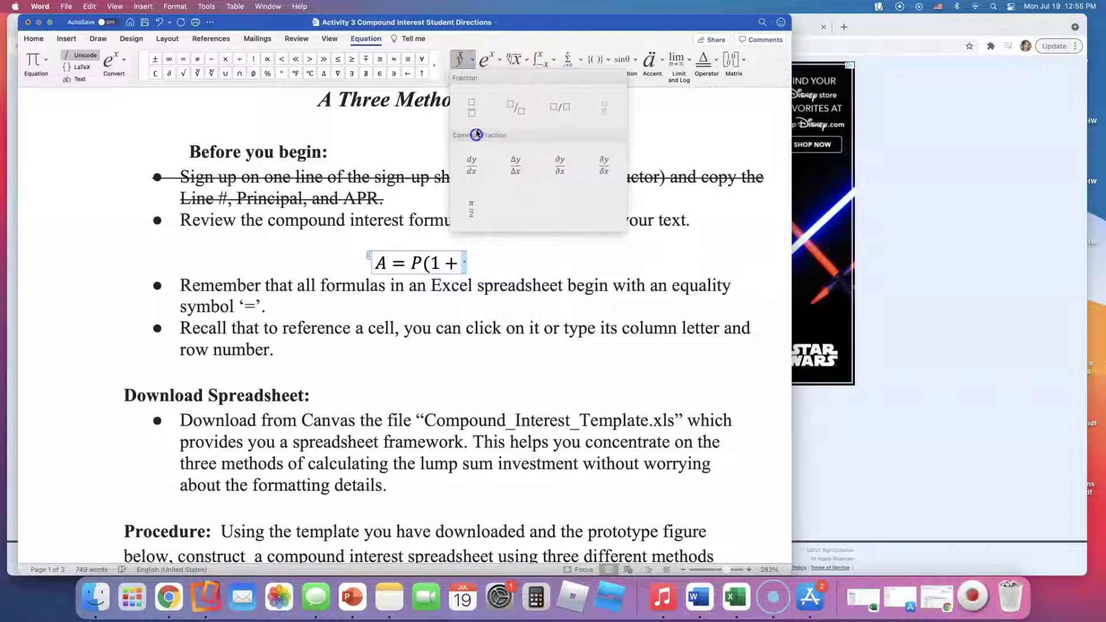
{"action": "left_click", "coordinate": [476, 122]}
{"action": "type", "text": "APR/"}
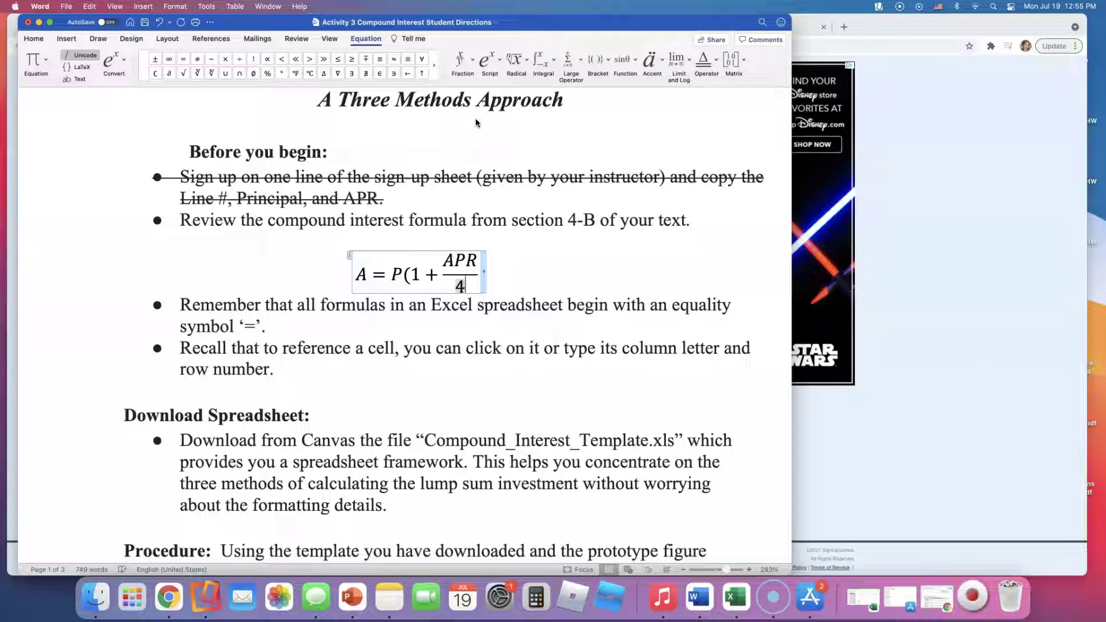
{"action": "type", "text": "n"}
Replace the plain opening parenthesis with a full-height parentheses bracket enclosing 1 + APR/n
{"action": "left_click", "coordinate": [411, 276]}
{"action": "left_click_drag", "start_coordinate": [412, 277], "coordinate": [470, 273]}
{"action": "key", "text": "super+c"}
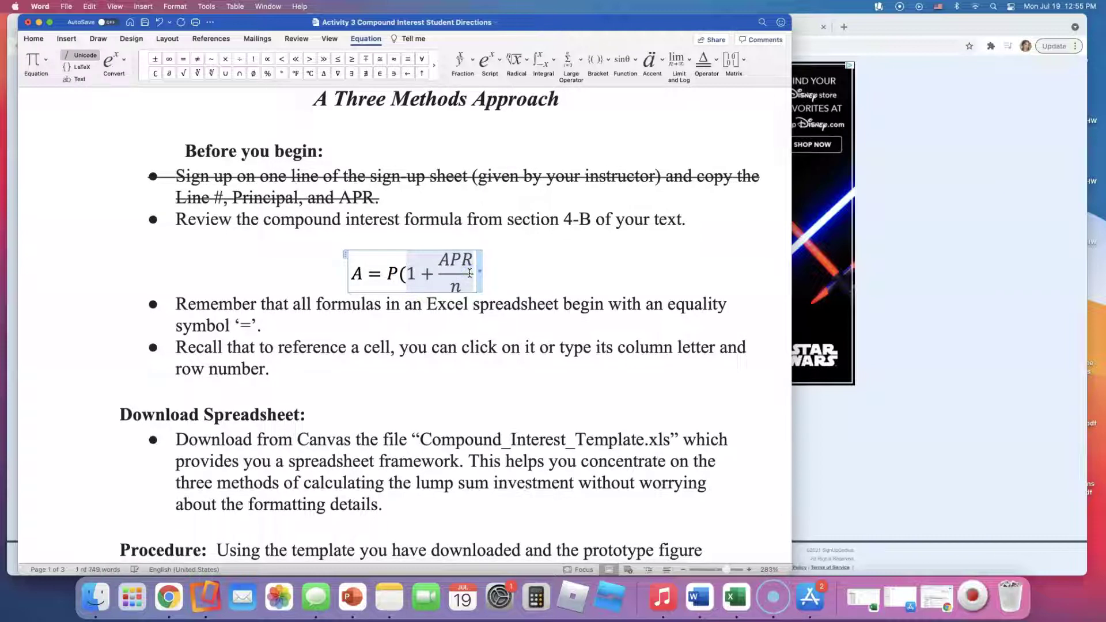
{"action": "key", "text": "BackSpace"}
{"action": "key", "text": "BackSpace"}
{"action": "left_click", "coordinate": [599, 72]}
{"action": "left_click", "coordinate": [591, 108]}
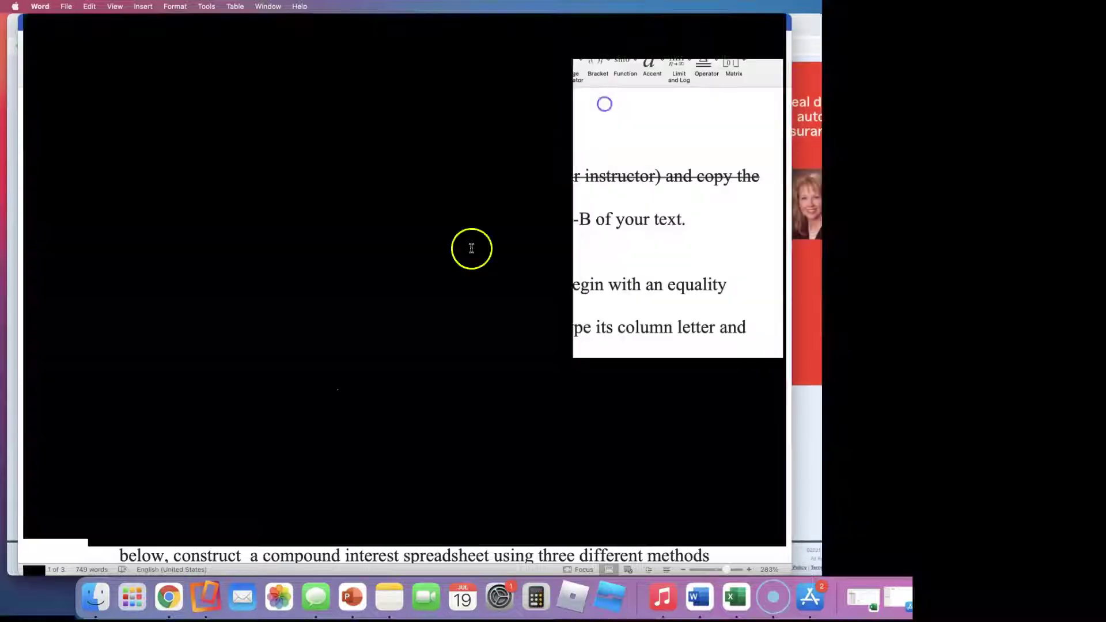
{"action": "key", "text": "super+v"}
{"action": "left_click", "coordinate": [487, 271]}
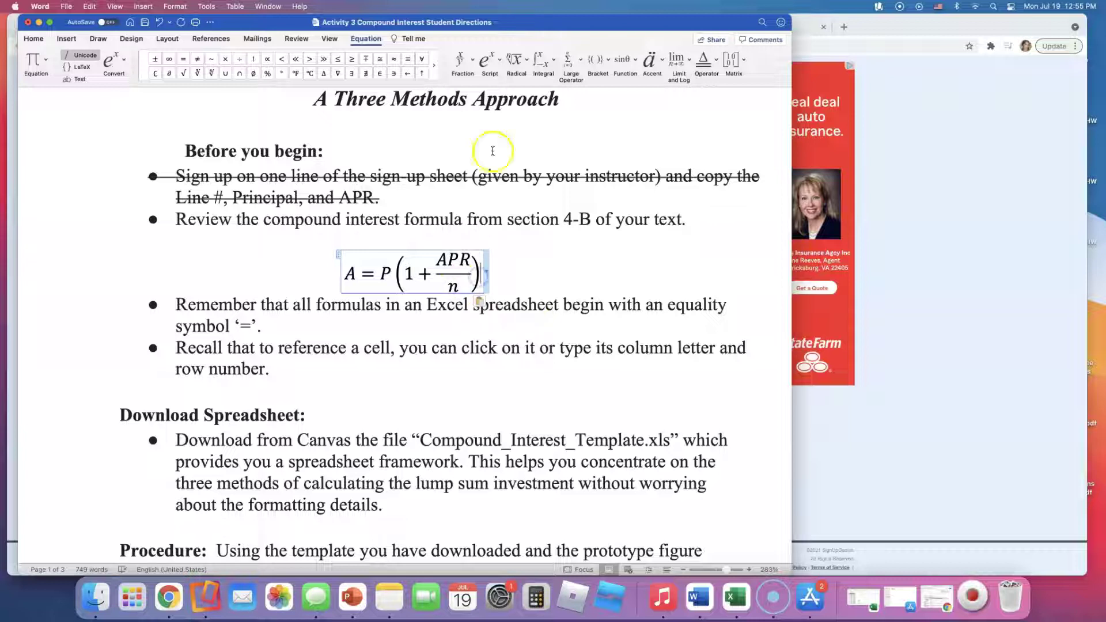
Add the exponent n×Y to the bracketed 1 + APR/n term and leave the equation
{"action": "left_click_drag", "start_coordinate": [404, 273], "coordinate": [458, 281]}
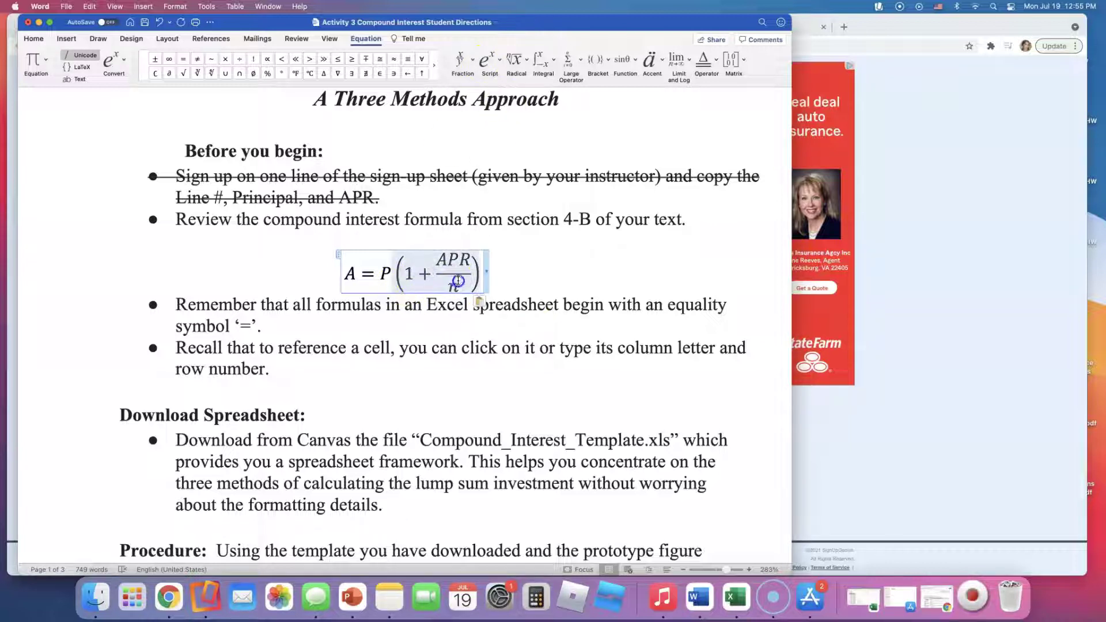
{"action": "left_click", "coordinate": [487, 62]}
{"action": "left_click", "coordinate": [494, 108]}
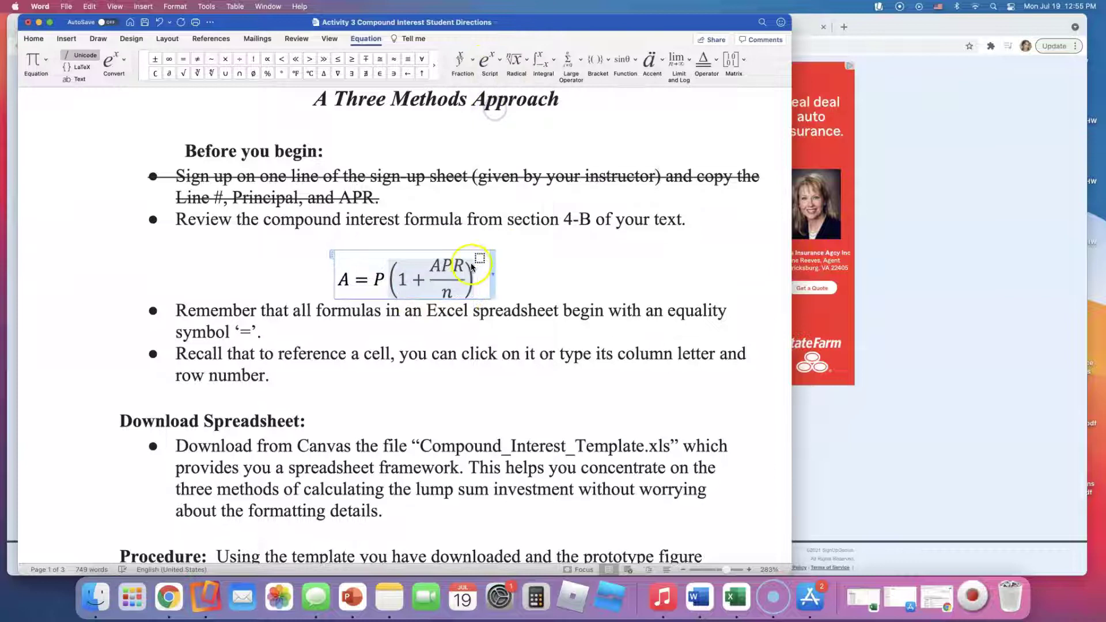
{"action": "type", "text": "n"}
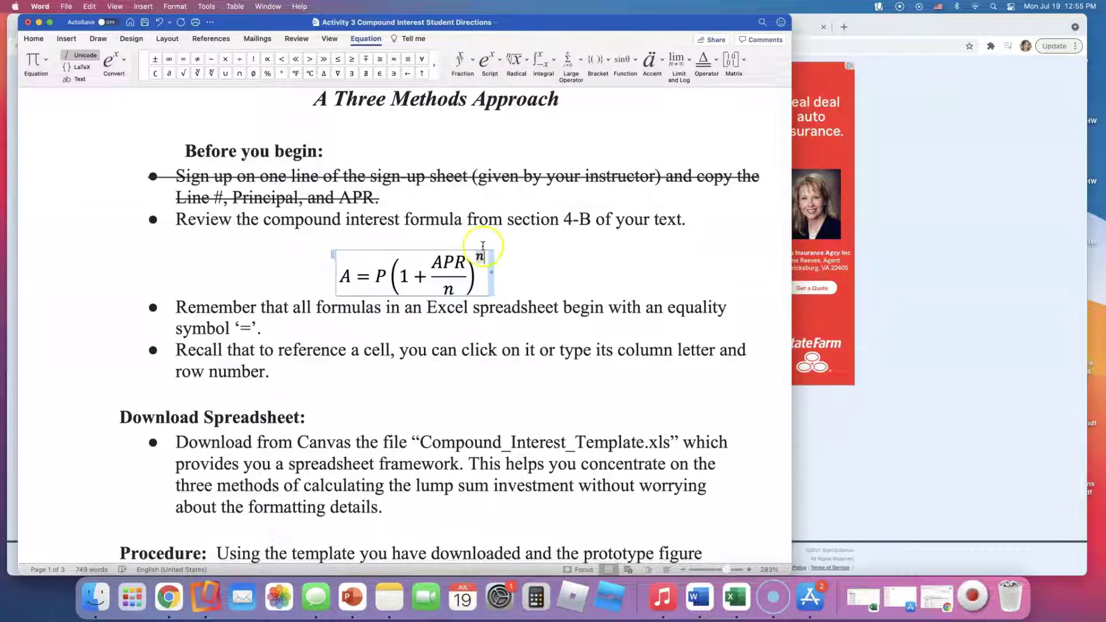
{"action": "left_click", "coordinate": [222, 58]}
{"action": "type", "text": "Y"}
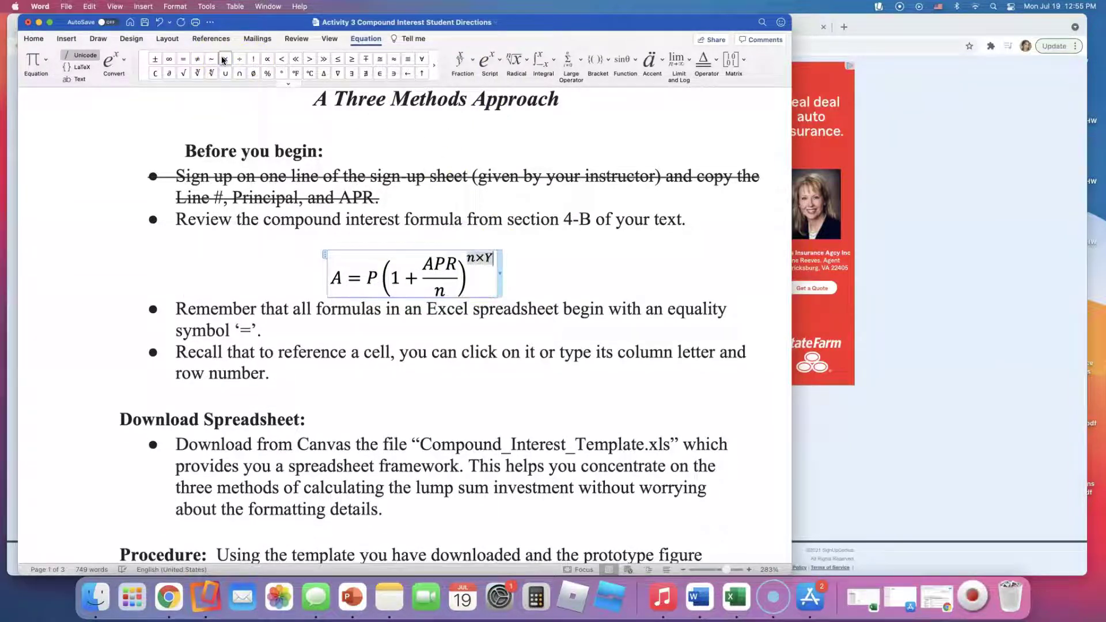
{"action": "left_click", "coordinate": [584, 276]}
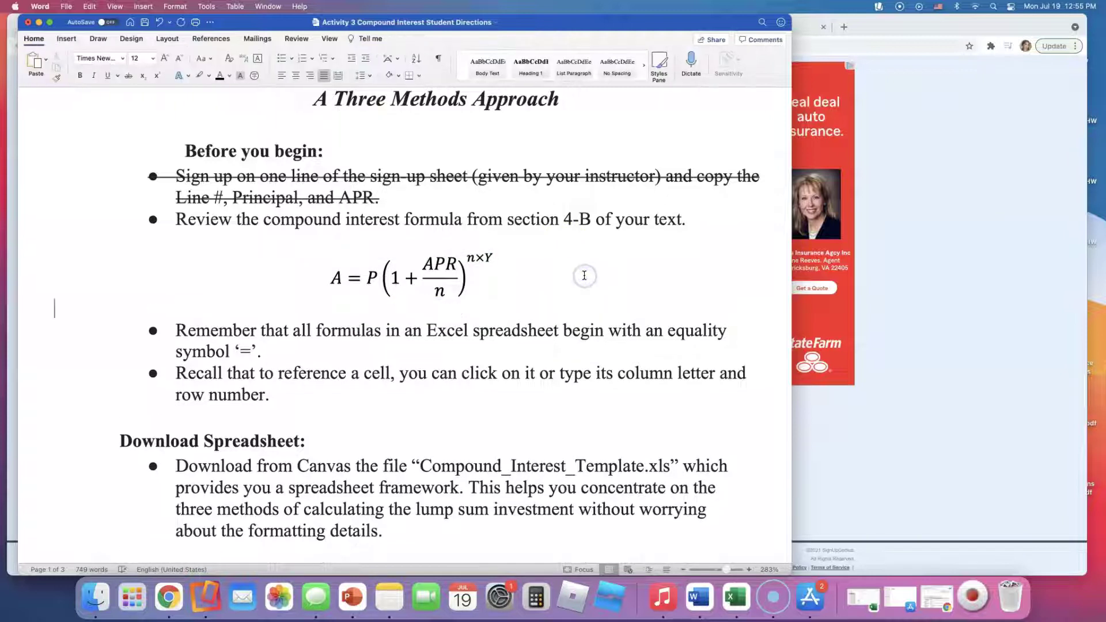
Enlarge the whole compound interest equation to font size 22
{"action": "left_click", "coordinate": [283, 263]}
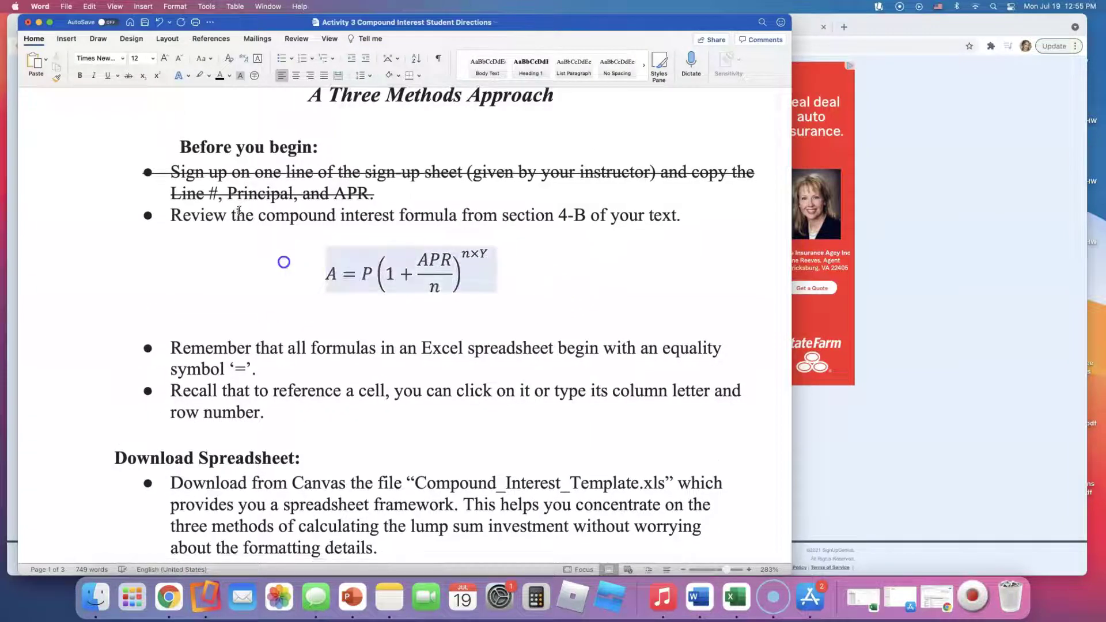
{"action": "left_click", "coordinate": [165, 58]}
{"action": "left_click", "coordinate": [165, 57]}
{"action": "left_click", "coordinate": [165, 57]}
{"action": "left_click", "coordinate": [165, 57]}
{"action": "left_click", "coordinate": [165, 58]}
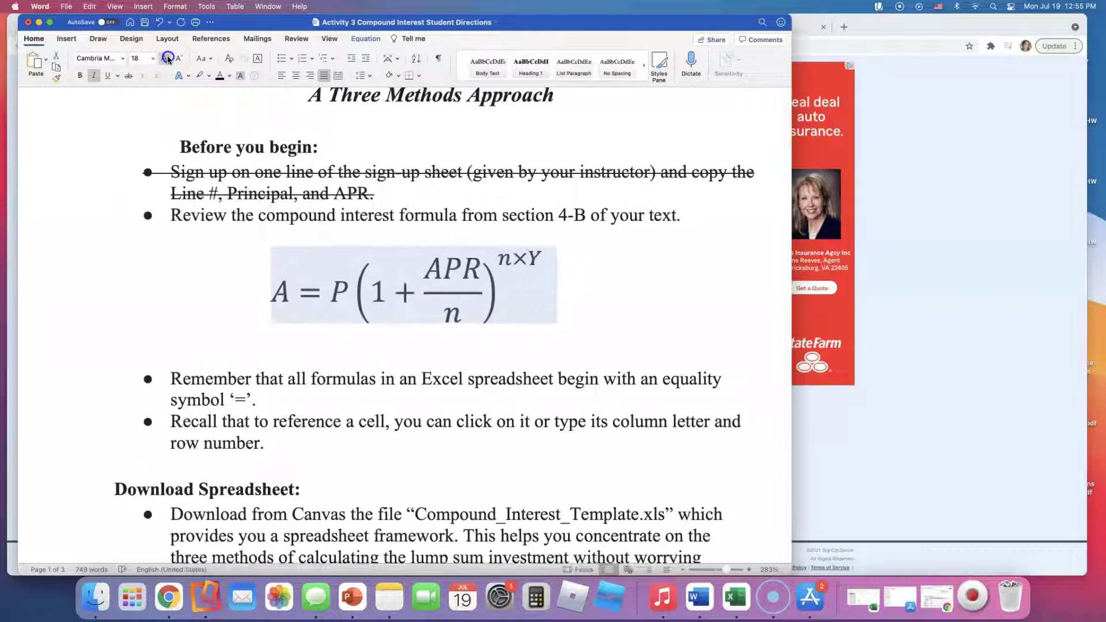
Strike through the bullet about reviewing the compound interest formula from section 4-B
{"action": "left_click_drag", "start_coordinate": [165, 205], "coordinate": [649, 229]}
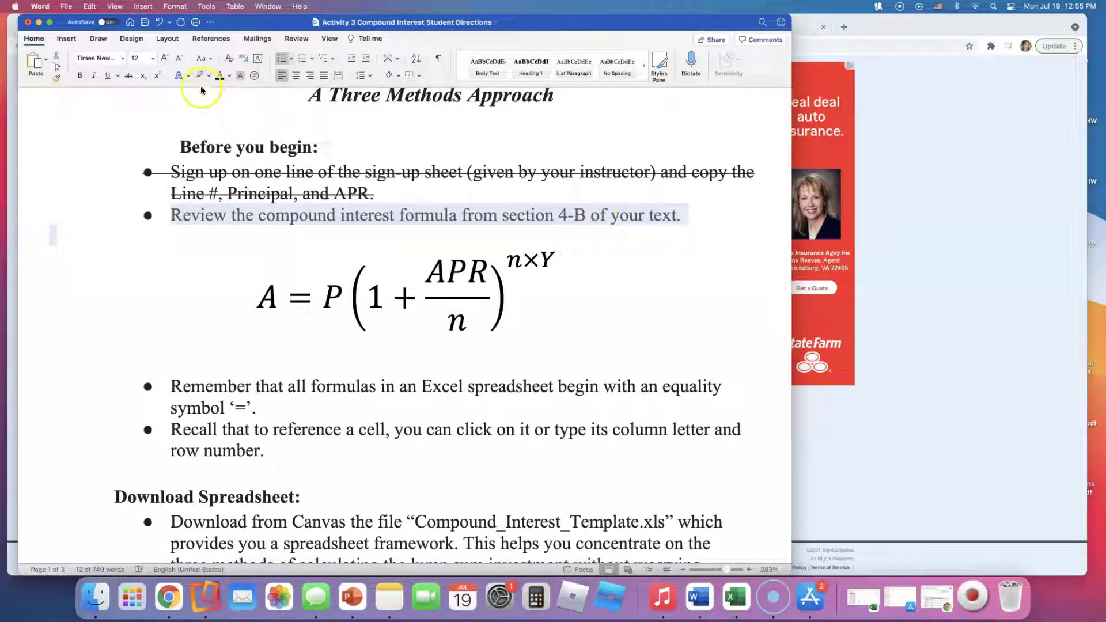
{"action": "left_click", "coordinate": [129, 76]}
{"action": "scroll", "coordinate": [271, 192], "scroll_direction": "down", "scroll_amount": 2}
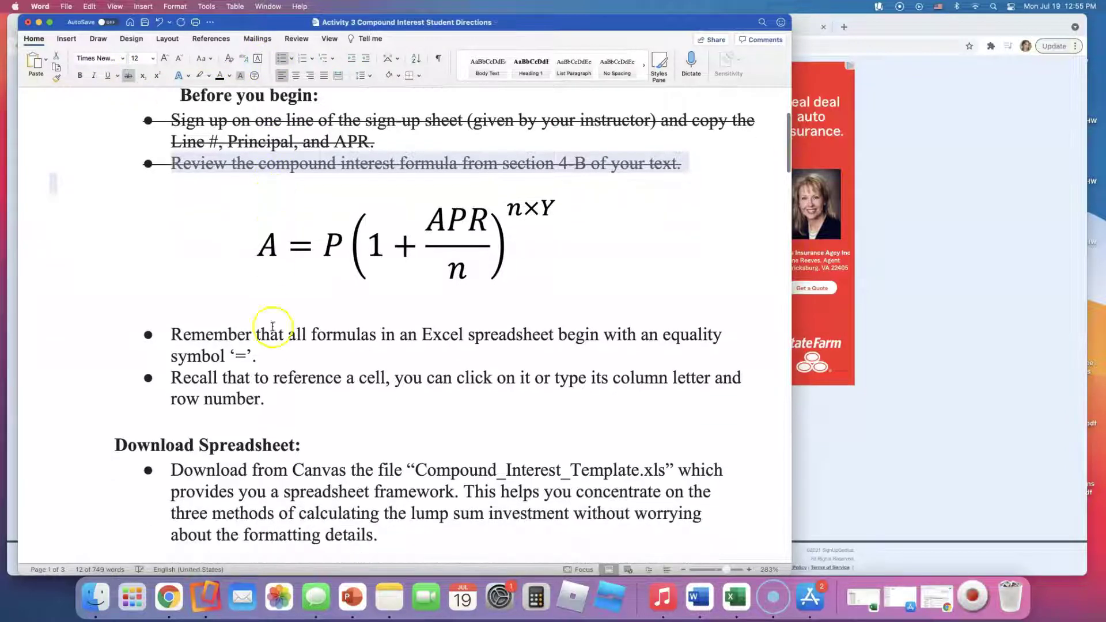
Strike through the bullet about Excel formulas beginning with an equality symbol
{"action": "left_click", "coordinate": [261, 356]}
{"action": "scroll", "coordinate": [265, 349], "scroll_direction": "up", "scroll_amount": 1}
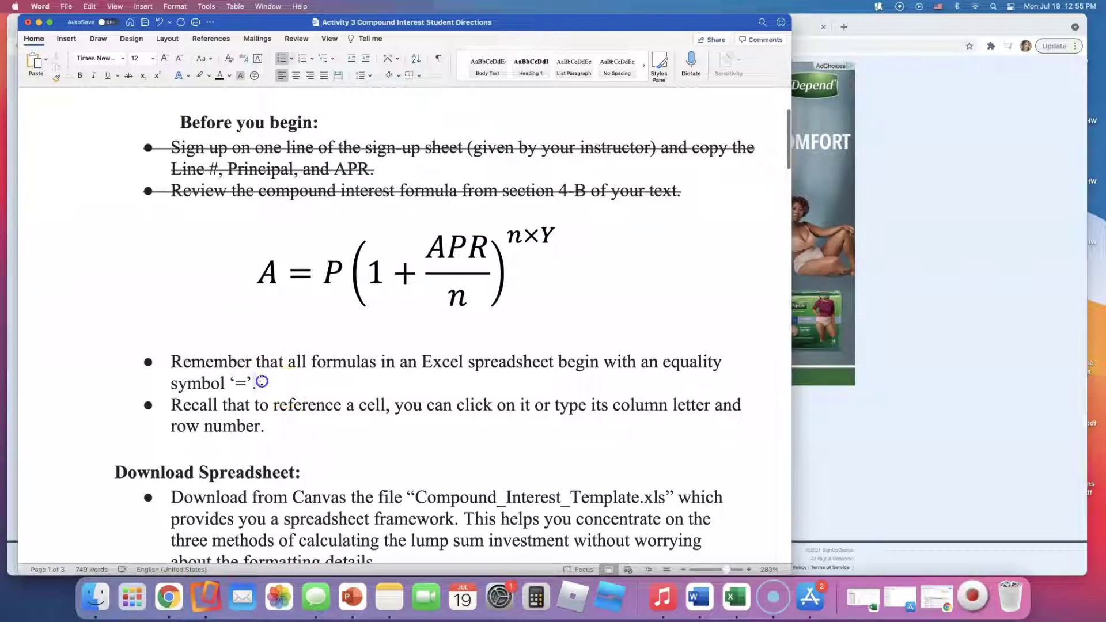
{"action": "left_click_drag", "start_coordinate": [271, 385], "coordinate": [163, 367]}
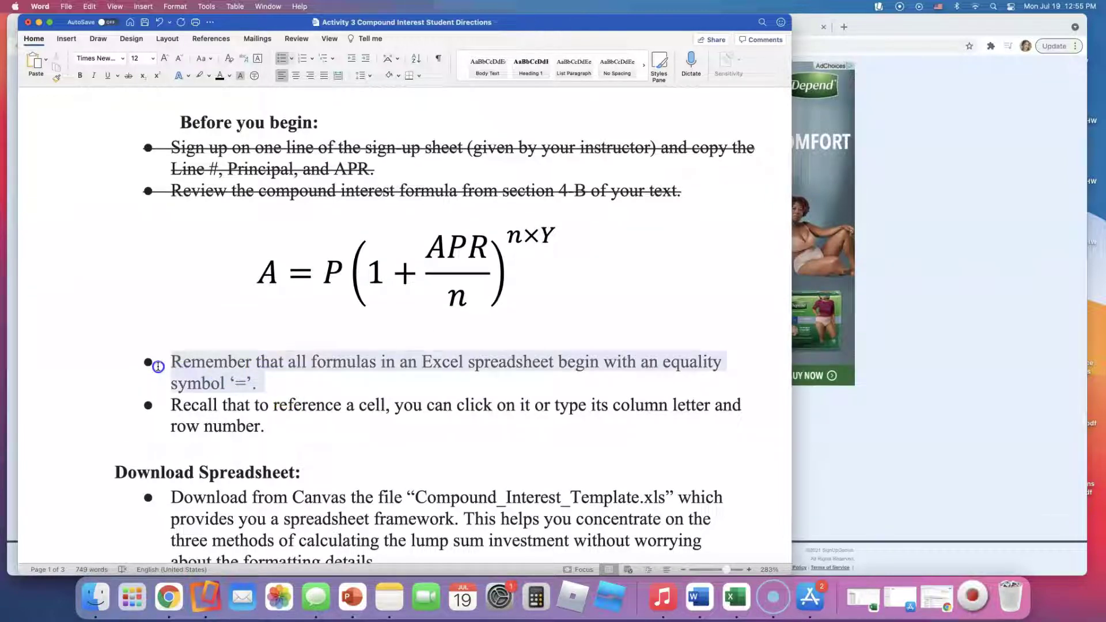
{"action": "left_click", "coordinate": [128, 76]}
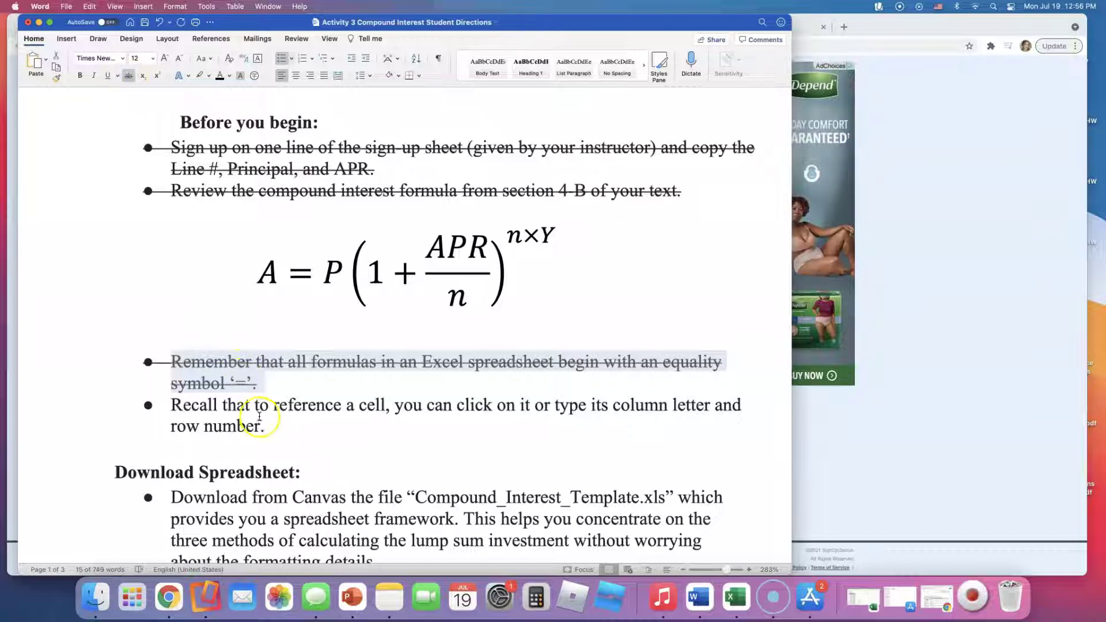
Read the bullet on the ways to reference a cell, including by its column letter and row number
{"action": "left_click", "coordinate": [283, 426]}
{"action": "scroll", "coordinate": [284, 426], "scroll_direction": "up", "scroll_amount": 1}
{"action": "left_click", "coordinate": [290, 432]}
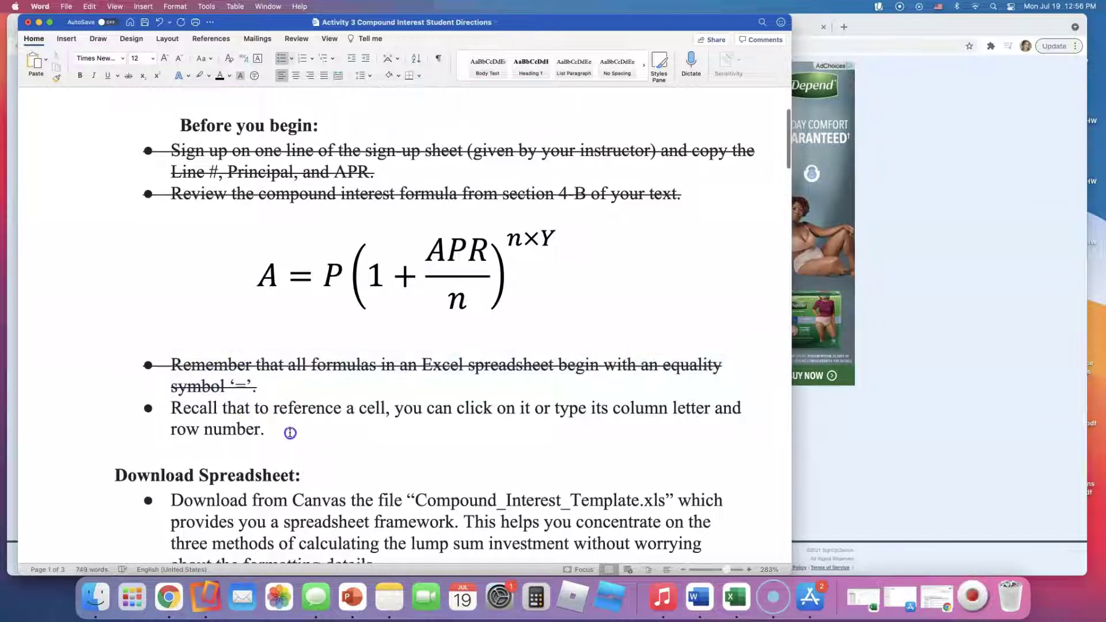
{"action": "scroll", "coordinate": [290, 433], "scroll_direction": "up", "scroll_amount": 1}
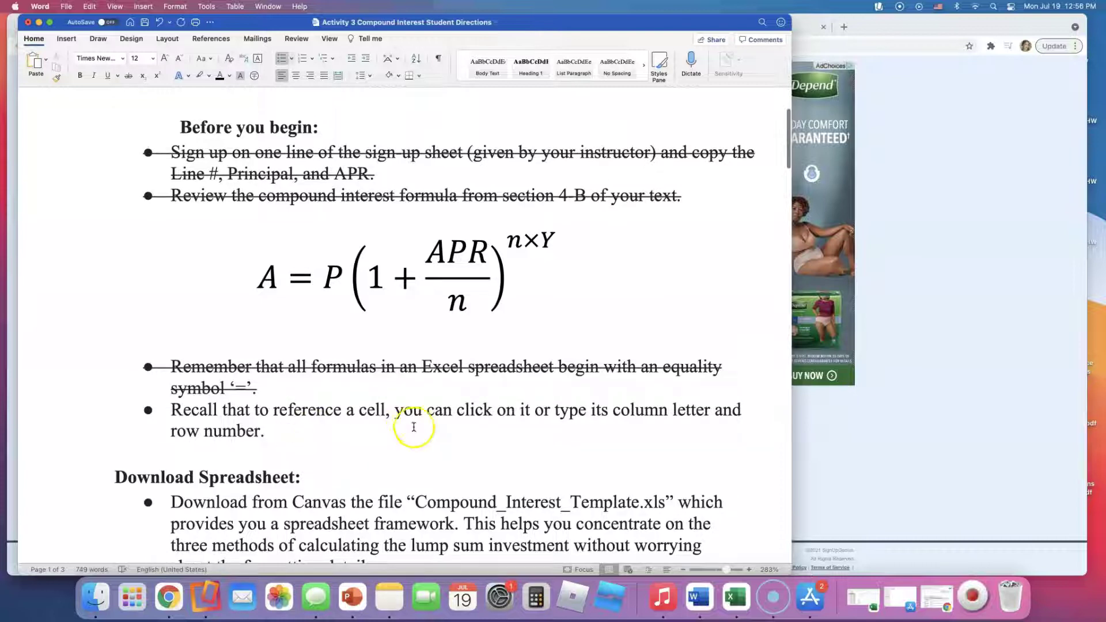
{"action": "left_click_drag", "start_coordinate": [479, 405], "coordinate": [607, 420]}
{"action": "left_click", "coordinate": [604, 423]}
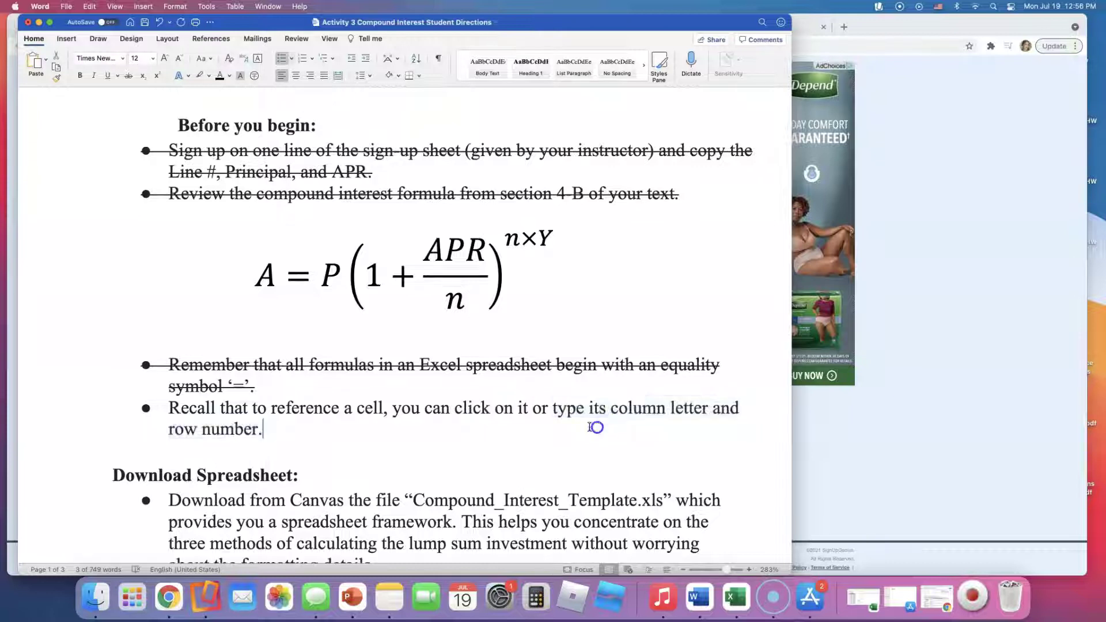
{"action": "left_click_drag", "start_coordinate": [427, 409], "coordinate": [499, 414]}
{"action": "left_click", "coordinate": [499, 414]}
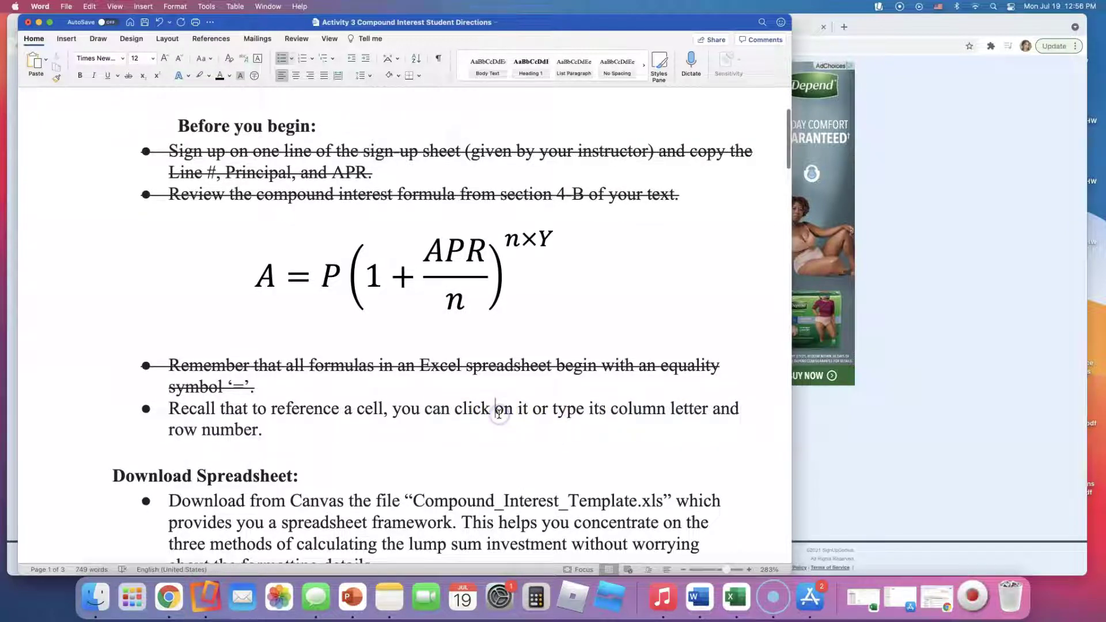
{"action": "left_click", "coordinate": [95, 245]}
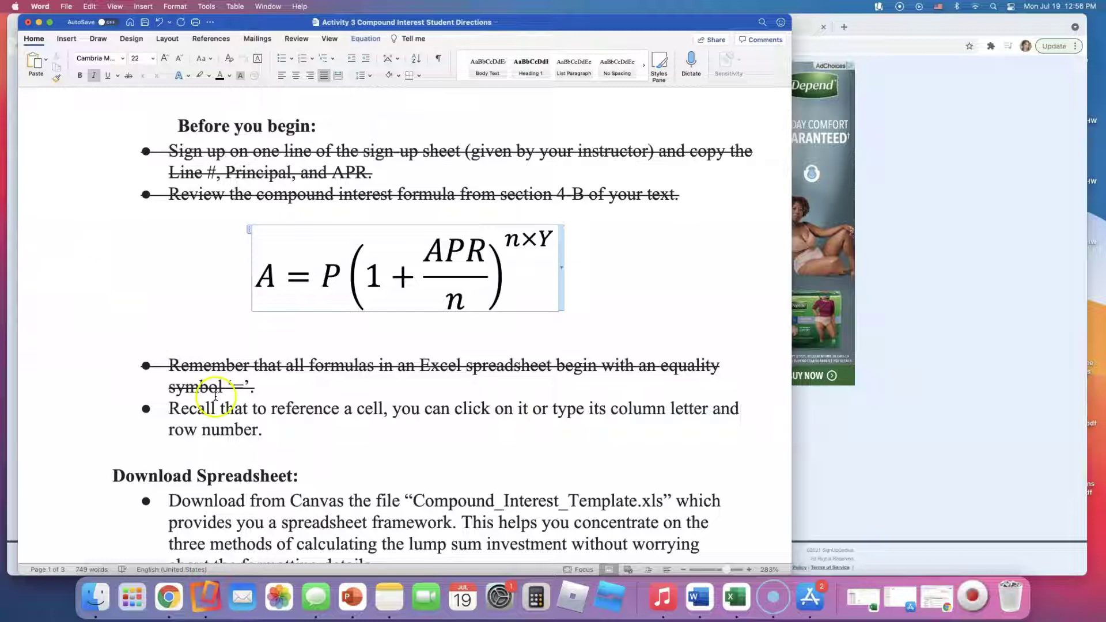
Strike through the bullet about referencing a cell
{"action": "left_click_drag", "start_coordinate": [273, 435], "coordinate": [151, 411]}
{"action": "left_click", "coordinate": [128, 75]}
{"action": "left_click", "coordinate": [210, 245]}
Highlight the entire compound interest equation in yellow
{"action": "scroll", "coordinate": [211, 245], "scroll_direction": "up", "scroll_amount": 2}
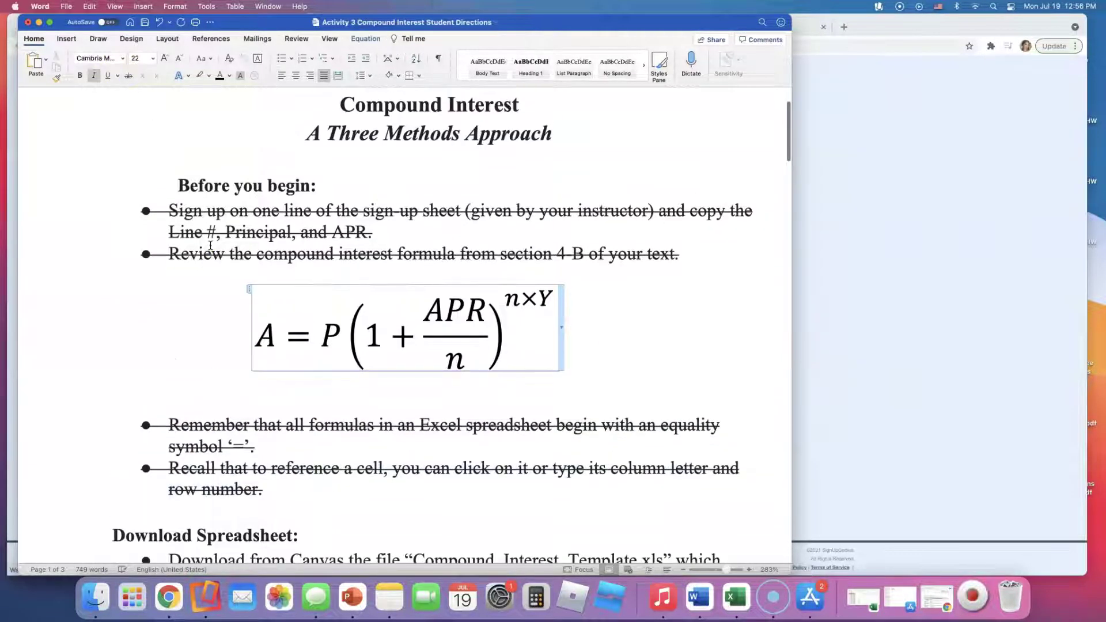
{"action": "triple_click", "coordinate": [247, 321]}
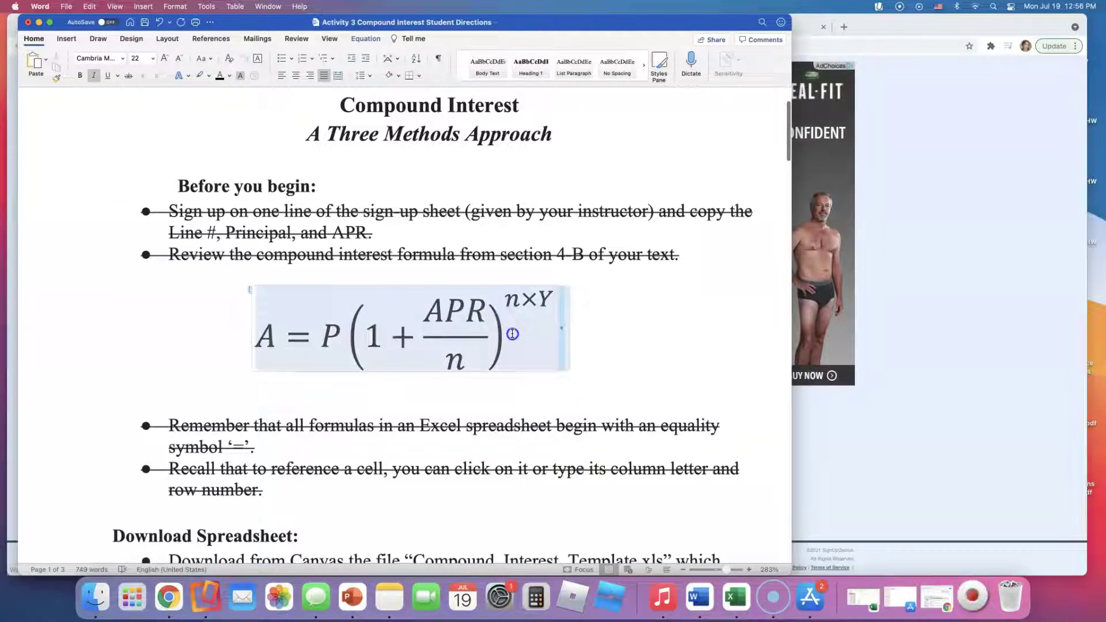
{"action": "left_click", "coordinate": [210, 77]}
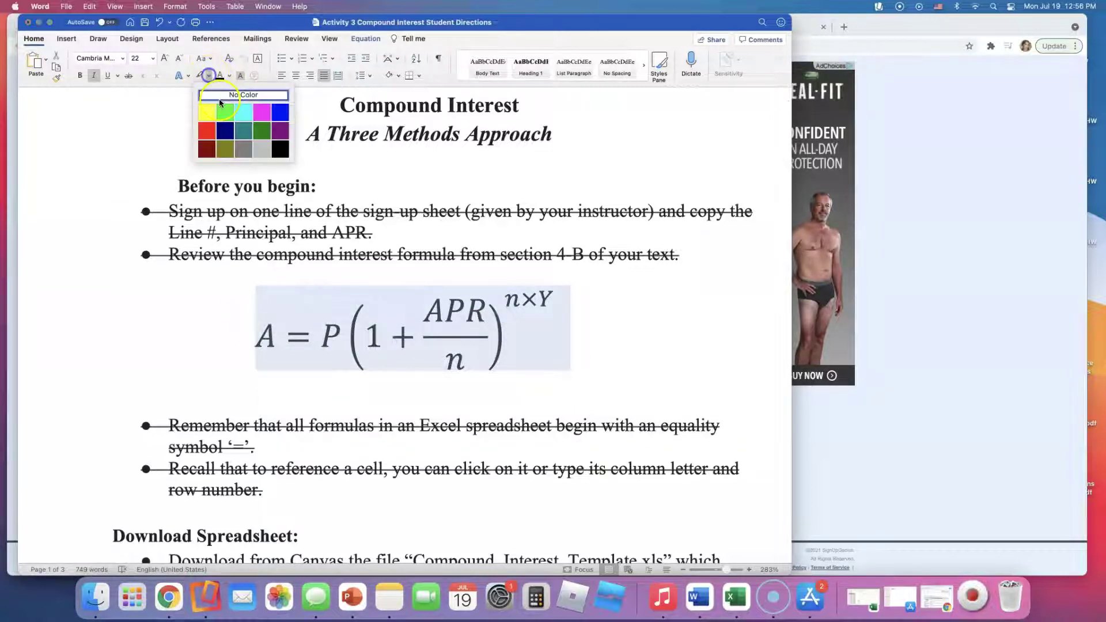
{"action": "left_click", "coordinate": [208, 115]}
{"action": "left_click", "coordinate": [162, 273]}
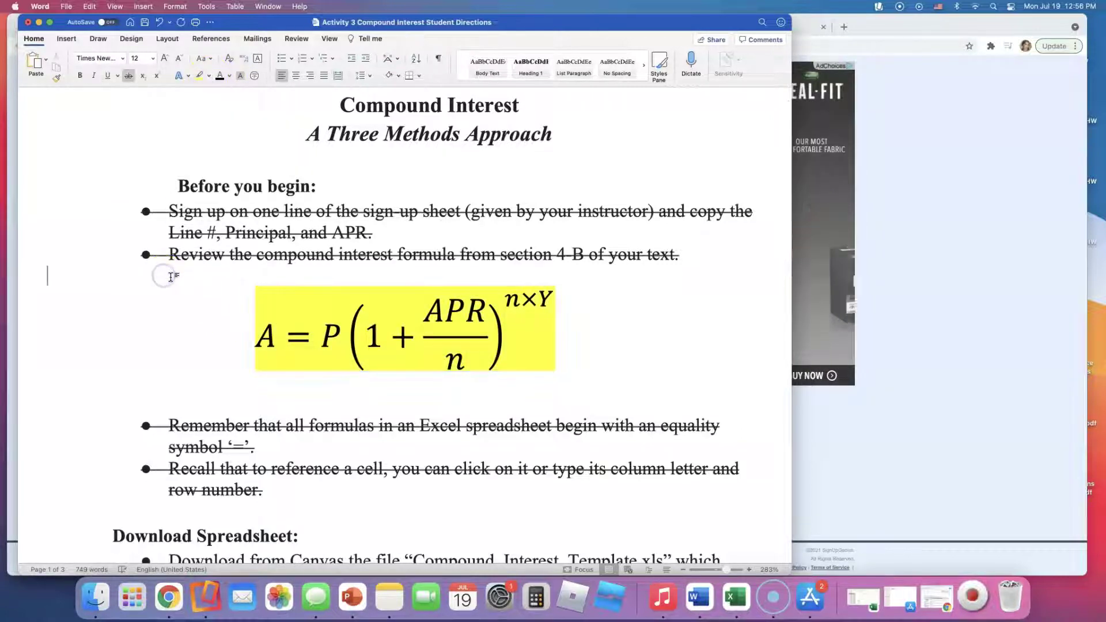
Read the Download Spreadsheet instruction and select the template file name Compound_Interest_Template.xls
{"action": "scroll", "coordinate": [168, 276], "scroll_direction": "down", "scroll_amount": 4}
{"action": "scroll", "coordinate": [171, 275], "scroll_direction": "down", "scroll_amount": 11}
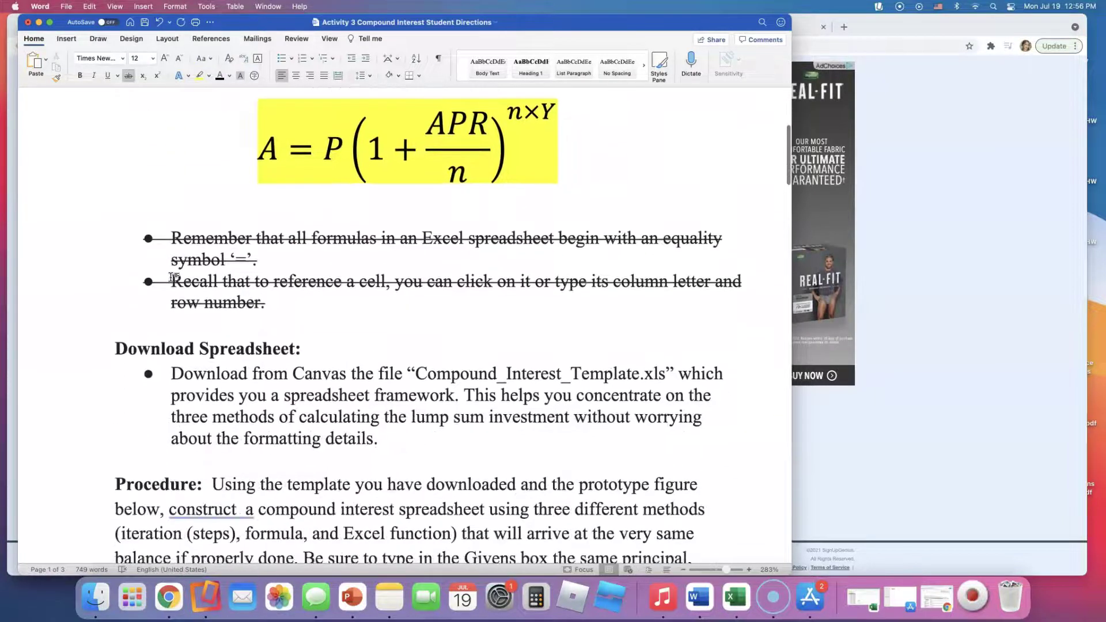
{"action": "left_click", "coordinate": [170, 272]}
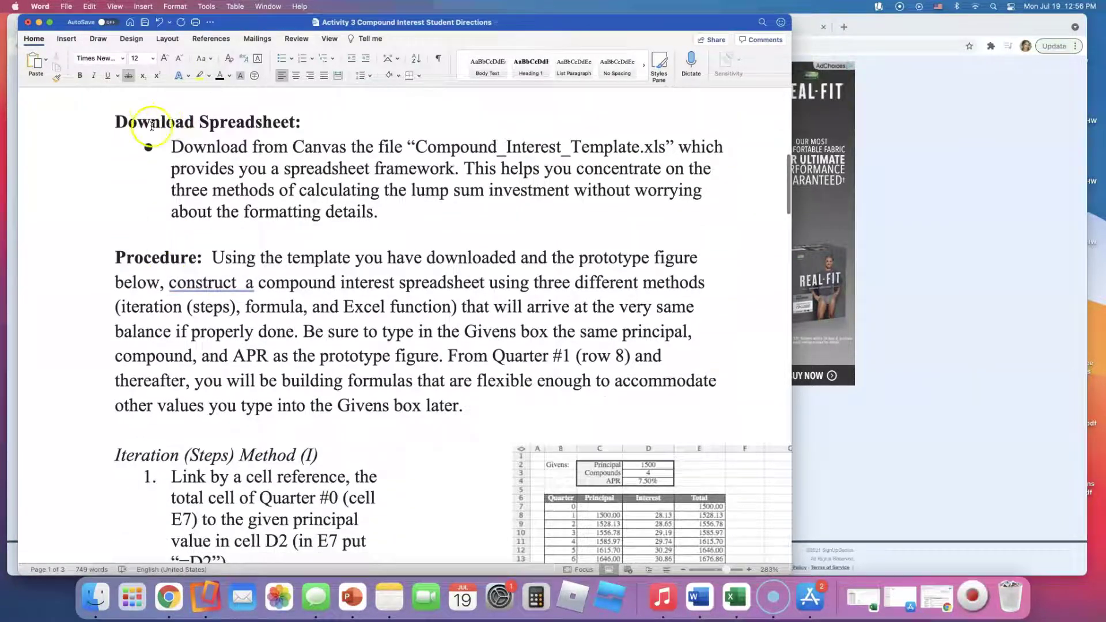
{"action": "left_click_drag", "start_coordinate": [114, 121], "coordinate": [264, 126]}
{"action": "left_click_drag", "start_coordinate": [171, 148], "coordinate": [664, 150]}
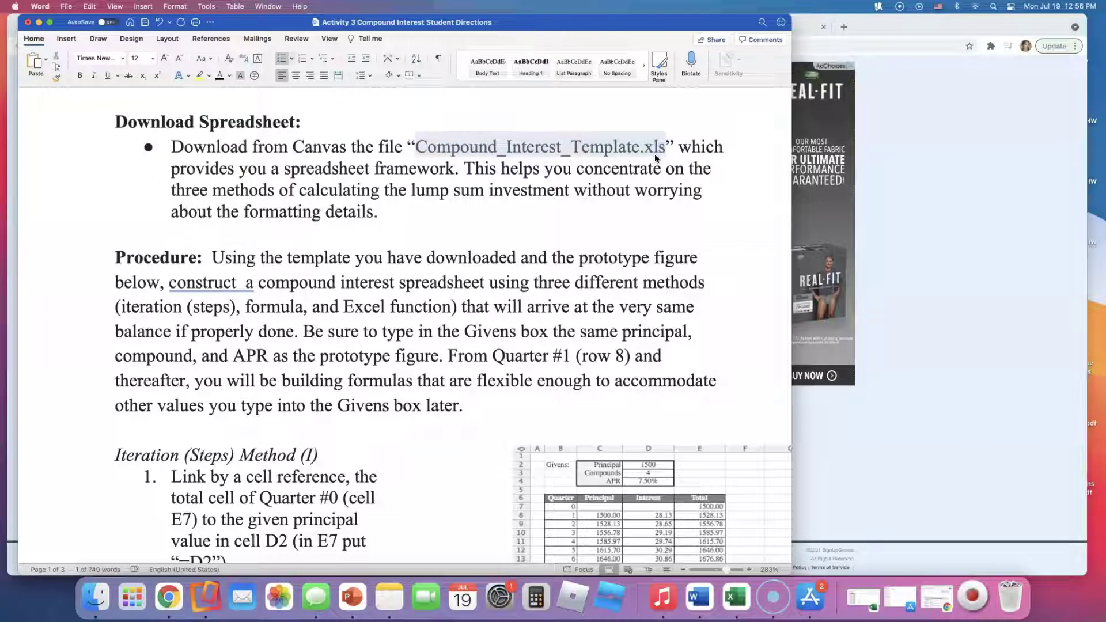
Move the document window aside, switch to Chrome and locate the Activity 3 student template in the Canvas course's Modules
{"action": "left_click", "coordinate": [793, 222]}
{"action": "left_click_drag", "start_coordinate": [726, 25], "coordinate": [729, 55]}
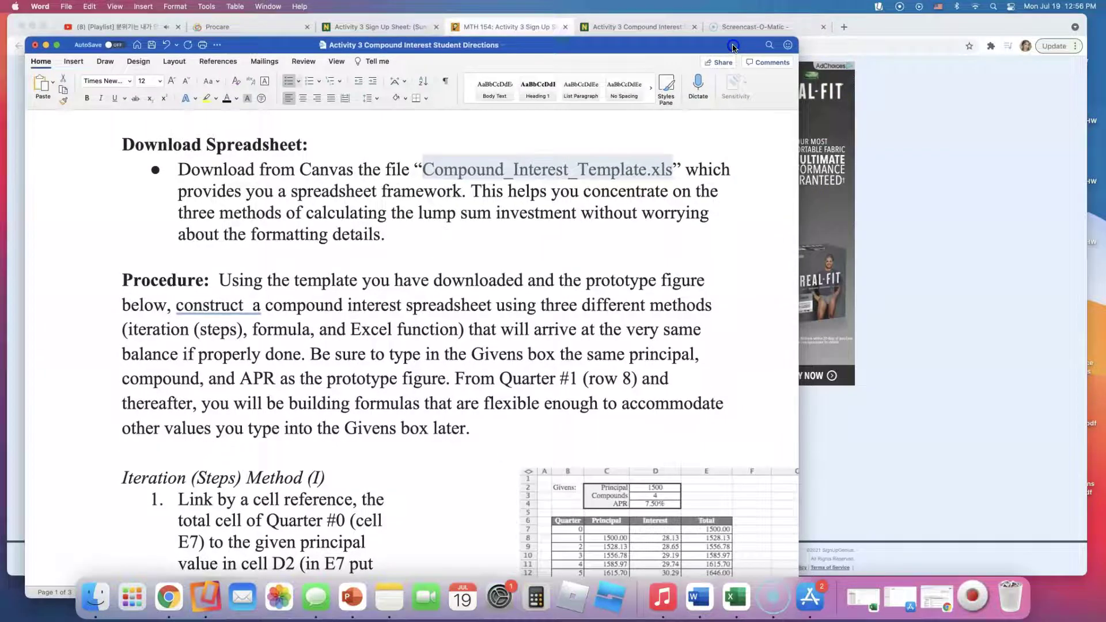
{"action": "left_click", "coordinate": [625, 25]}
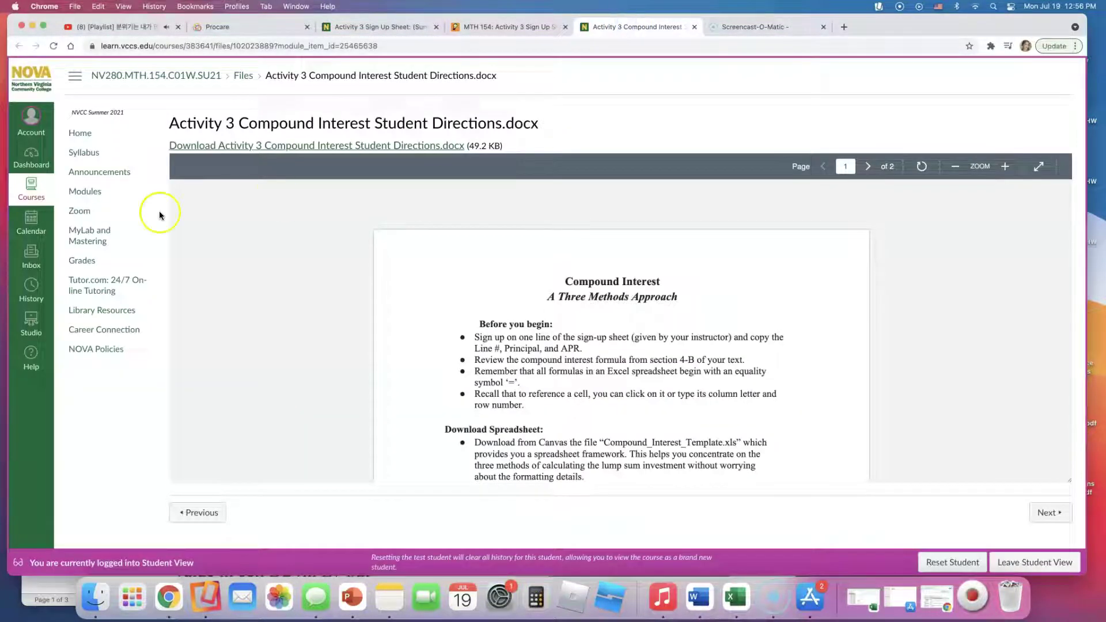
{"action": "left_click", "coordinate": [74, 193]}
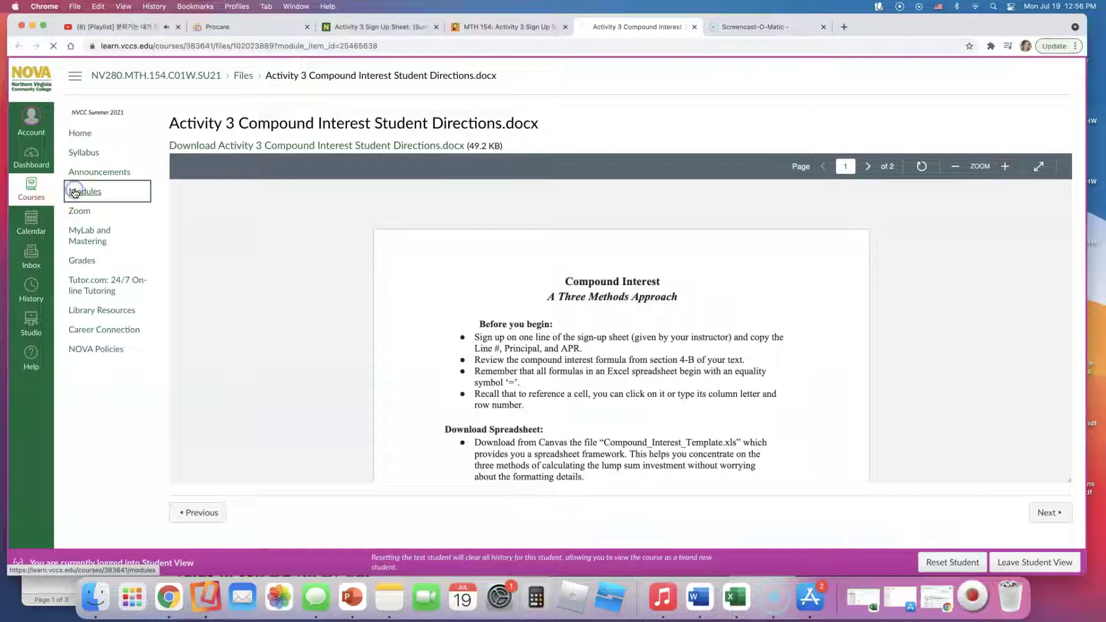
{"action": "scroll", "coordinate": [274, 239], "scroll_direction": "down", "scroll_amount": 1}
{"action": "scroll", "coordinate": [274, 238], "scroll_direction": "down", "scroll_amount": 5}
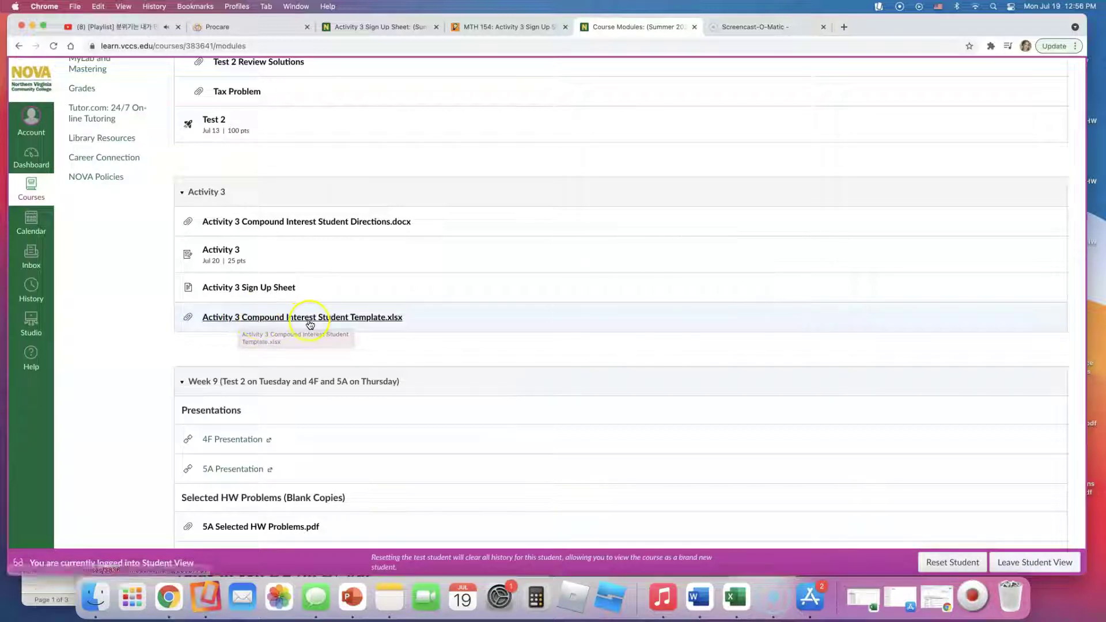
Download Activity 3 Compound Interest Student Template.xlsx from Canvas and open it in Excel in an enlarged window
{"action": "left_click", "coordinate": [393, 322]}
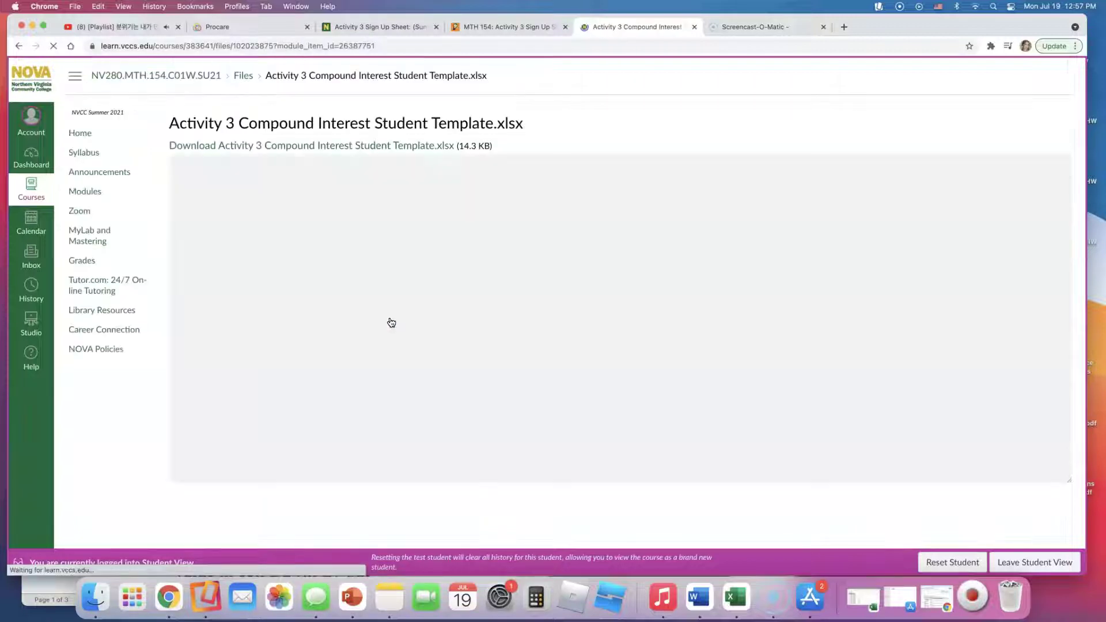
{"action": "left_click", "coordinate": [324, 150]}
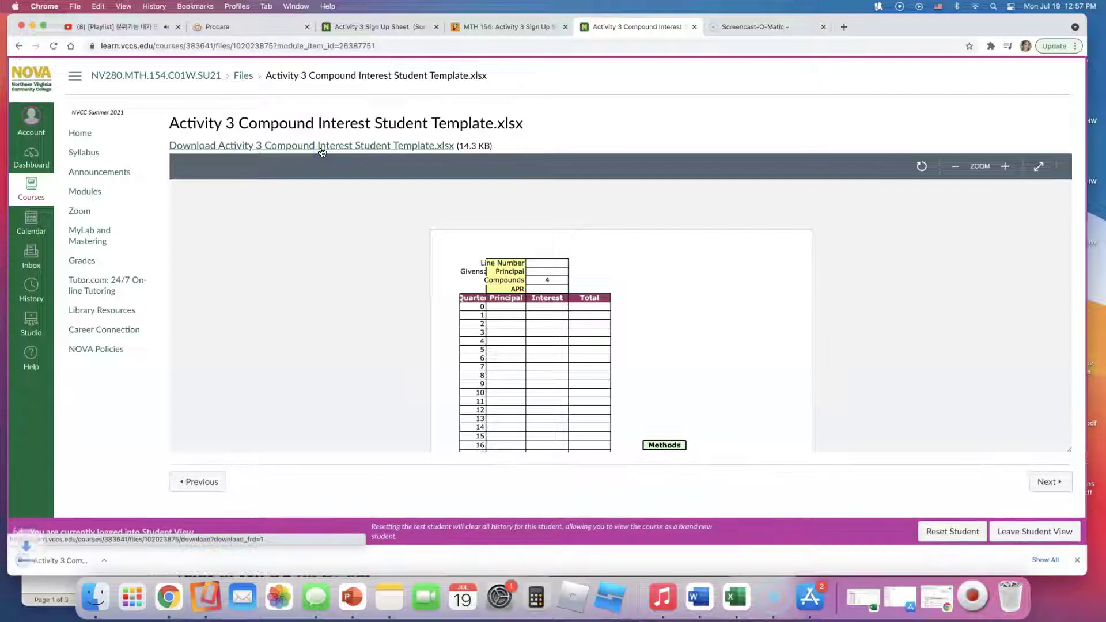
{"action": "left_click", "coordinate": [95, 562]}
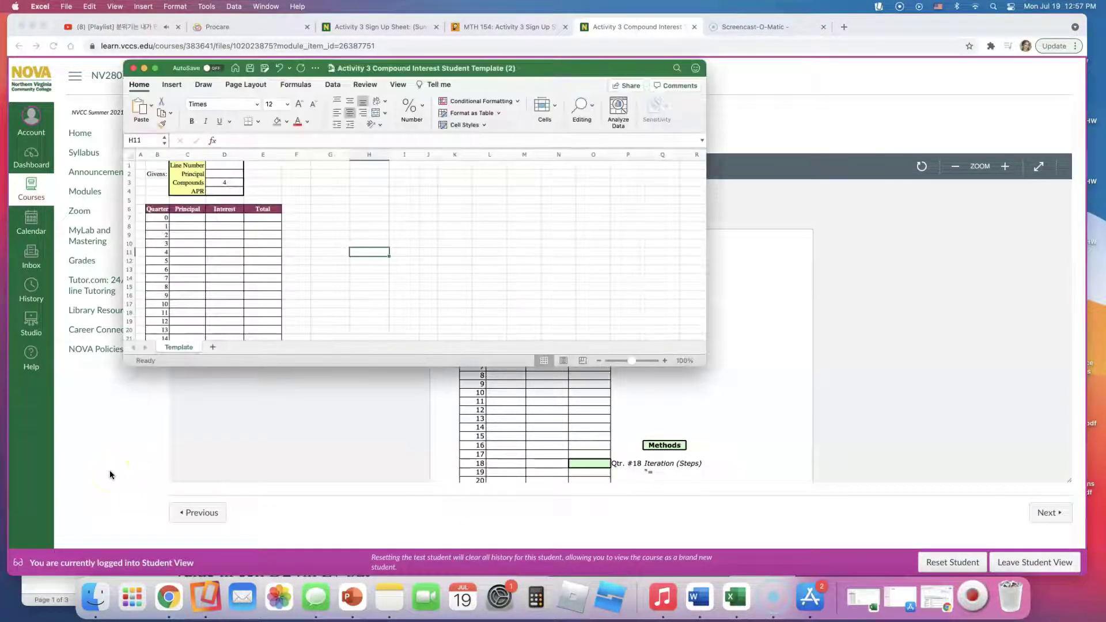
{"action": "left_click_drag", "start_coordinate": [705, 364], "coordinate": [1048, 573]}
{"action": "left_click_drag", "start_coordinate": [358, 72], "coordinate": [271, 26]}
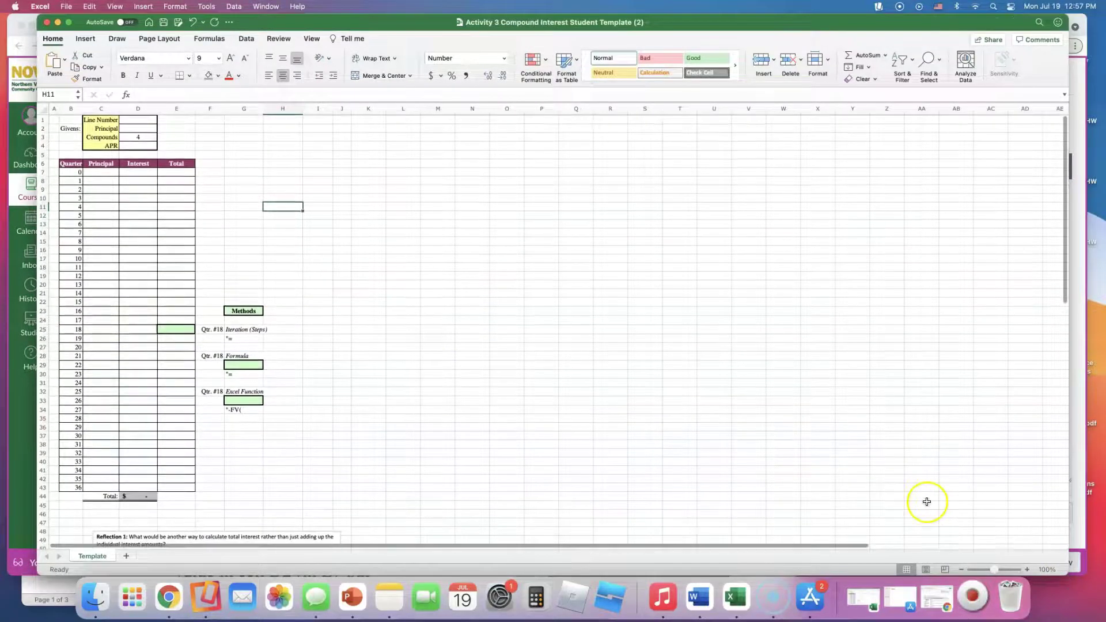
{"action": "left_click_drag", "start_coordinate": [1000, 570], "coordinate": [1012, 571]}
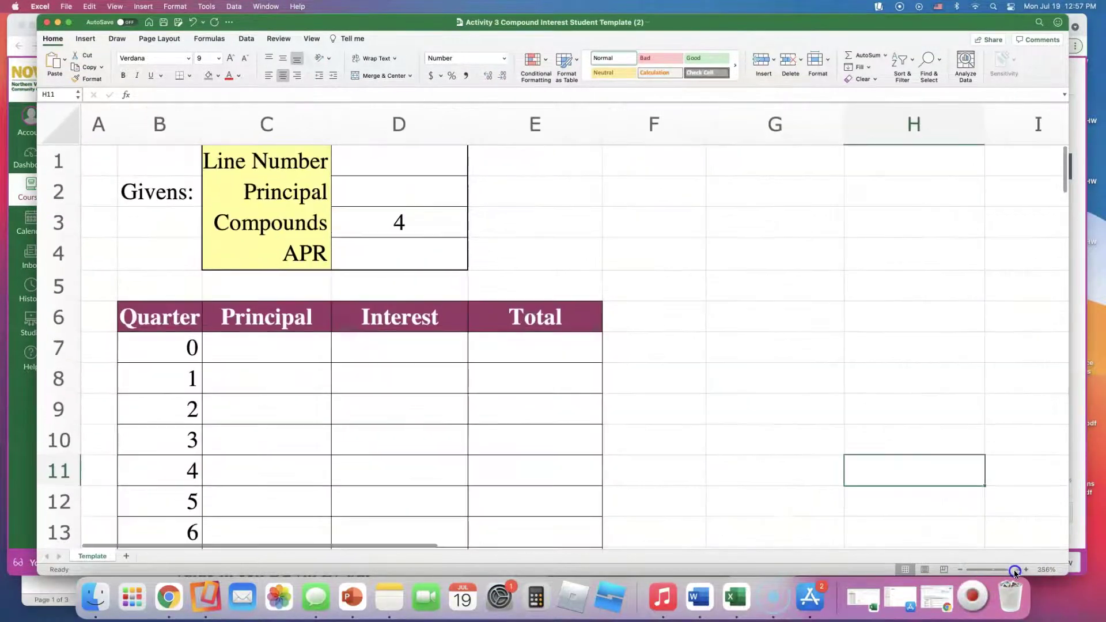
Save a copy of the workbook to the Desktop, with the full name and an underscore added before the existing file name
{"action": "left_click", "coordinate": [66, 6]}
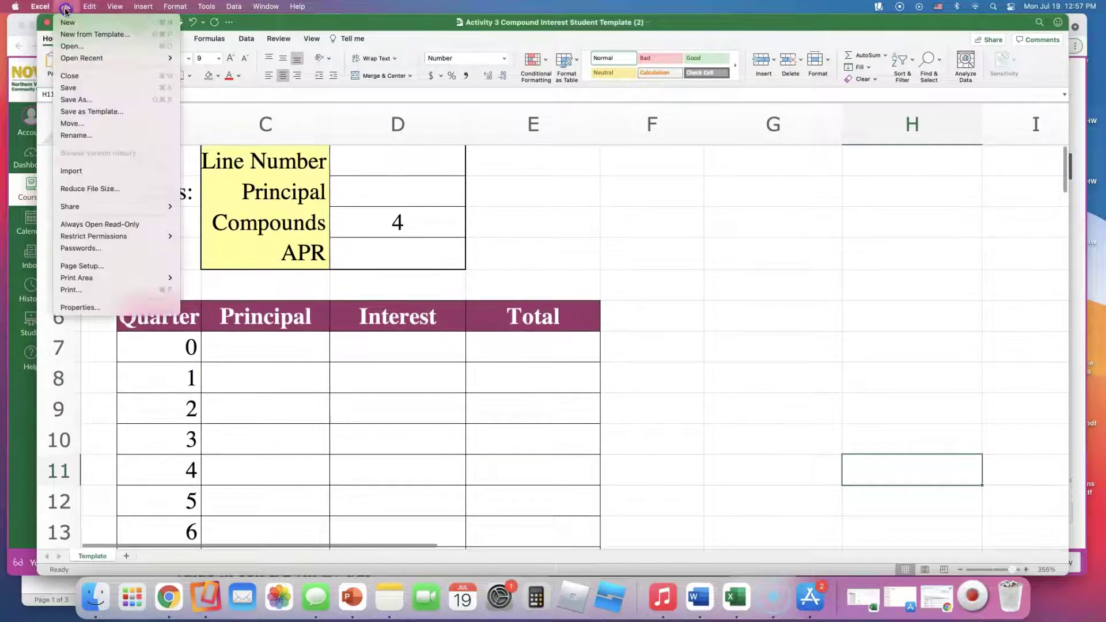
{"action": "left_click", "coordinate": [106, 102]}
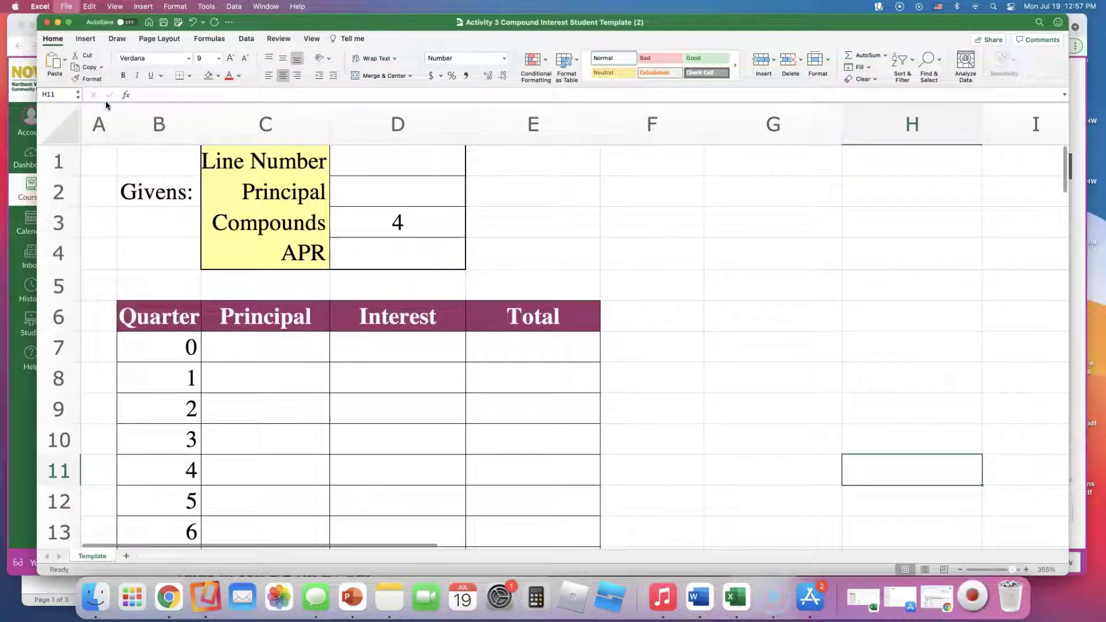
{"action": "left_click", "coordinate": [544, 269]}
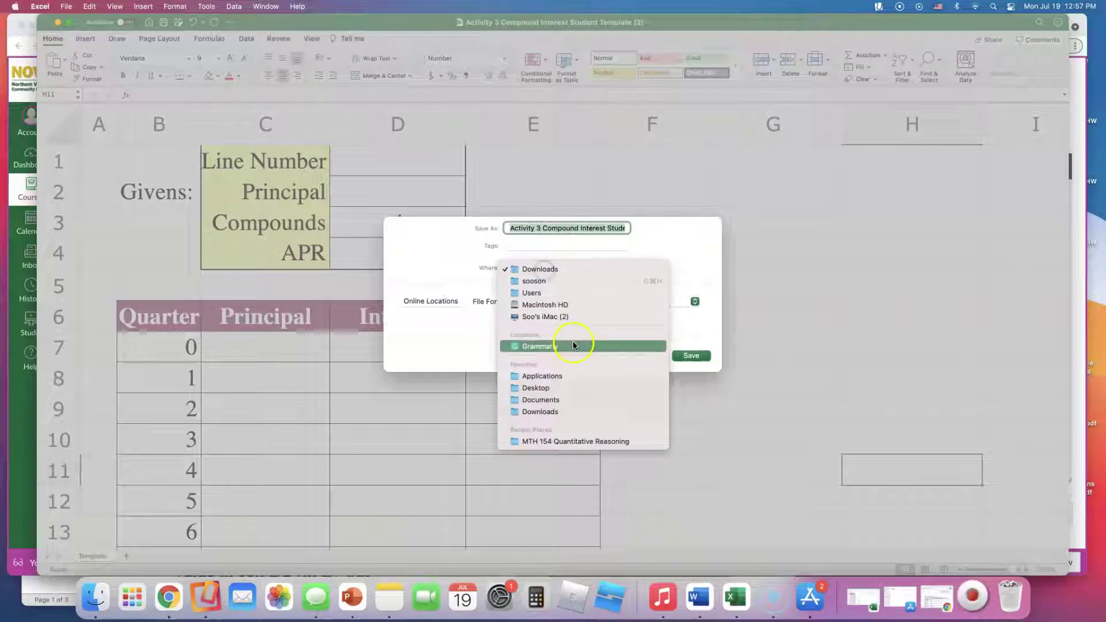
{"action": "left_click", "coordinate": [579, 387]}
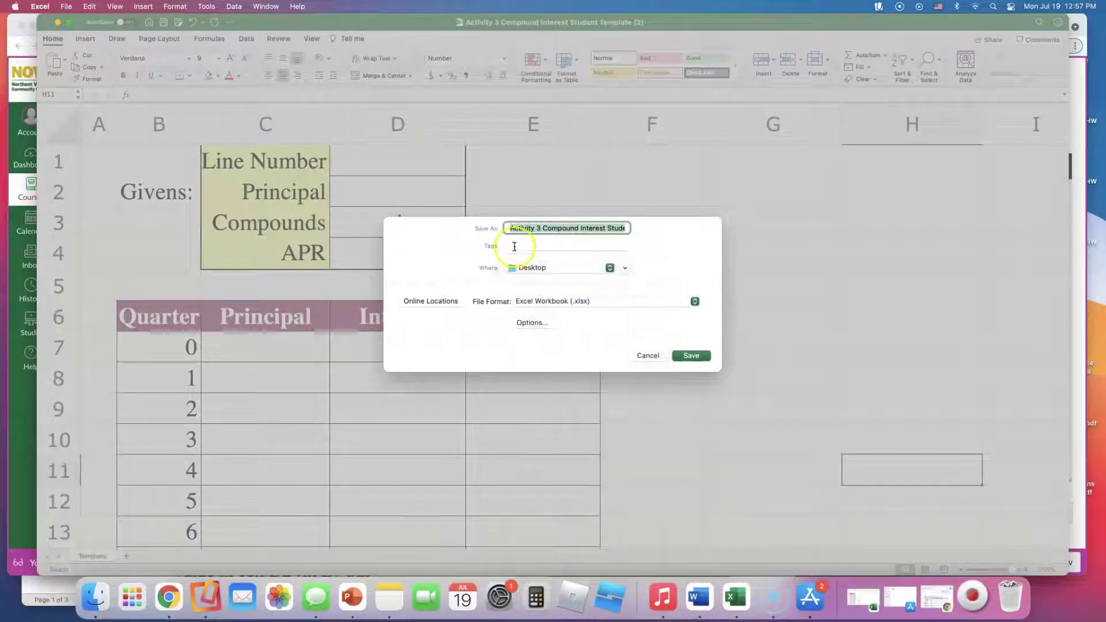
{"action": "left_click", "coordinate": [511, 229]}
{"action": "type", "text": "Soo Son_"}
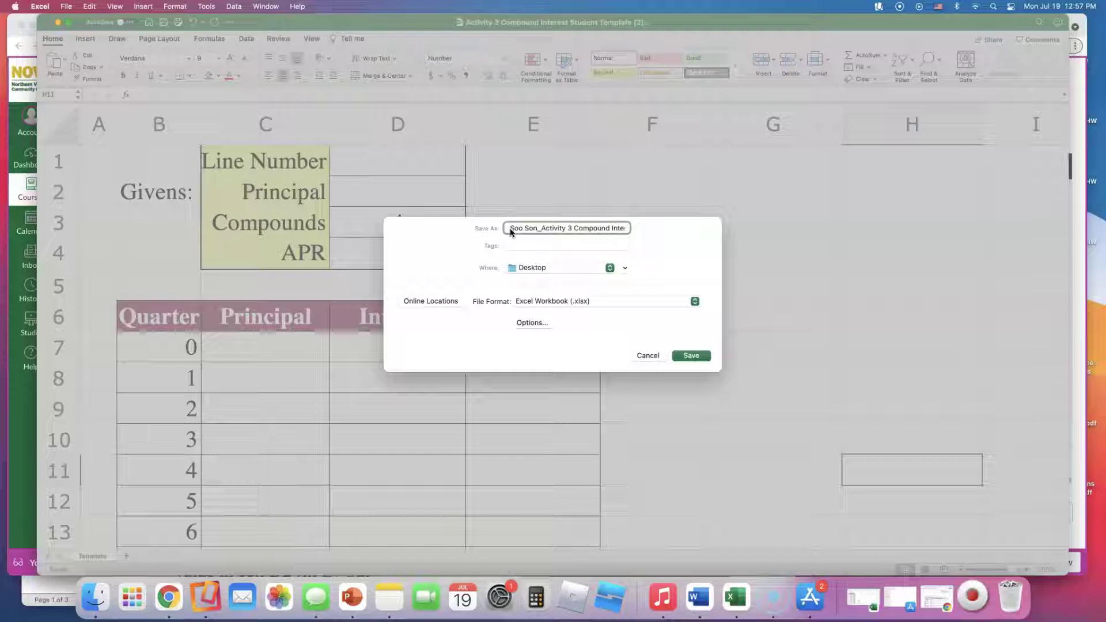
{"action": "left_click", "coordinate": [691, 356]}
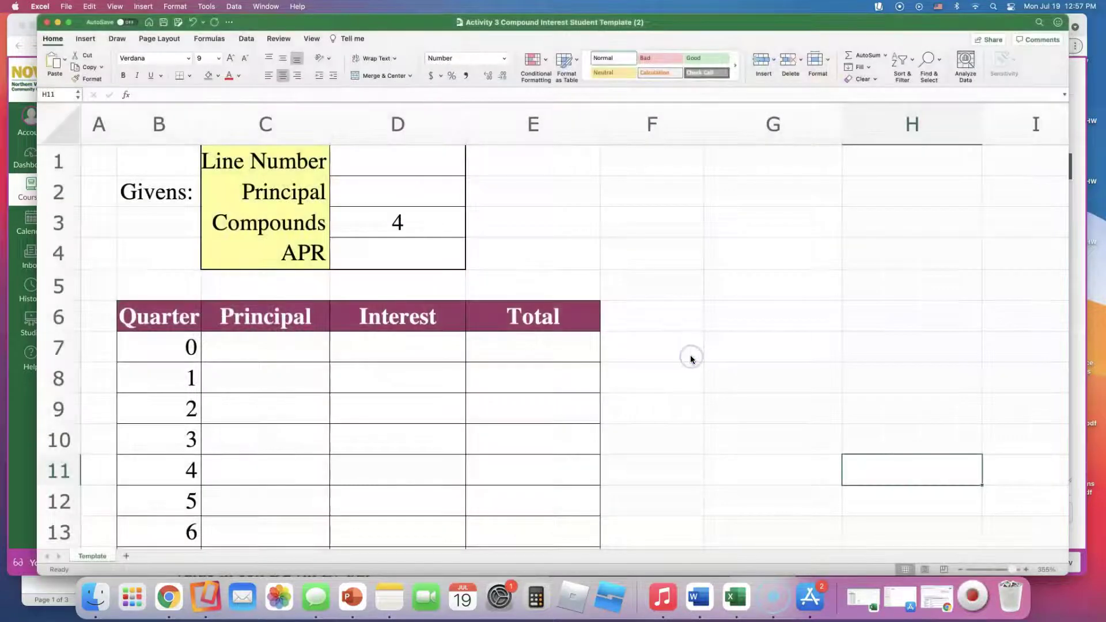
Look up the reserved line on the sign-up sheet in Chrome and enter 14 as the Line Number in D1 of the Excel template
{"action": "left_click", "coordinate": [399, 167]}
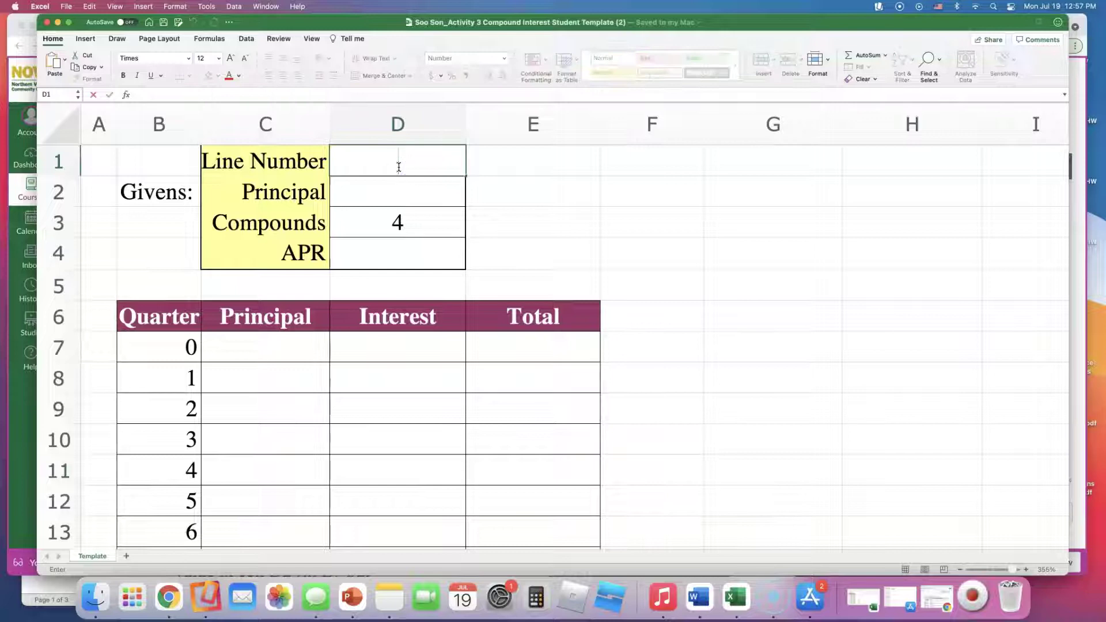
{"action": "left_click", "coordinate": [25, 451]}
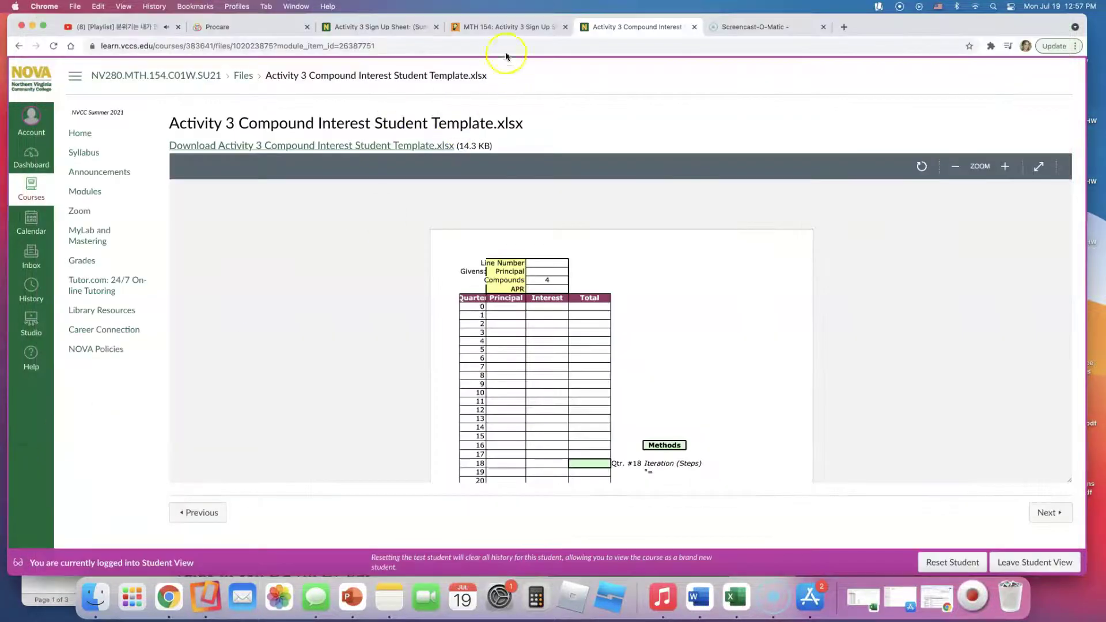
{"action": "left_click", "coordinate": [510, 27]}
{"action": "scroll", "coordinate": [478, 354], "scroll_direction": "down", "scroll_amount": 1}
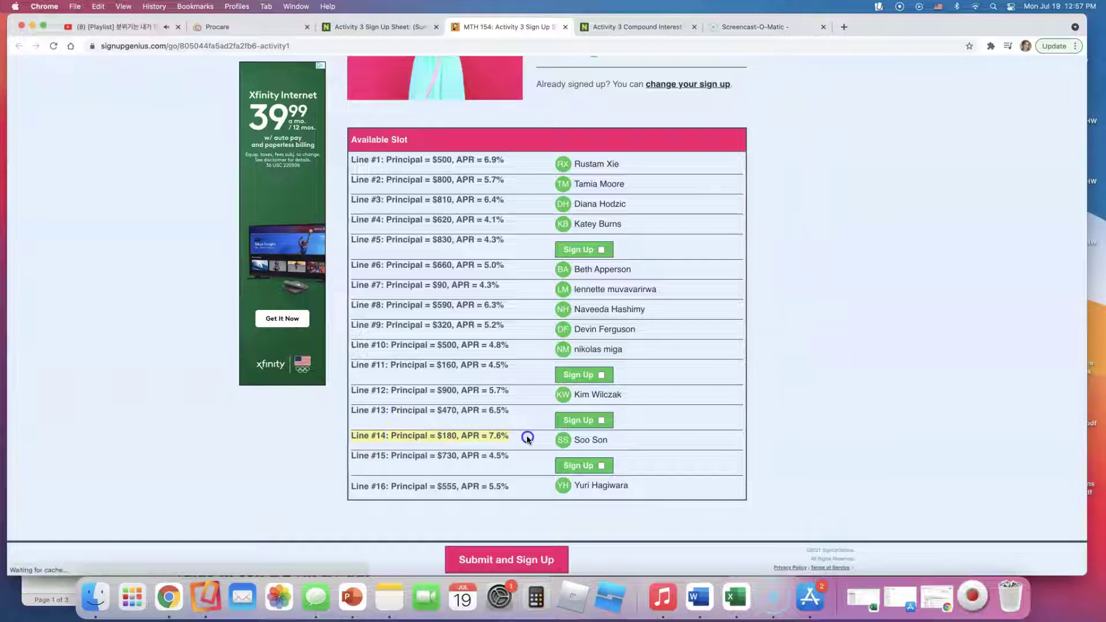
{"action": "scroll", "coordinate": [526, 436], "scroll_direction": "up", "scroll_amount": 1}
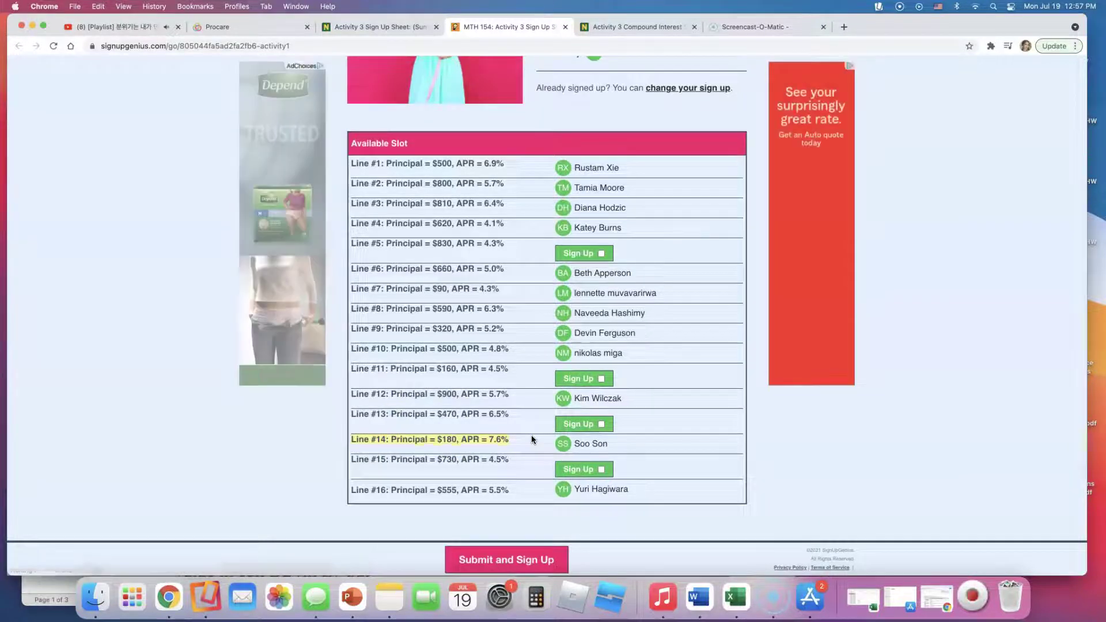
{"action": "left_click", "coordinate": [741, 601]}
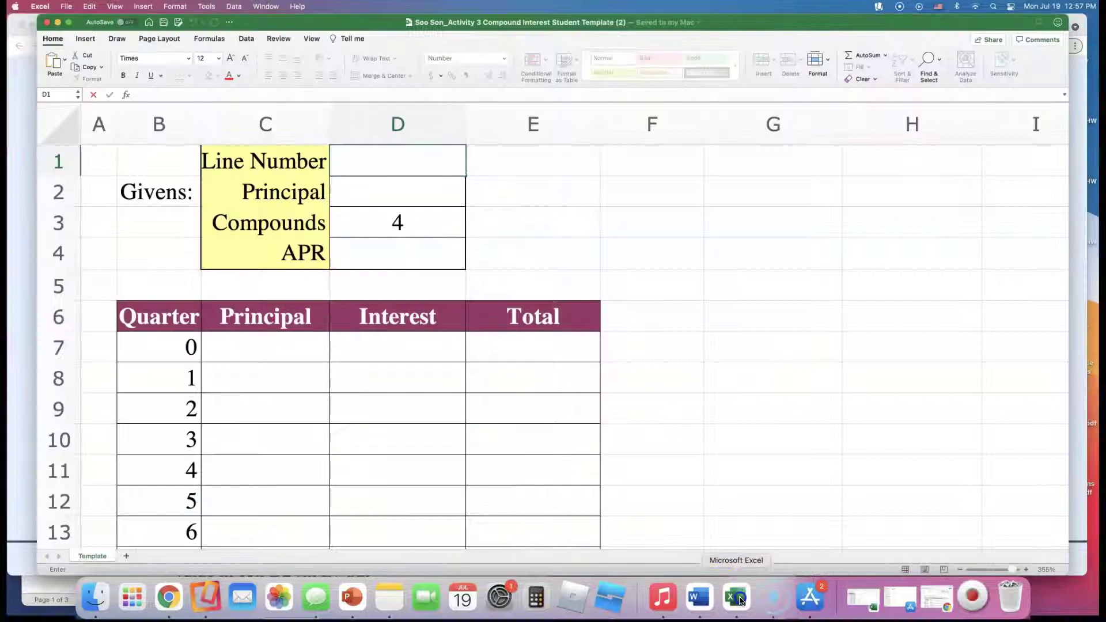
{"action": "double_click", "coordinate": [402, 167]}
{"action": "type", "text": "4"}
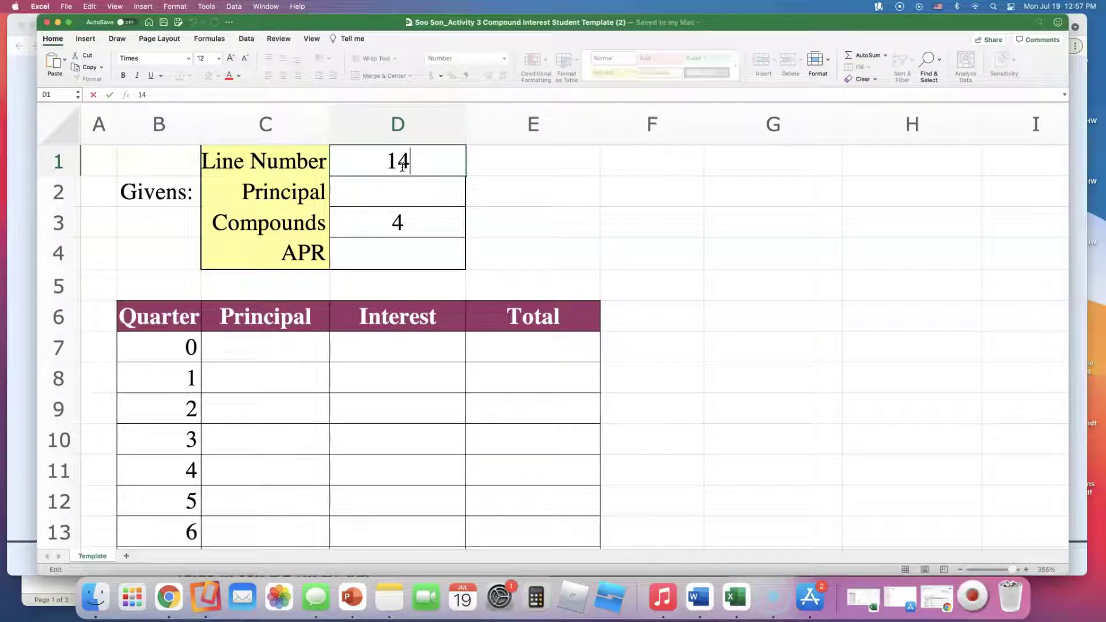
Recheck Line #14 on the sign-up sheet, set the Principal in D2 to 180 and format that cell as Currency
{"action": "left_click", "coordinate": [14, 308]}
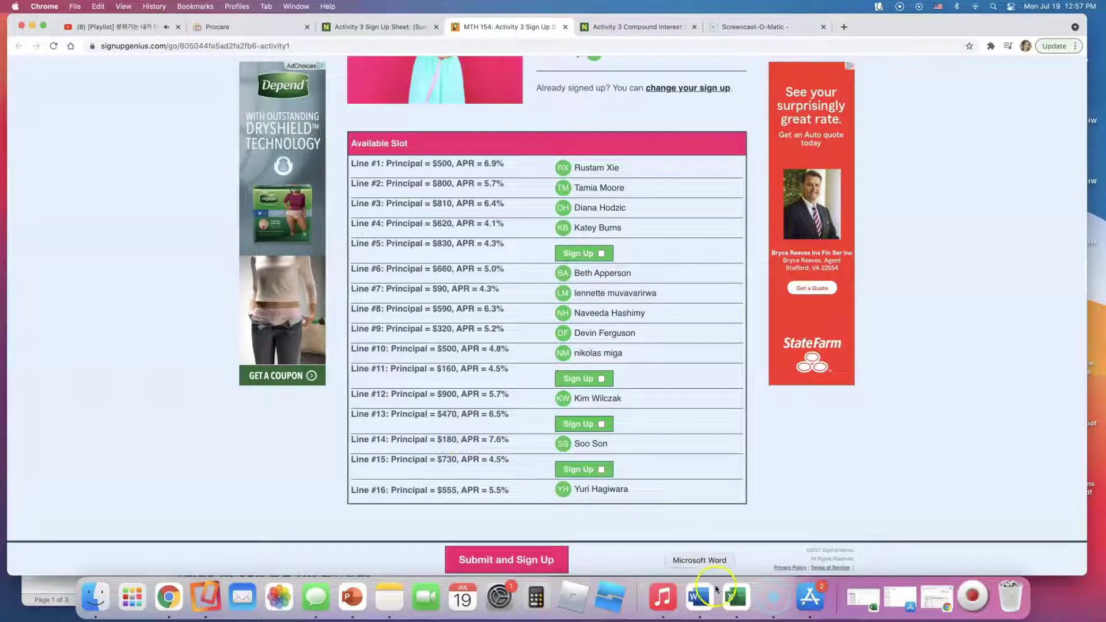
{"action": "left_click", "coordinate": [698, 598]}
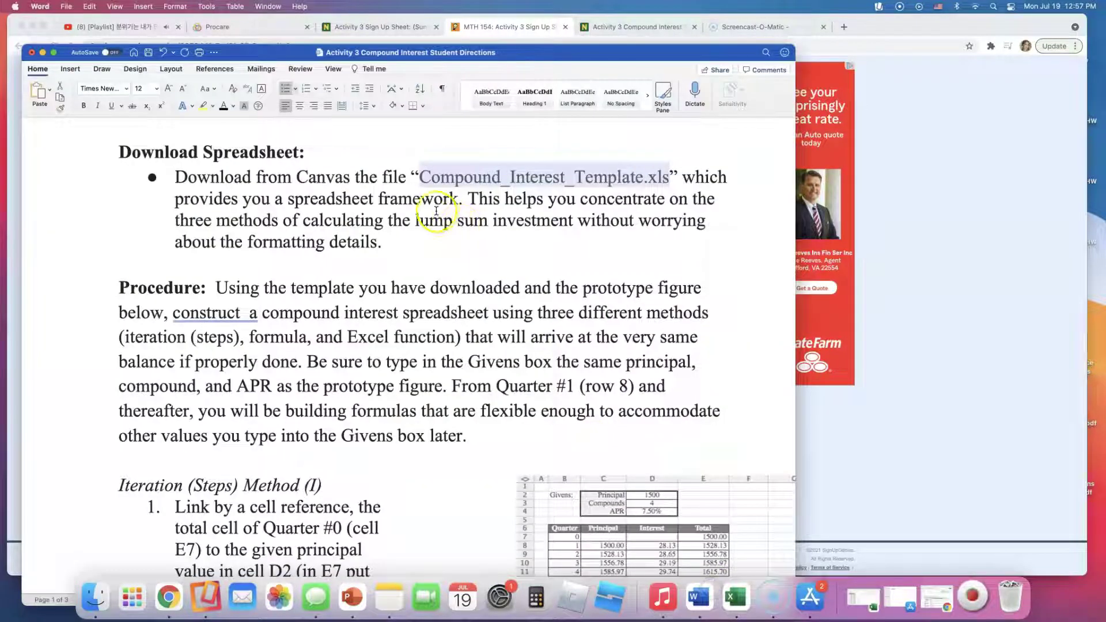
{"action": "left_click", "coordinate": [860, 472]}
{"action": "left_click", "coordinate": [730, 599]}
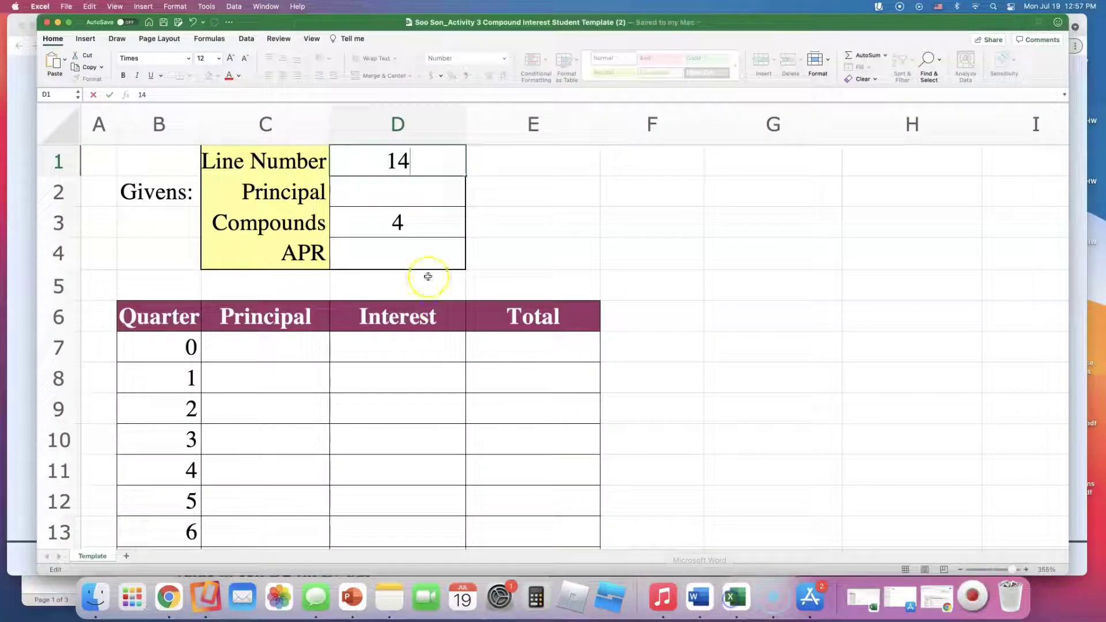
{"action": "left_click", "coordinate": [389, 196]}
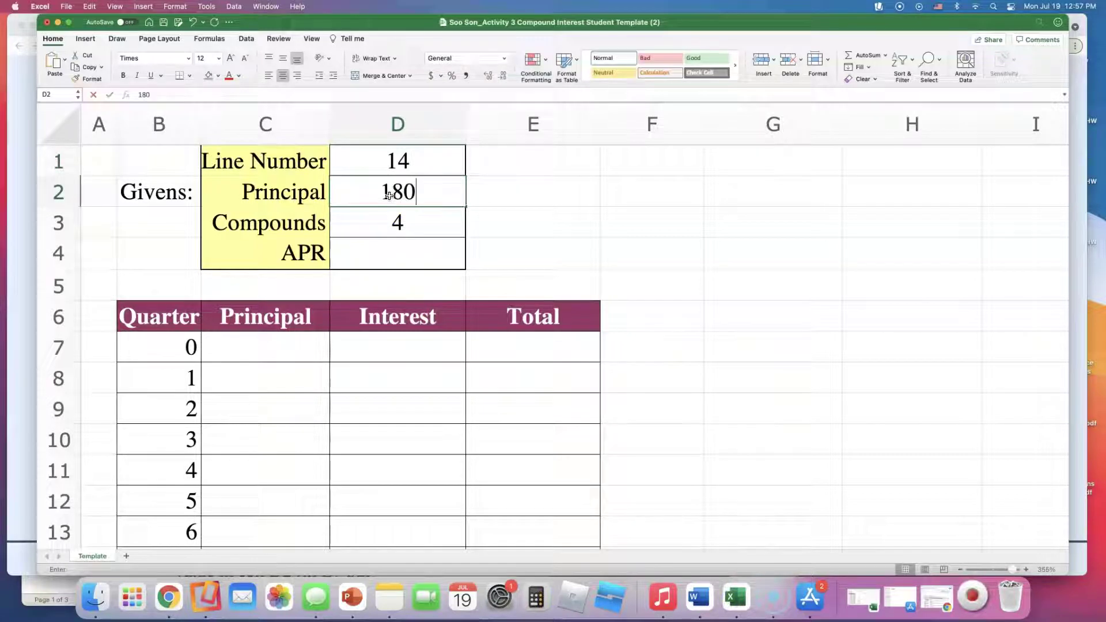
{"action": "key", "text": "Escape"}
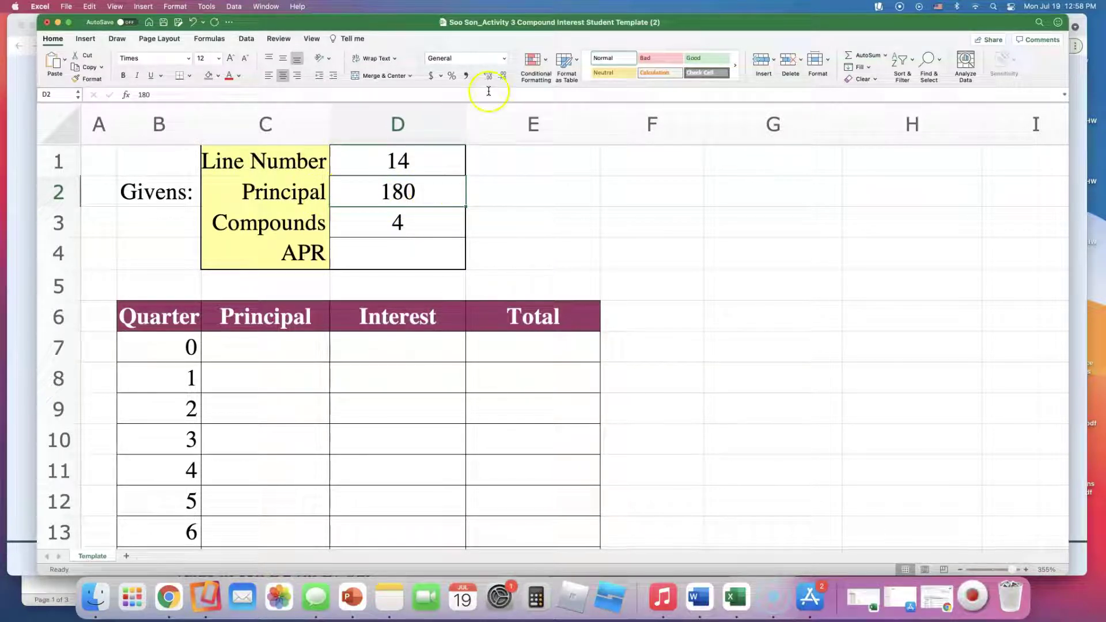
{"action": "left_click", "coordinate": [505, 59]}
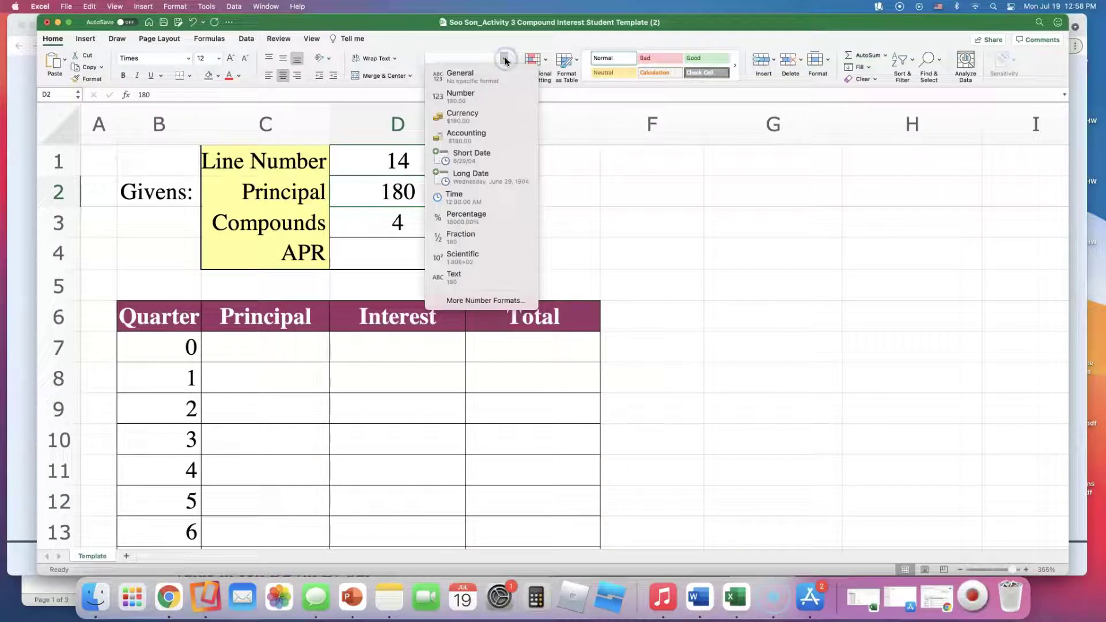
{"action": "left_click", "coordinate": [503, 115]}
{"action": "scroll", "coordinate": [420, 200], "scroll_direction": "down", "scroll_amount": 1}
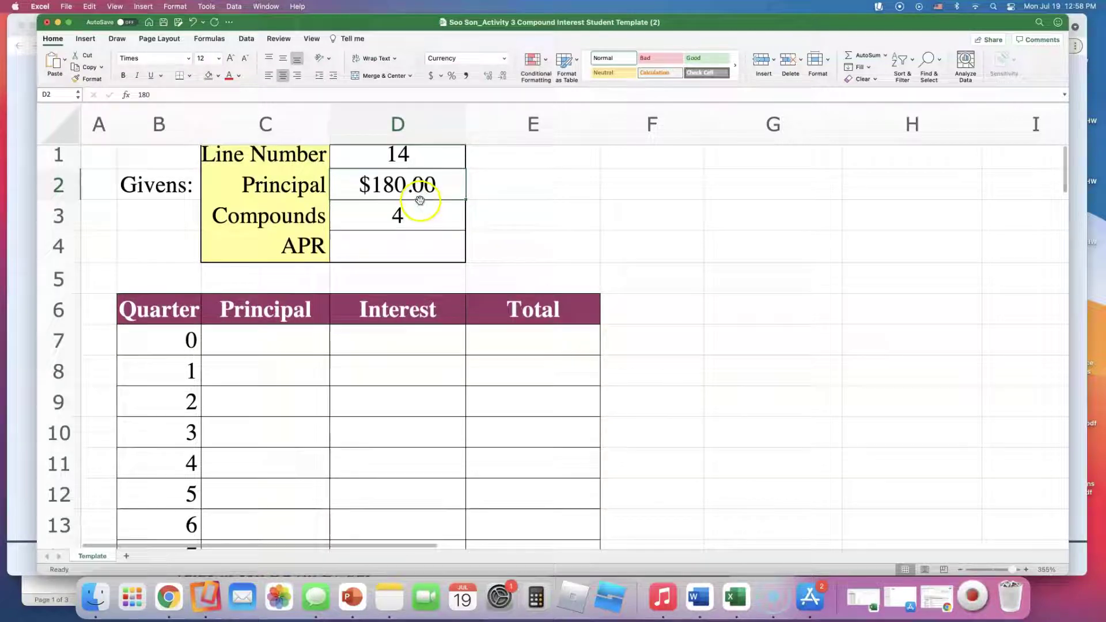
{"action": "scroll", "coordinate": [420, 196], "scroll_direction": "up", "scroll_amount": 1}
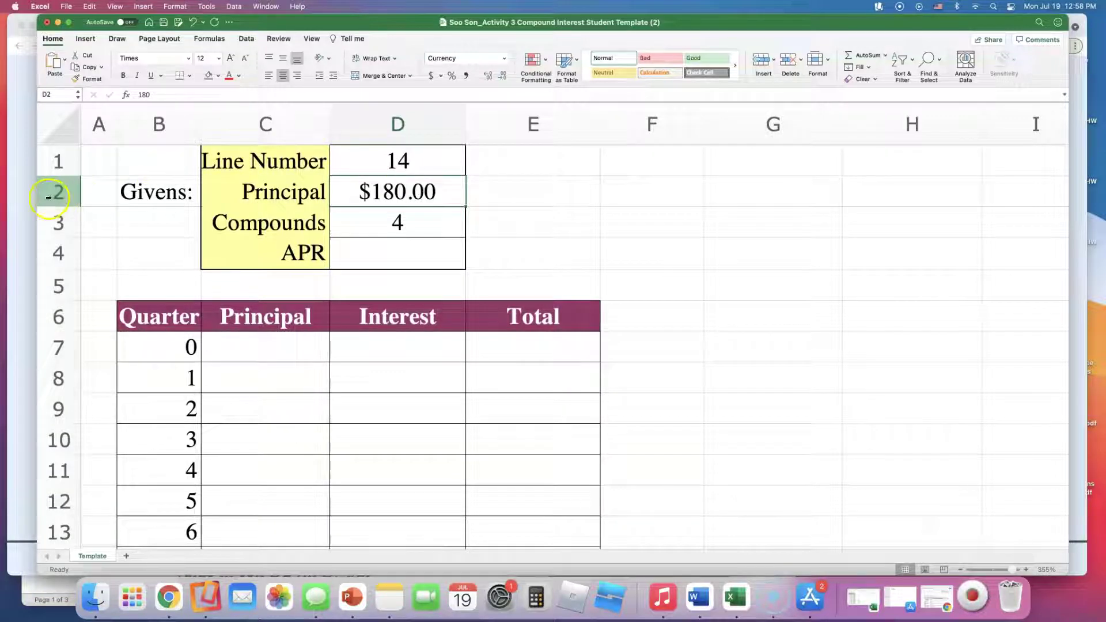
Look up Line #14's APR on the sign-up sheet in Chrome and enter 7.6% as the APR in D4 in Excel
{"action": "key", "text": "super+Tab"}
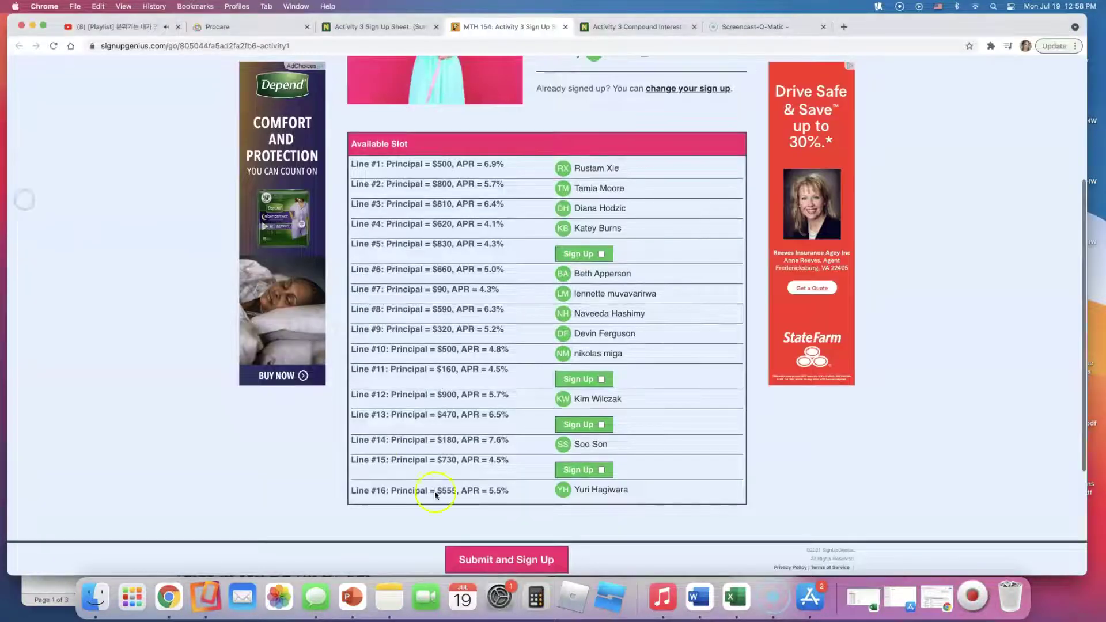
{"action": "left_click_drag", "start_coordinate": [497, 439], "coordinate": [511, 440]}
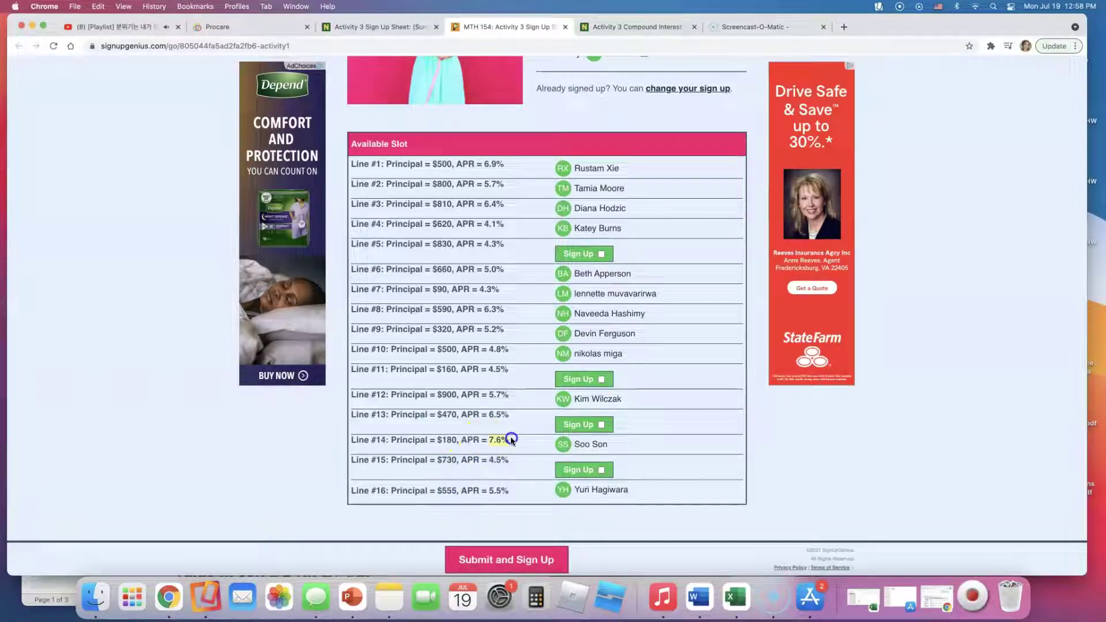
{"action": "left_click", "coordinate": [736, 597]}
{"action": "left_click", "coordinate": [420, 246]}
{"action": "type", "text": "7.6"}
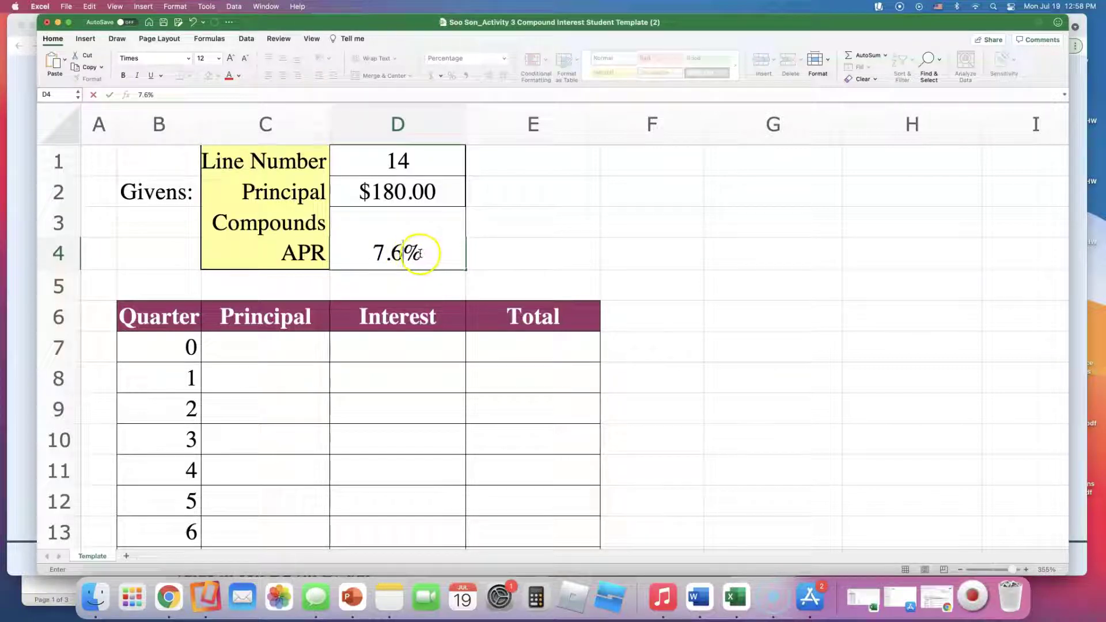
{"action": "left_click", "coordinate": [509, 254]}
Write the note "P=180 and APR = 7.6%" in G2 beside the Givens box
{"action": "left_click", "coordinate": [705, 251]}
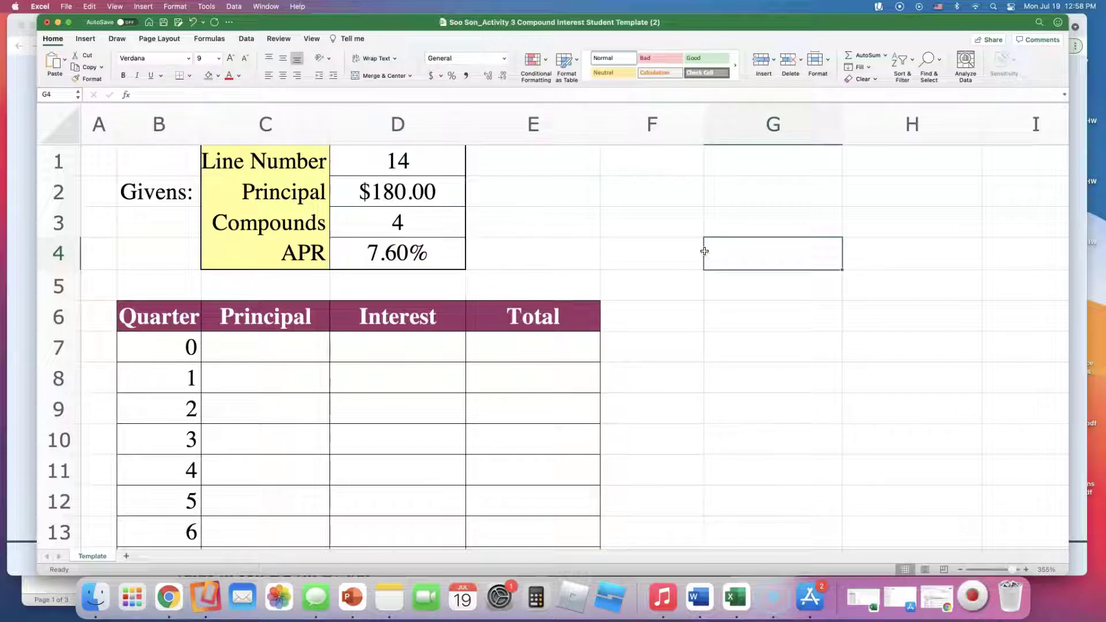
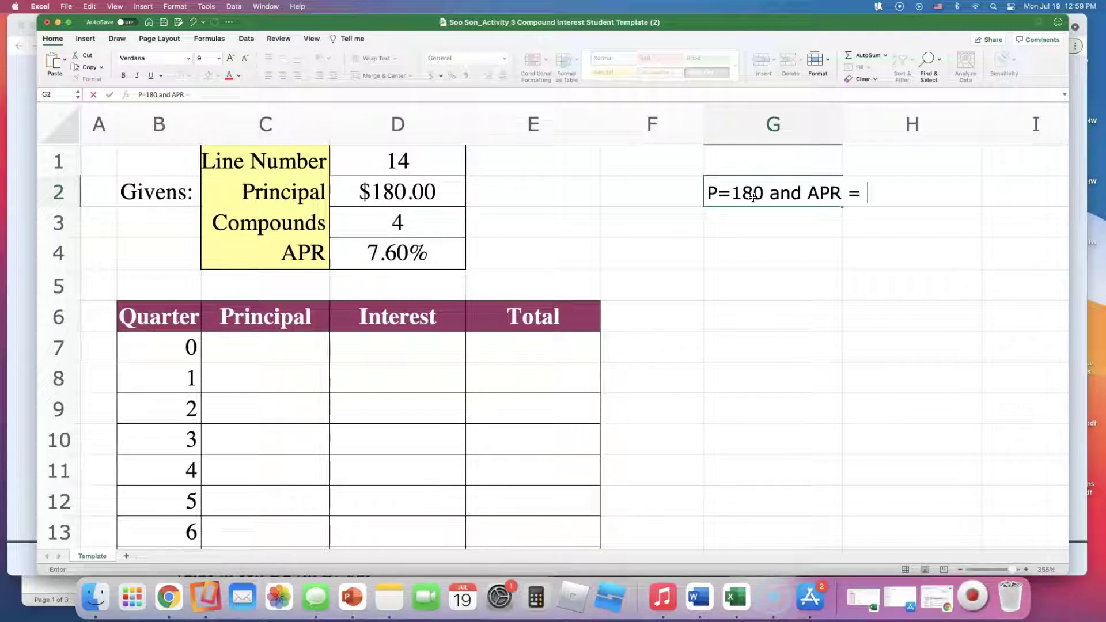
{"action": "type", "text": "%"}
{"action": "key", "text": "Return"}
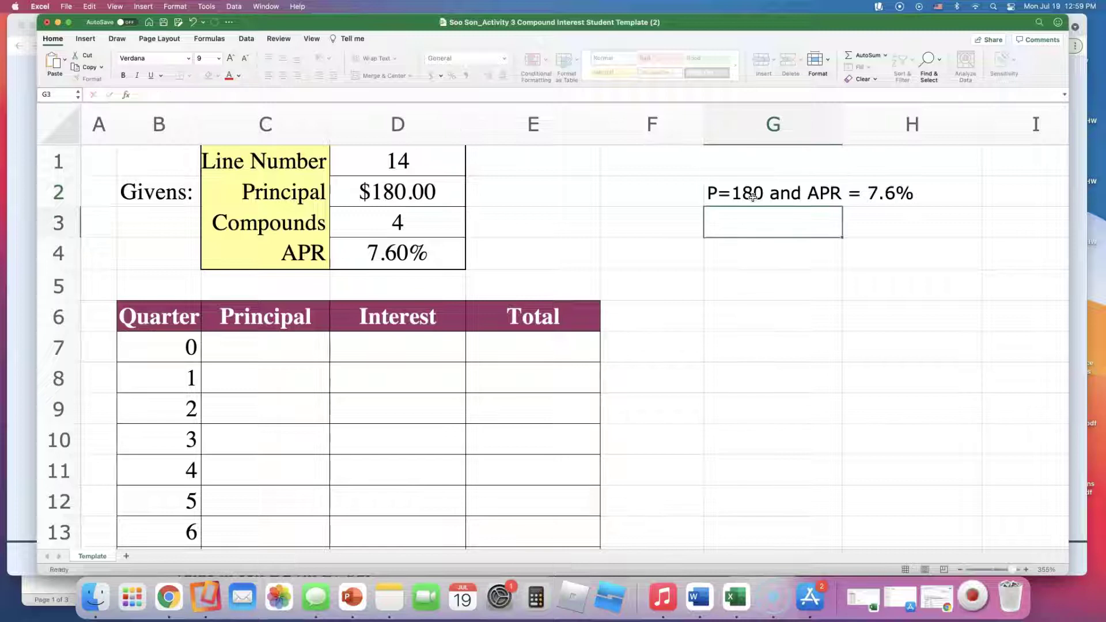
{"action": "scroll", "coordinate": [758, 190], "scroll_direction": "down", "scroll_amount": 1}
{"action": "scroll", "coordinate": [699, 230], "scroll_direction": "up", "scroll_amount": 1}
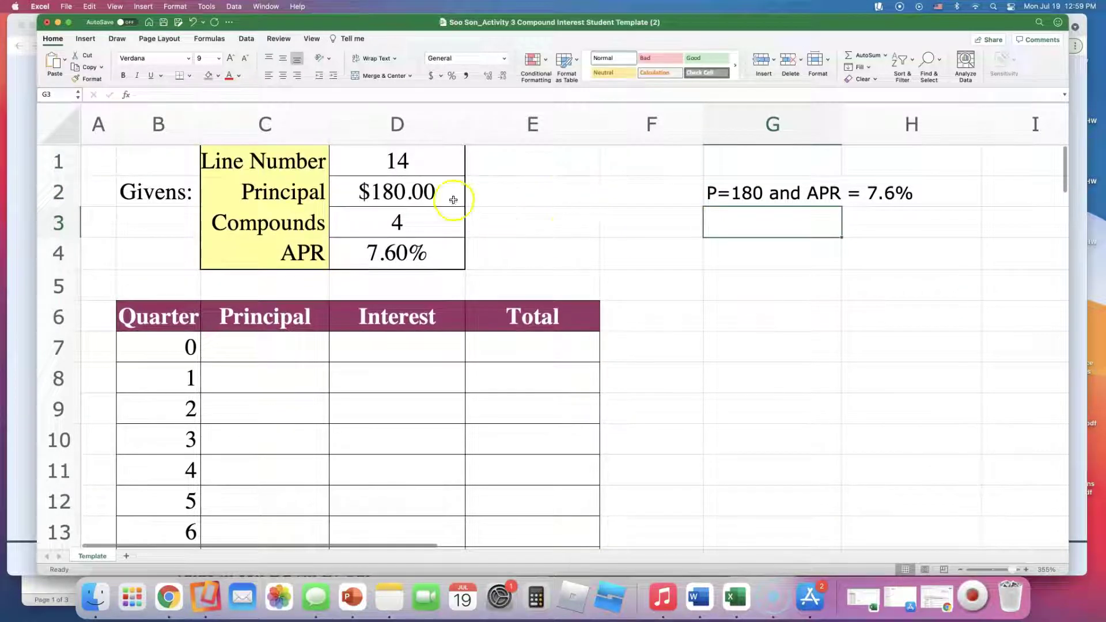
Set the Principal in D2 to 1500 and clear the APR value in D4
{"action": "left_click", "coordinate": [443, 197]}
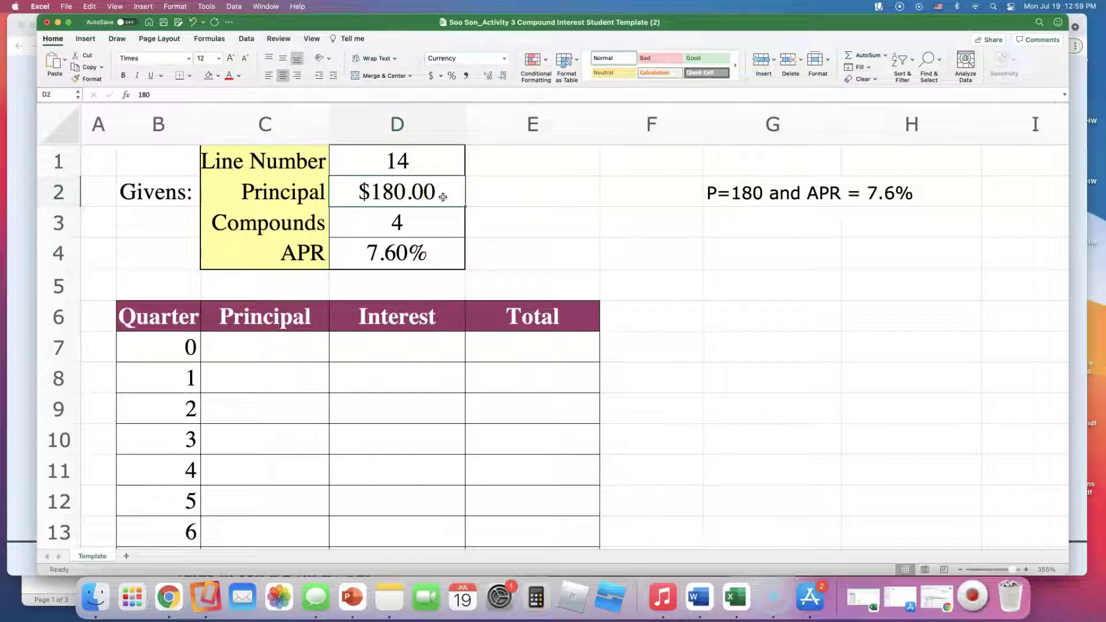
{"action": "type", "text": "1500"}
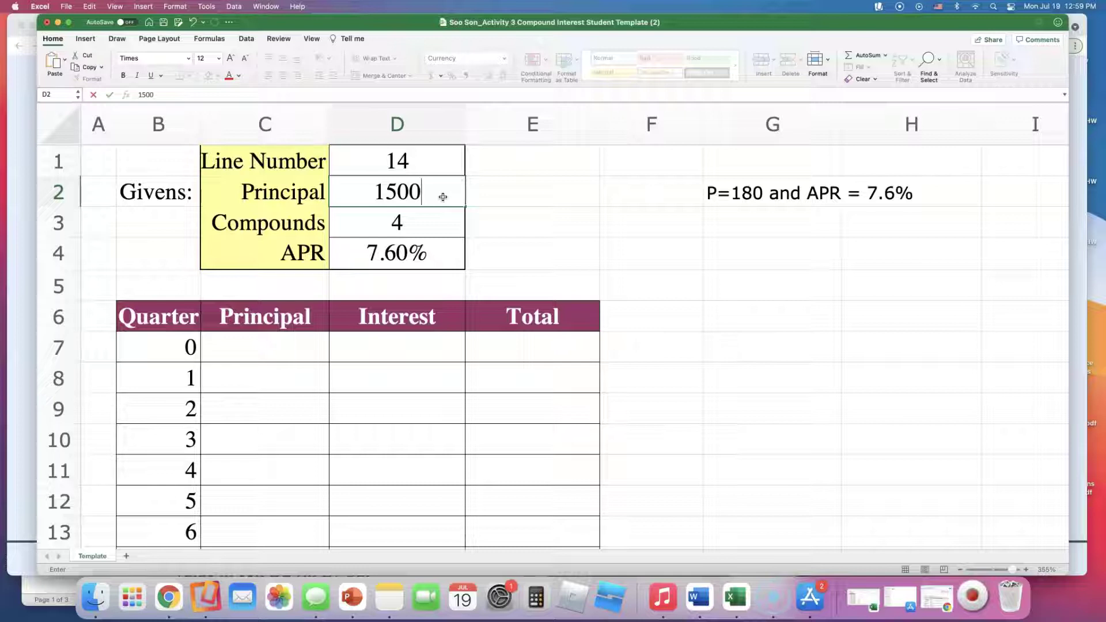
{"action": "key", "text": "Return"}
{"action": "left_click", "coordinate": [436, 252]}
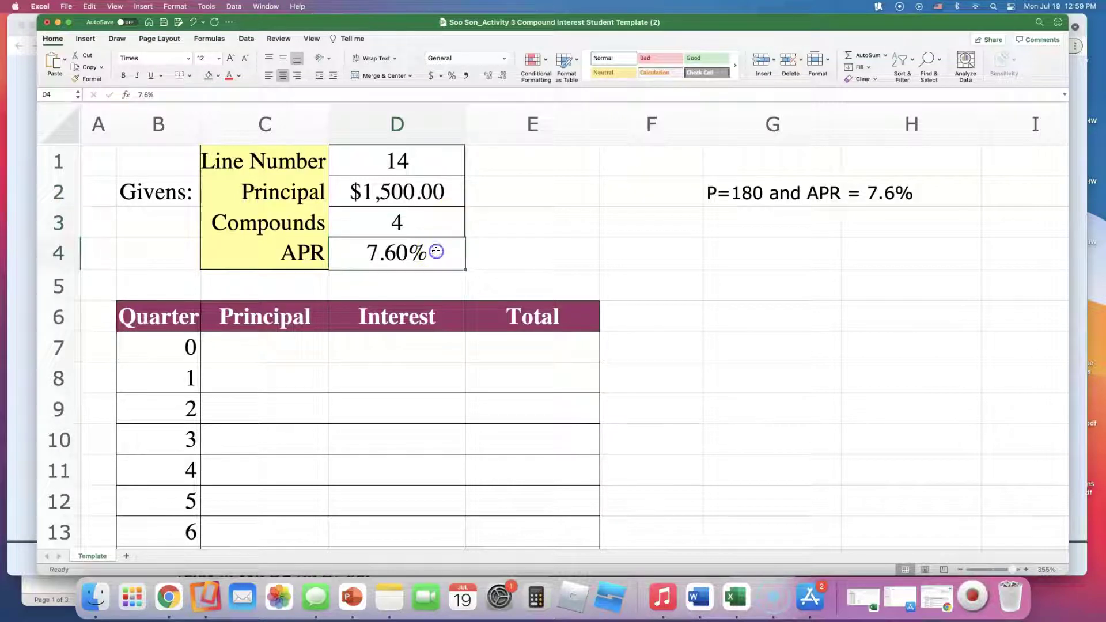
{"action": "key", "text": "Delete"}
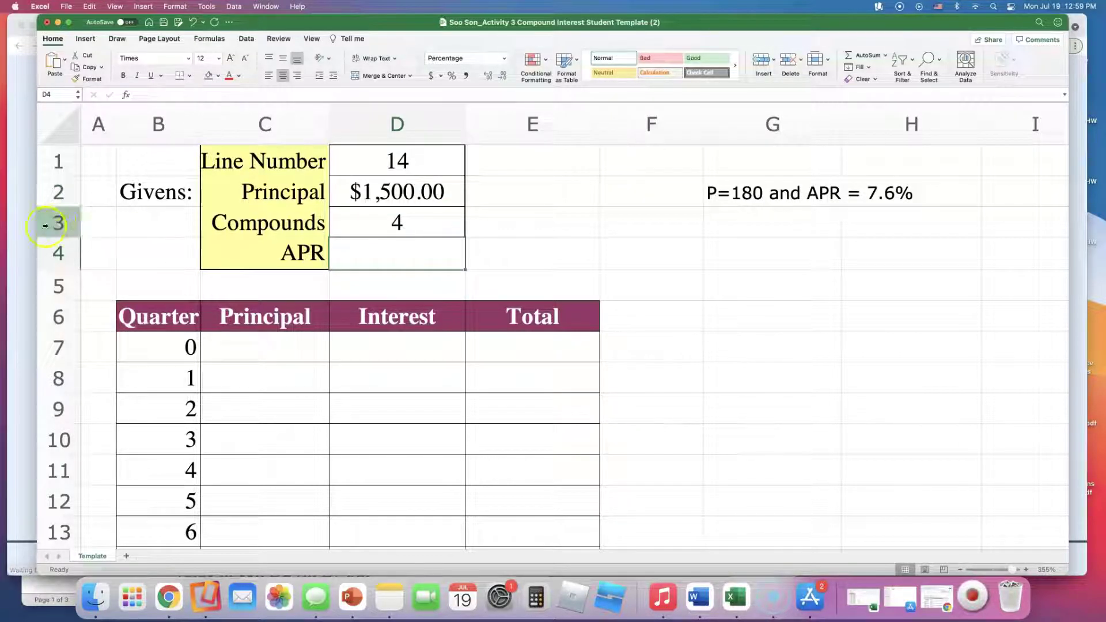
Switch to the Activity 3 directions in Word and look up the principal, compounds and APR in the prototype figure's Givens box
{"action": "key", "text": "super+Tab"}
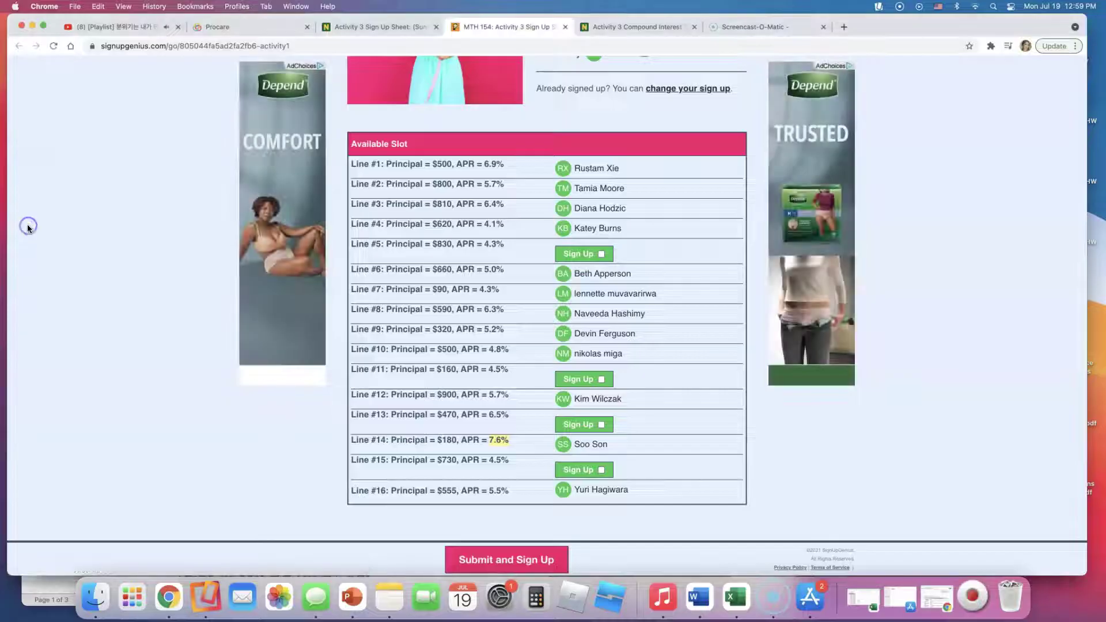
{"action": "left_click", "coordinate": [699, 600]}
{"action": "left_click", "coordinate": [457, 282]}
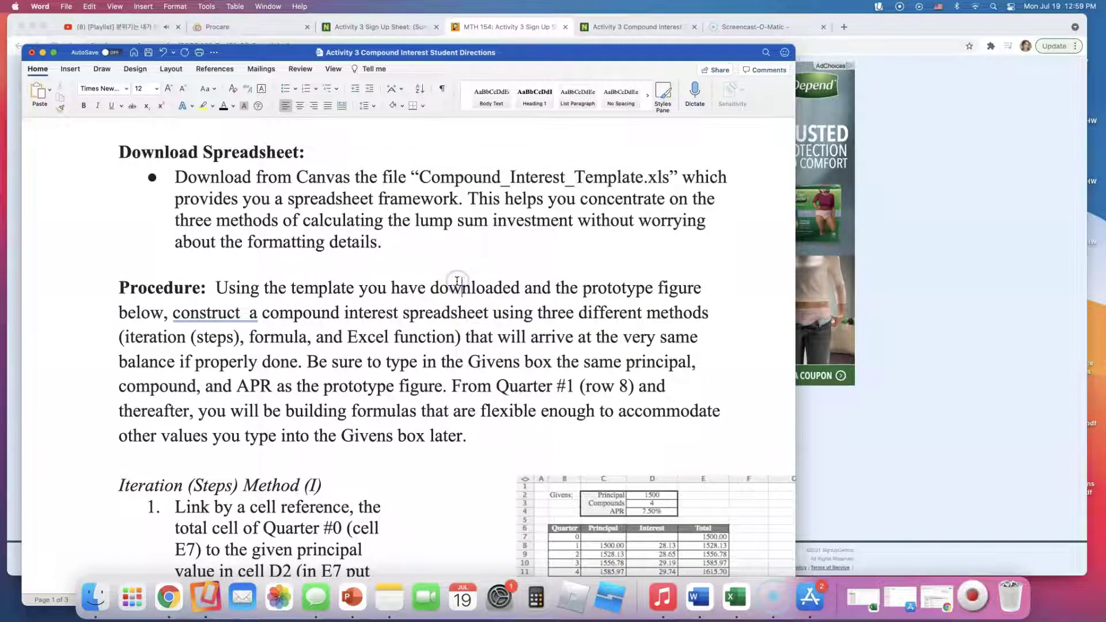
{"action": "scroll", "coordinate": [457, 280], "scroll_direction": "up", "scroll_amount": 1}
{"action": "scroll", "coordinate": [457, 280], "scroll_direction": "up", "scroll_amount": 1}
{"action": "scroll", "coordinate": [457, 281], "scroll_direction": "down", "scroll_amount": 1}
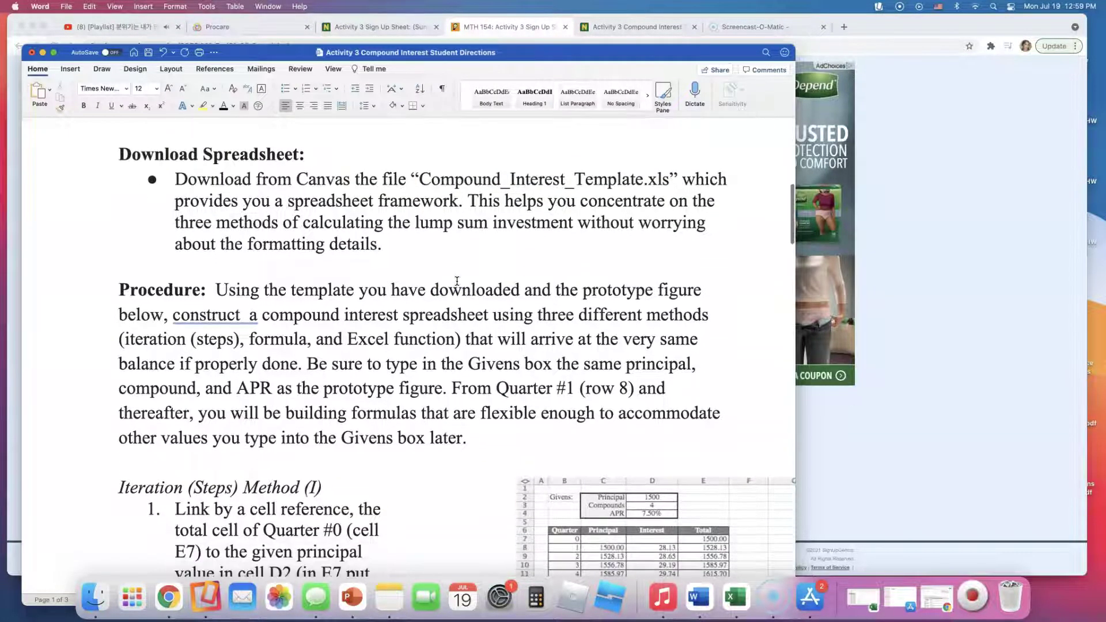
{"action": "scroll", "coordinate": [457, 282], "scroll_direction": "down", "scroll_amount": 3}
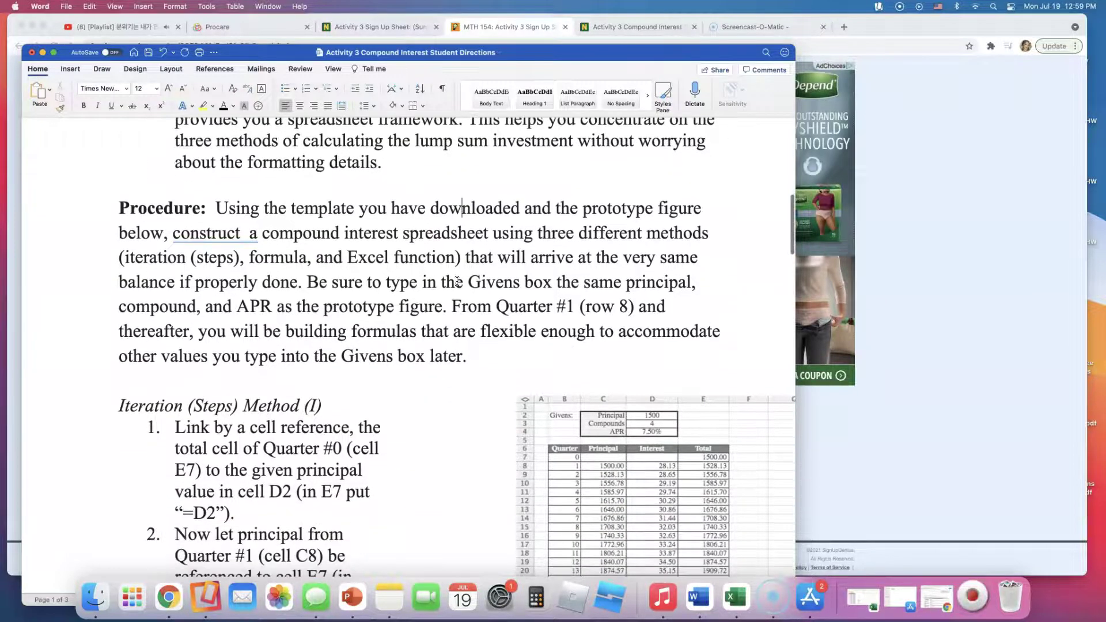
{"action": "scroll", "coordinate": [457, 282], "scroll_direction": "up", "scroll_amount": 3}
{"action": "scroll", "coordinate": [457, 281], "scroll_direction": "down", "scroll_amount": 8}
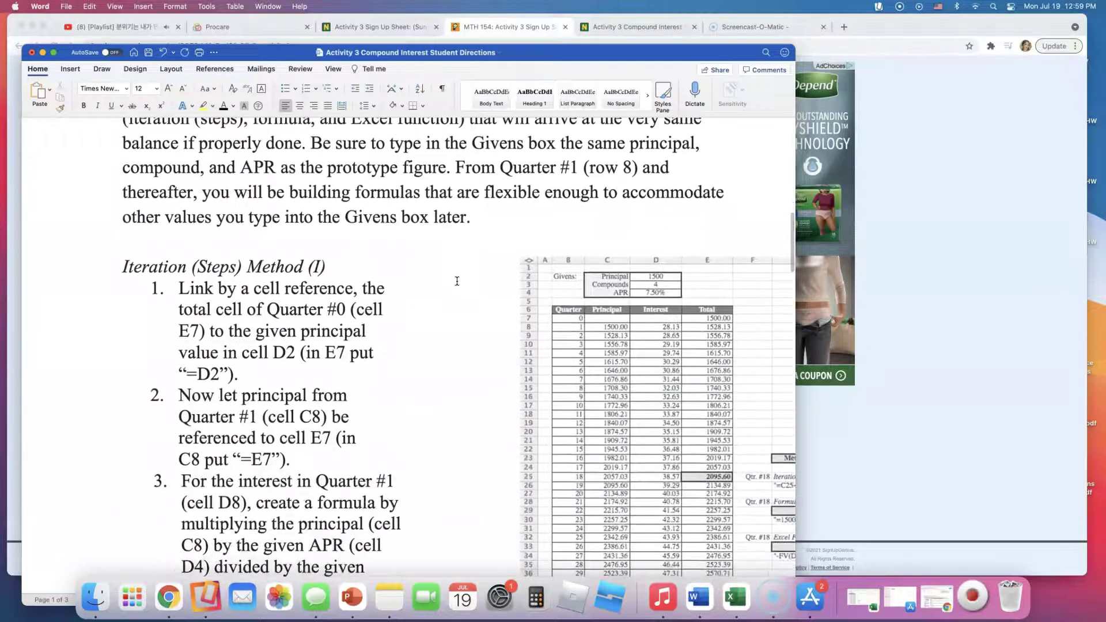
{"action": "scroll", "coordinate": [457, 280], "scroll_direction": "right", "scroll_amount": 2}
{"action": "scroll", "coordinate": [457, 281], "scroll_direction": "down", "scroll_amount": 3}
{"action": "left_click", "coordinate": [703, 199]}
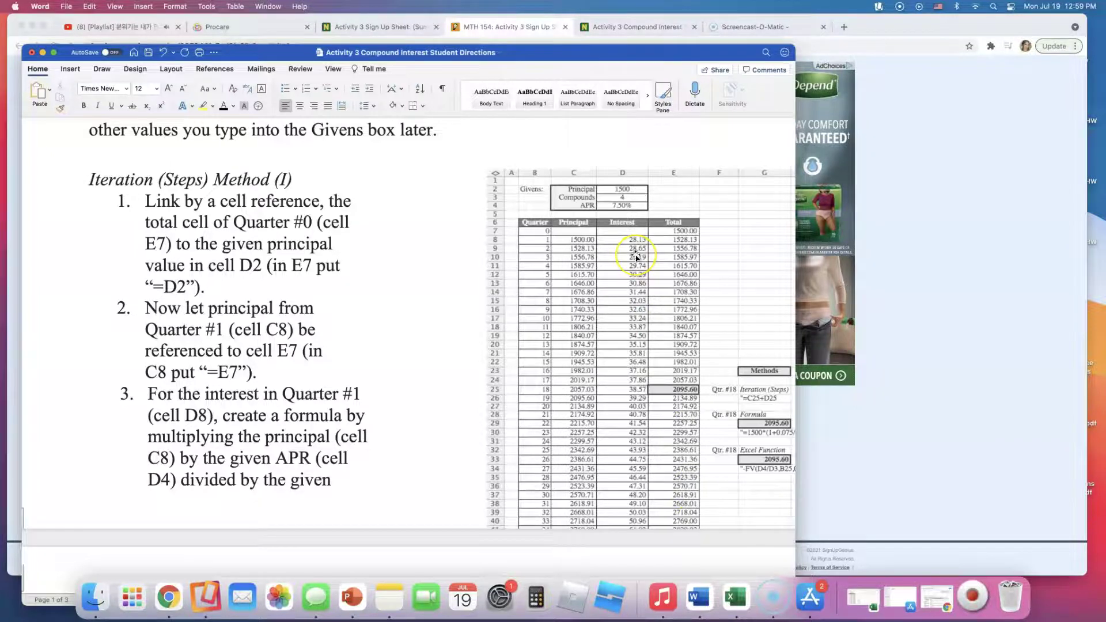
{"action": "scroll", "coordinate": [636, 257], "scroll_direction": "up", "scroll_amount": 5}
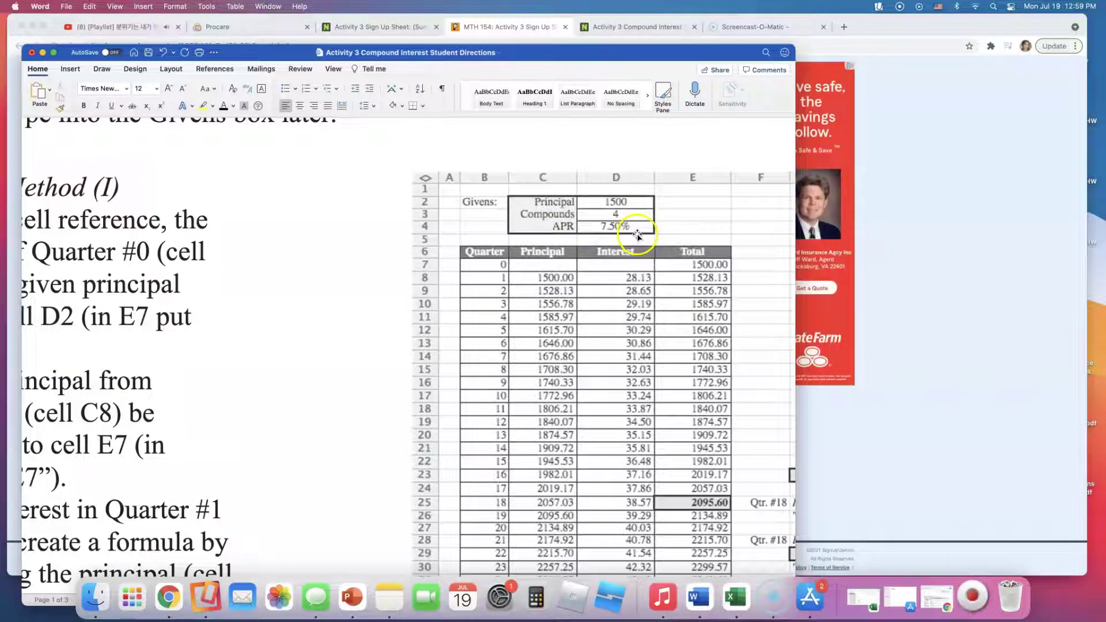
Return to Excel, enter 7.5% as the APR in D4 and save the workbook
{"action": "left_click", "coordinate": [732, 604]}
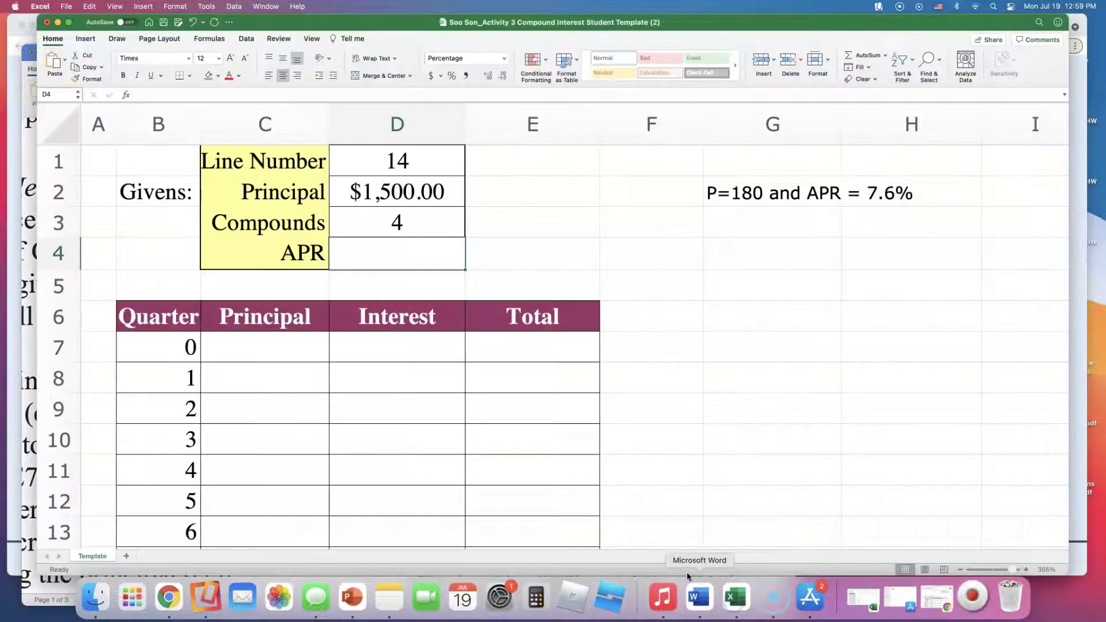
{"action": "type", "text": "7.5"}
{"action": "left_click", "coordinate": [511, 251]}
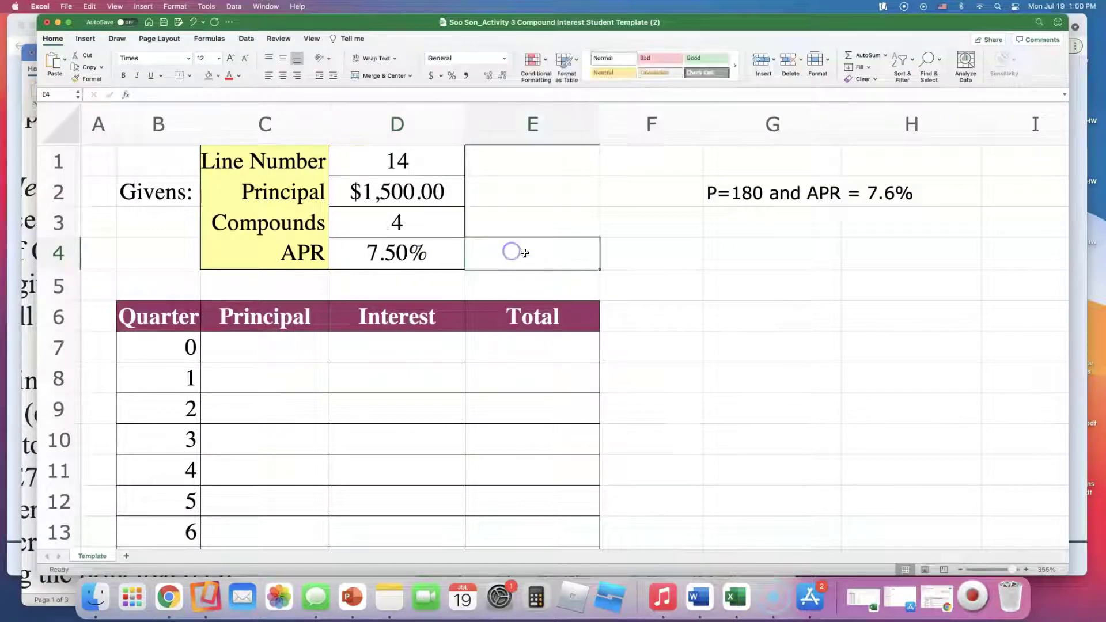
{"action": "left_click", "coordinate": [752, 194]}
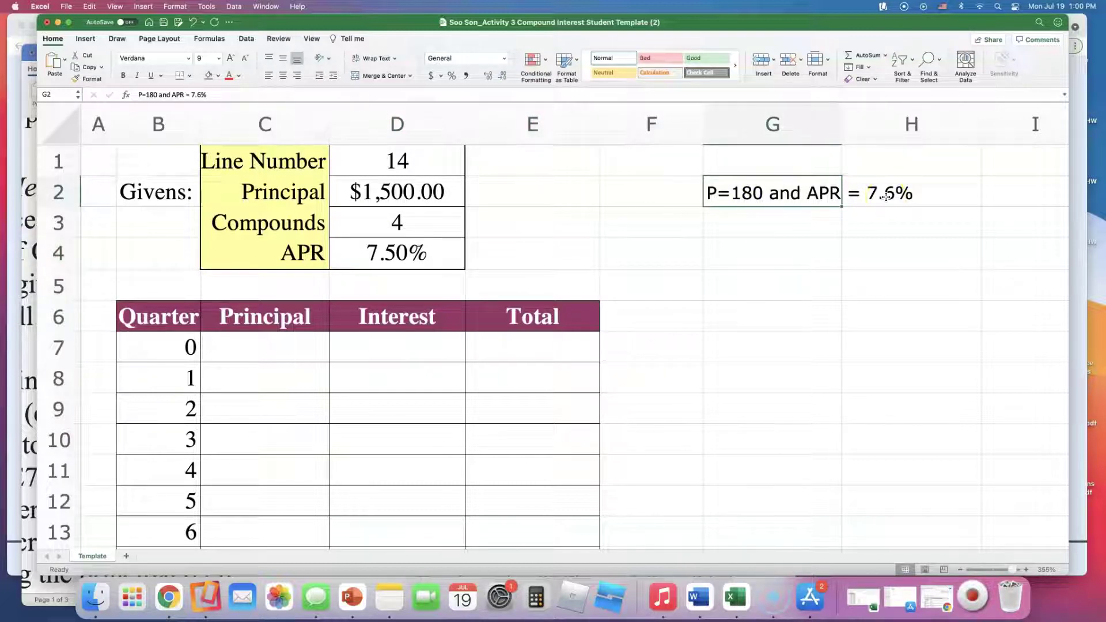
{"action": "left_click", "coordinate": [734, 254]}
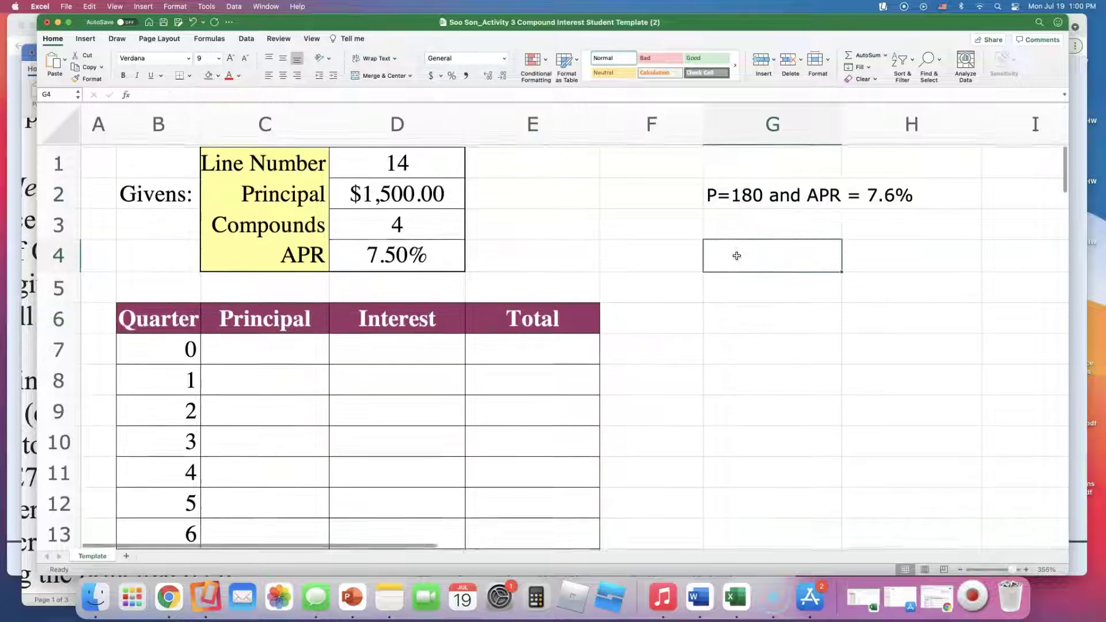
{"action": "left_click", "coordinate": [164, 23]}
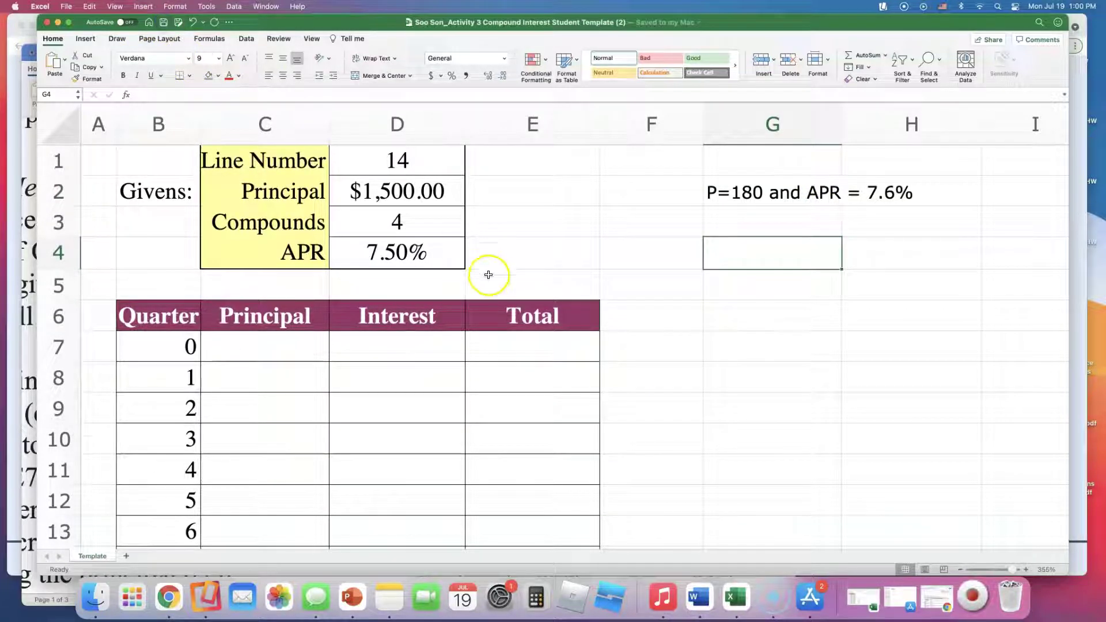
Go back to the Word directions, zoom the document out and strike through the bullet under Download Spreadsheet
{"action": "left_click", "coordinate": [27, 249]}
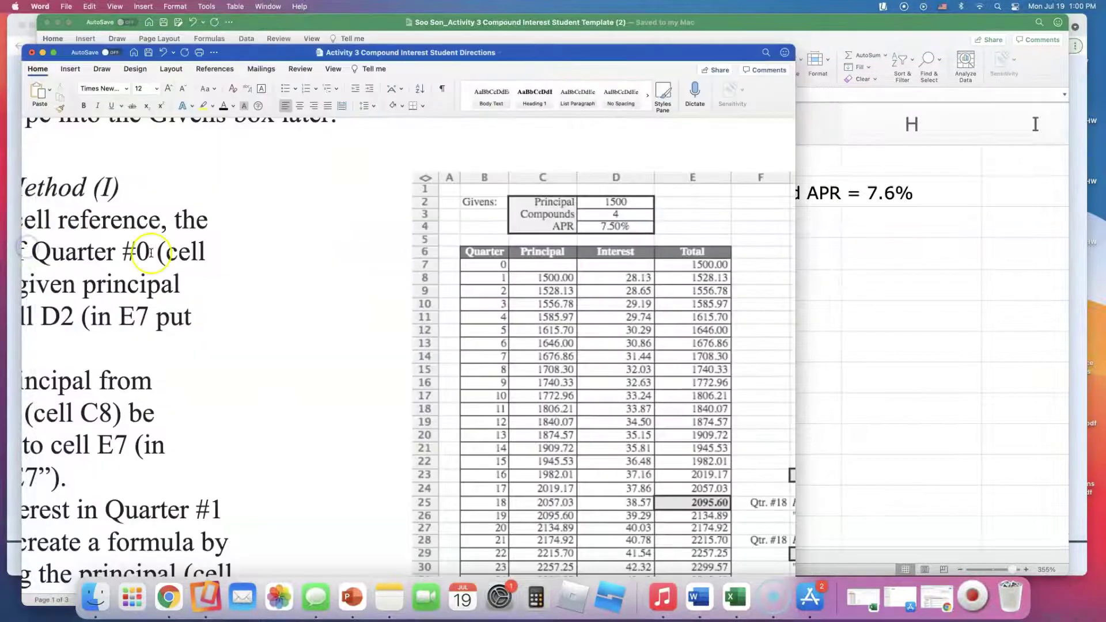
{"action": "scroll", "coordinate": [151, 254], "scroll_direction": "up", "scroll_amount": 10}
{"action": "scroll", "coordinate": [151, 253], "scroll_direction": "left", "scroll_amount": 3}
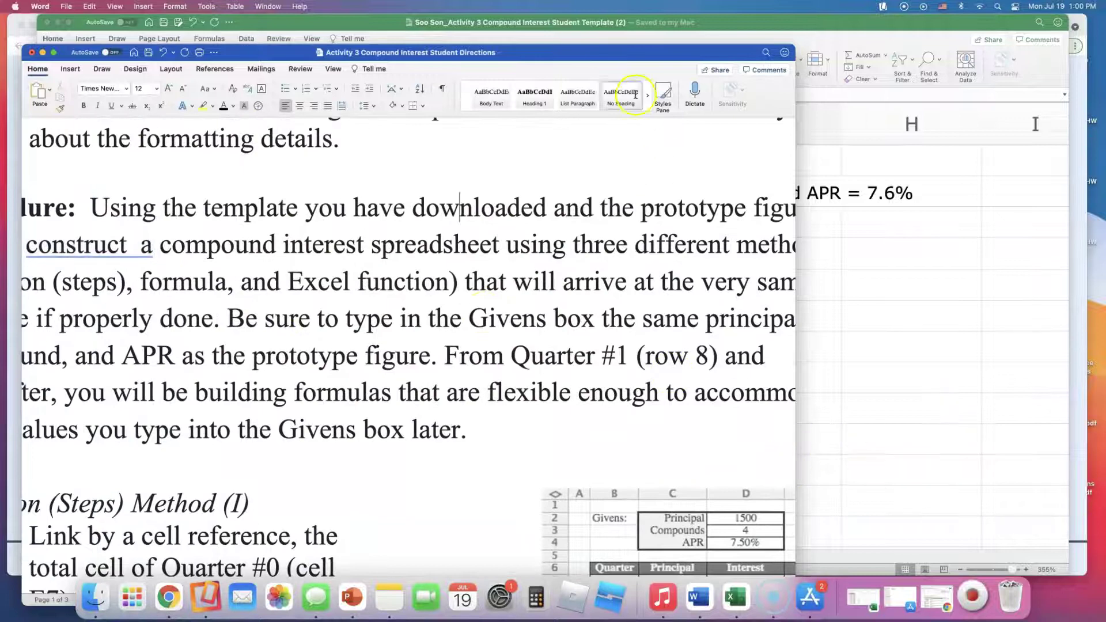
{"action": "left_click_drag", "start_coordinate": [639, 52], "coordinate": [647, 10]}
{"action": "left_click", "coordinate": [739, 569]}
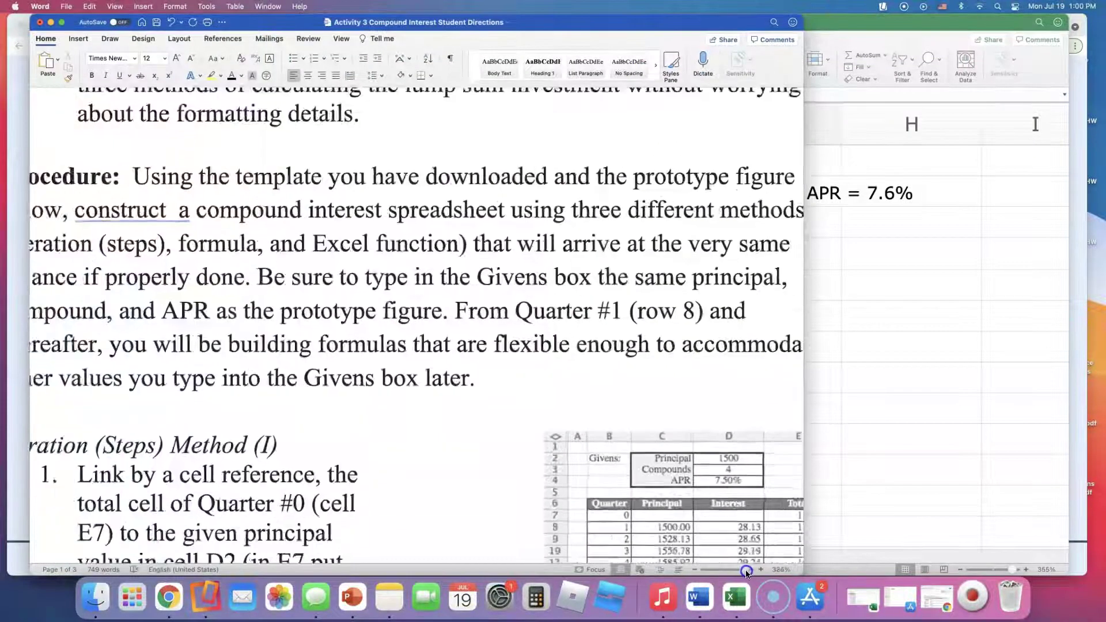
{"action": "scroll", "coordinate": [479, 363], "scroll_direction": "up", "scroll_amount": 5}
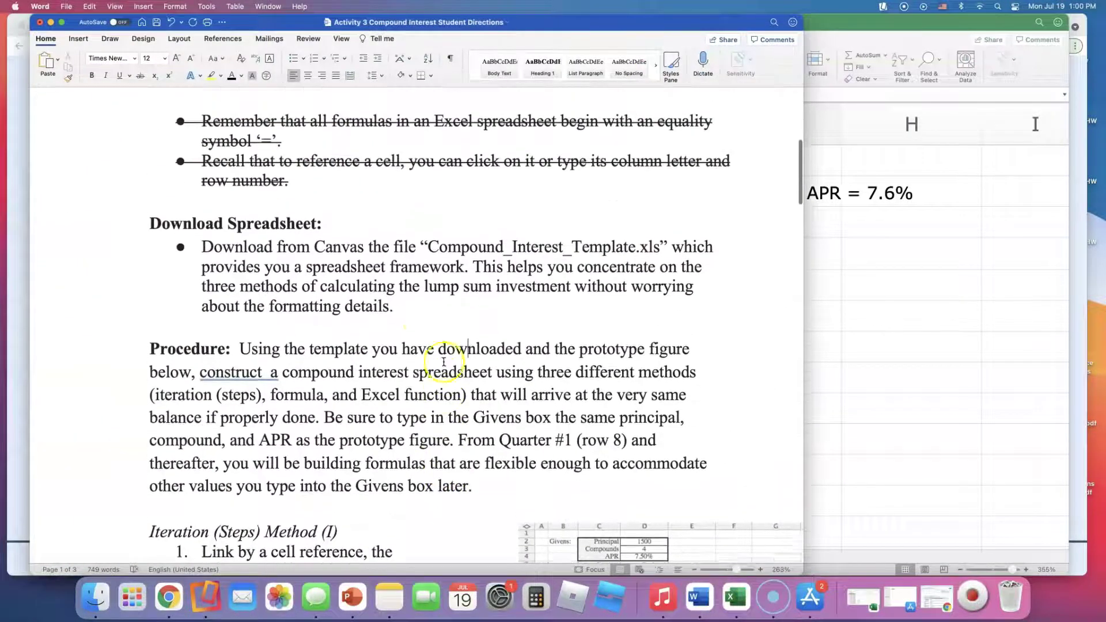
{"action": "left_click_drag", "start_coordinate": [403, 363], "coordinate": [201, 310]}
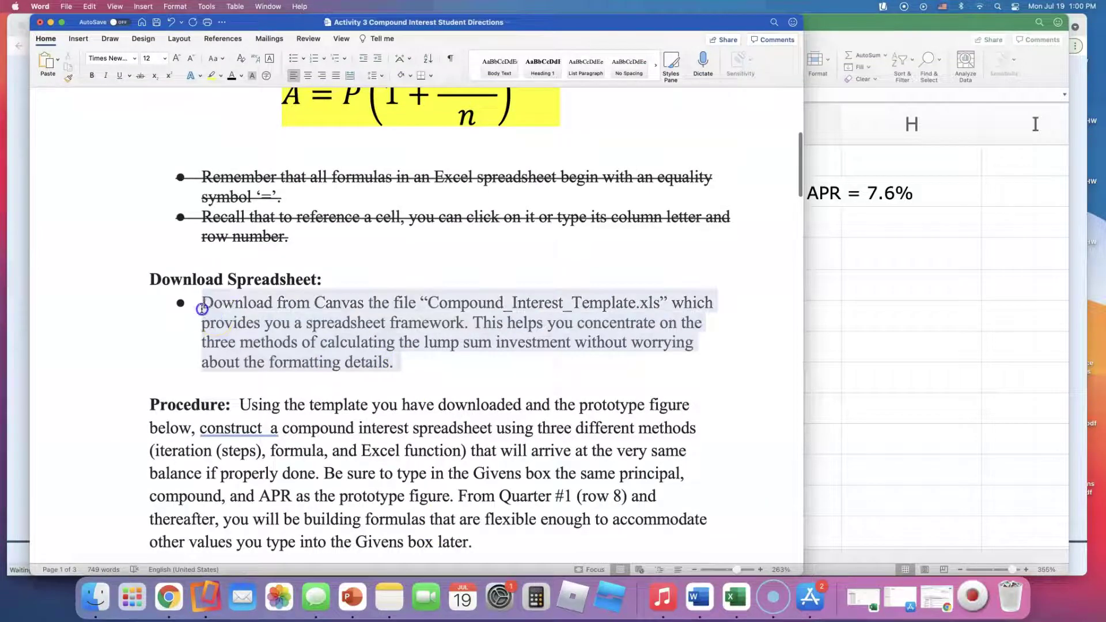
{"action": "left_click", "coordinate": [140, 75]}
Accept the grammar correction that removes the extra space between "construct" and "a" in the Procedure paragraph
{"action": "scroll", "coordinate": [454, 320], "scroll_direction": "up", "scroll_amount": 1}
{"action": "scroll", "coordinate": [454, 320], "scroll_direction": "up", "scroll_amount": 10}
{"action": "scroll", "coordinate": [454, 320], "scroll_direction": "down", "scroll_amount": 20}
{"action": "scroll", "coordinate": [454, 320], "scroll_direction": "down", "scroll_amount": 3}
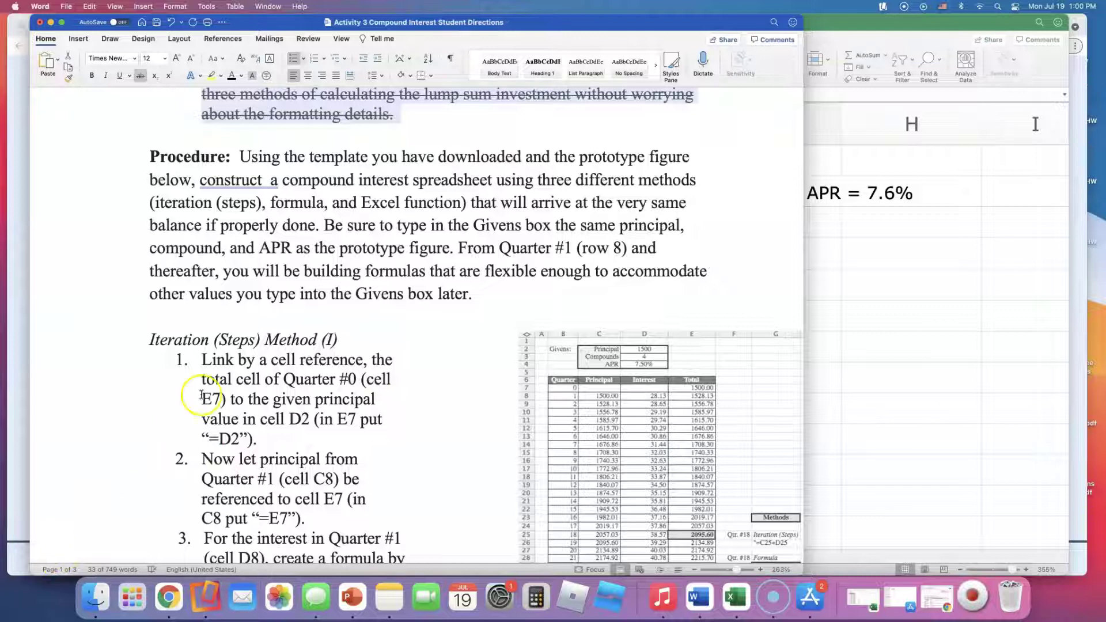
{"action": "left_click_drag", "start_coordinate": [240, 156], "coordinate": [222, 179]}
{"action": "left_click", "coordinate": [589, 431]}
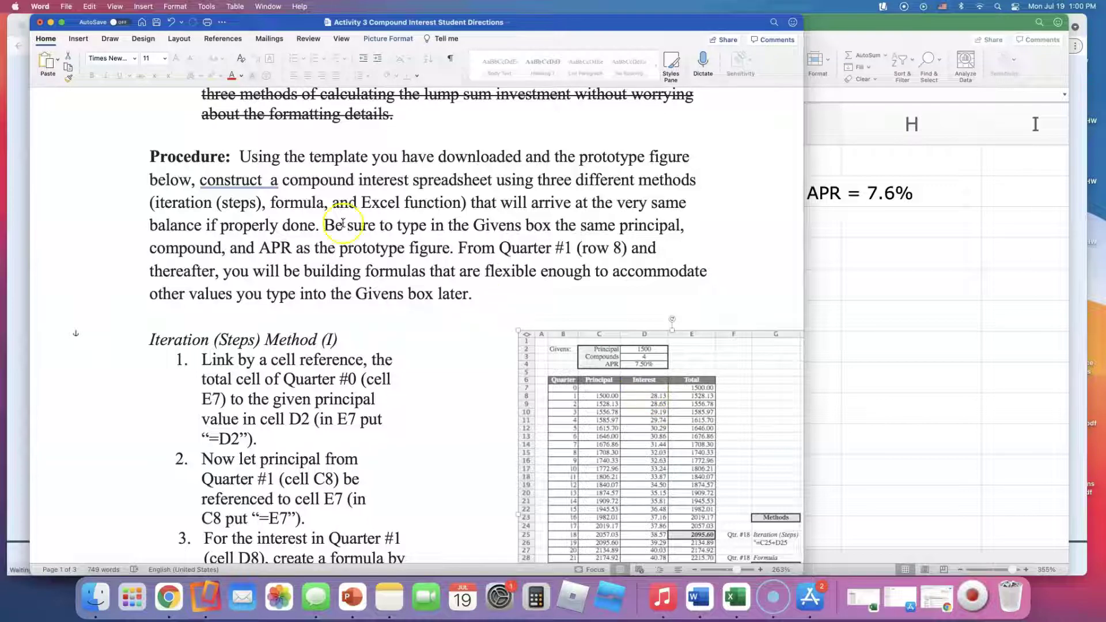
{"action": "right_click", "coordinate": [269, 181]}
{"action": "left_click", "coordinate": [230, 206]}
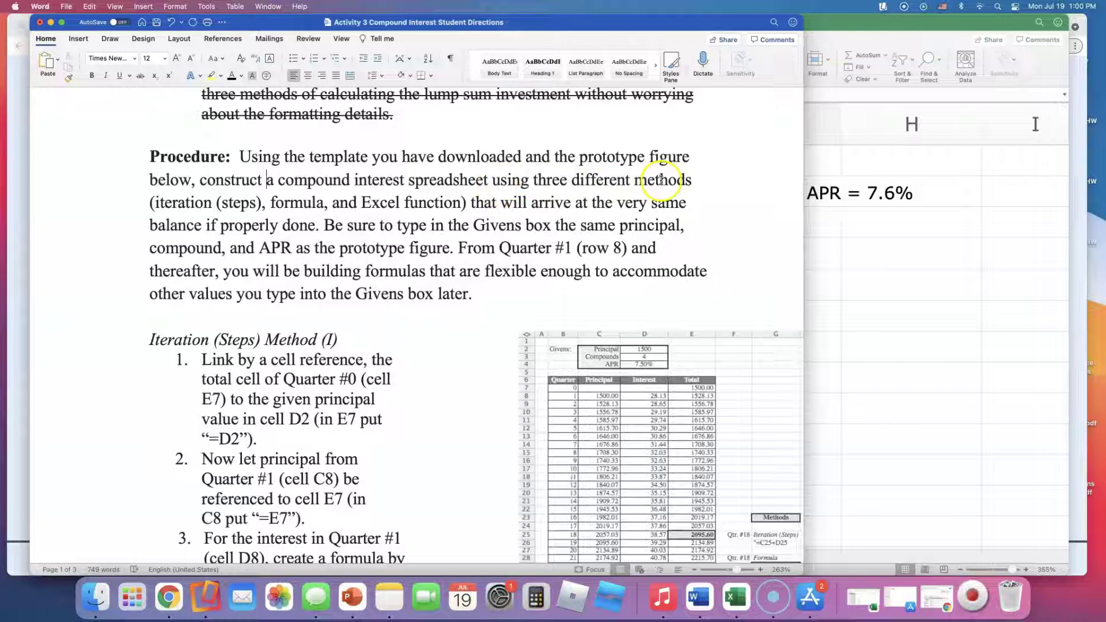
Review the iteration, formula and Excel function methods named in the Procedure paragraph against the prototype figure and the compound interest equation
{"action": "left_click_drag", "start_coordinate": [154, 202], "coordinate": [238, 201]}
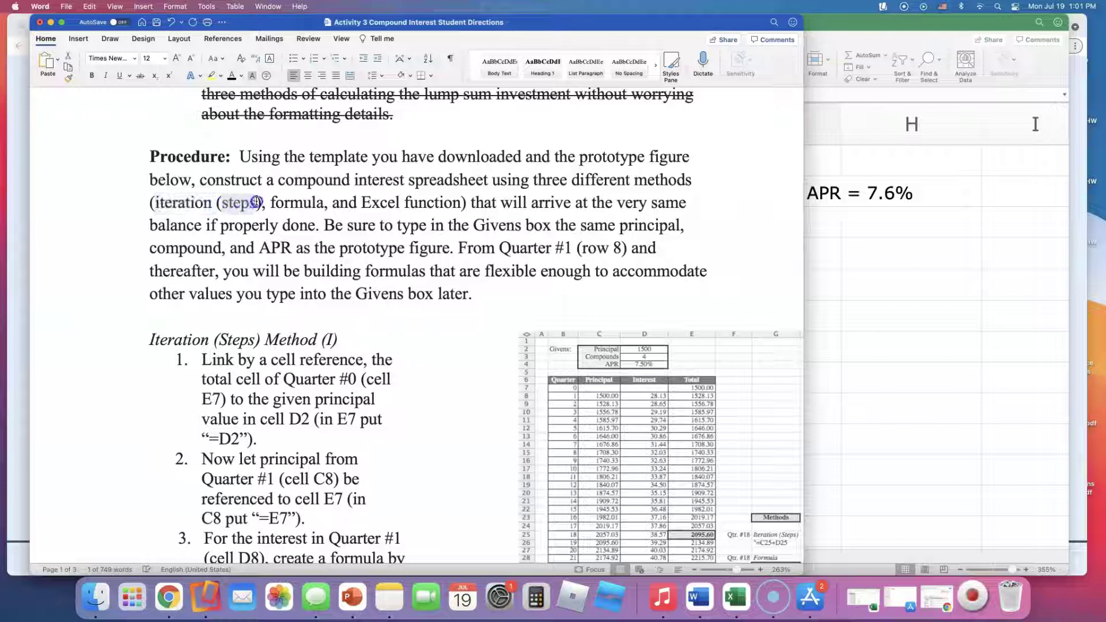
{"action": "scroll", "coordinate": [573, 357], "scroll_direction": "down", "scroll_amount": 2}
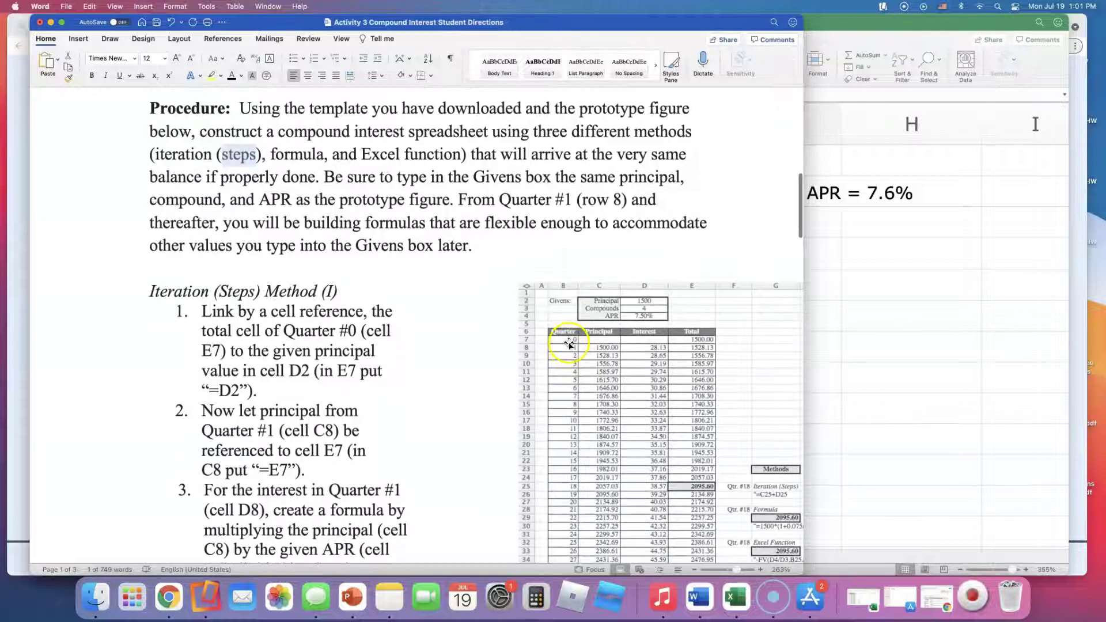
{"action": "scroll", "coordinate": [569, 344], "scroll_direction": "down", "scroll_amount": 4}
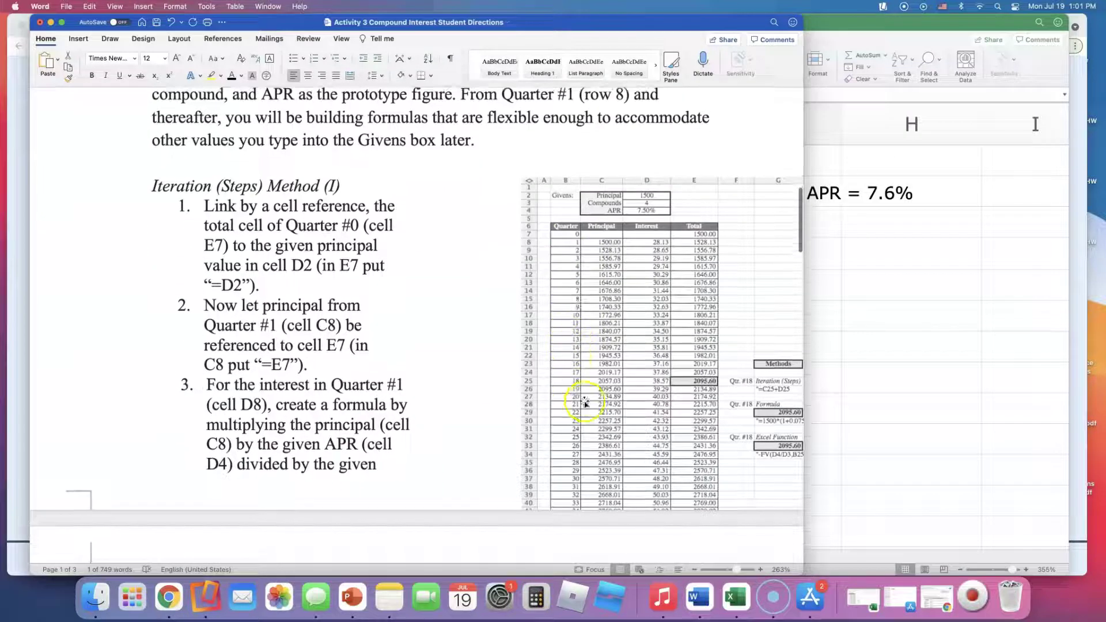
{"action": "scroll", "coordinate": [645, 496], "scroll_direction": "up", "scroll_amount": 6}
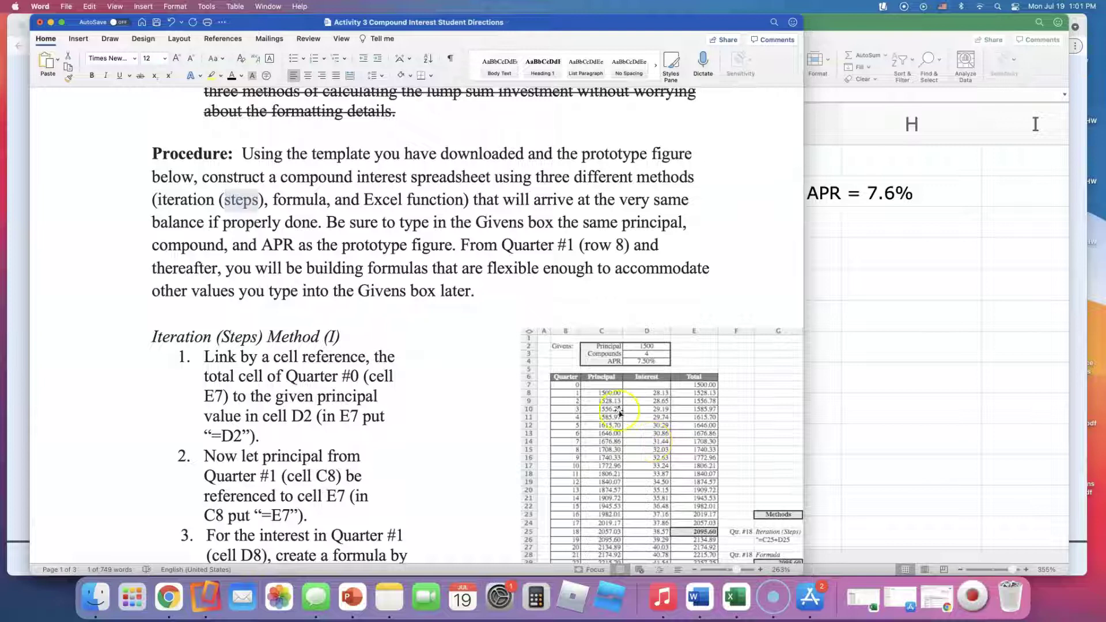
{"action": "double_click", "coordinate": [317, 201]}
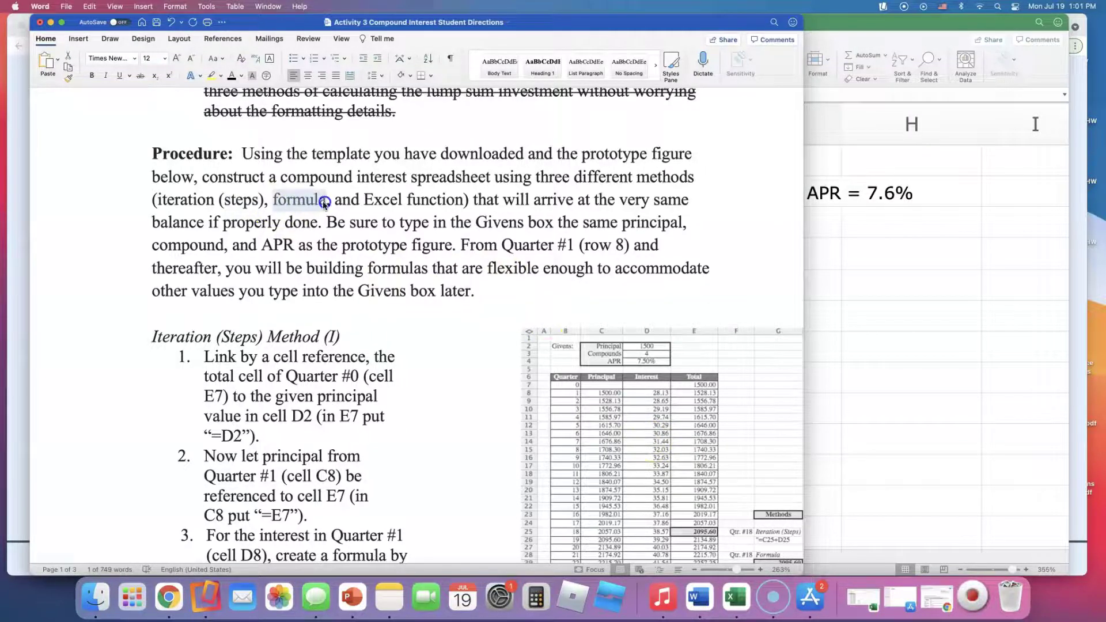
{"action": "scroll", "coordinate": [435, 279], "scroll_direction": "up", "scroll_amount": 12}
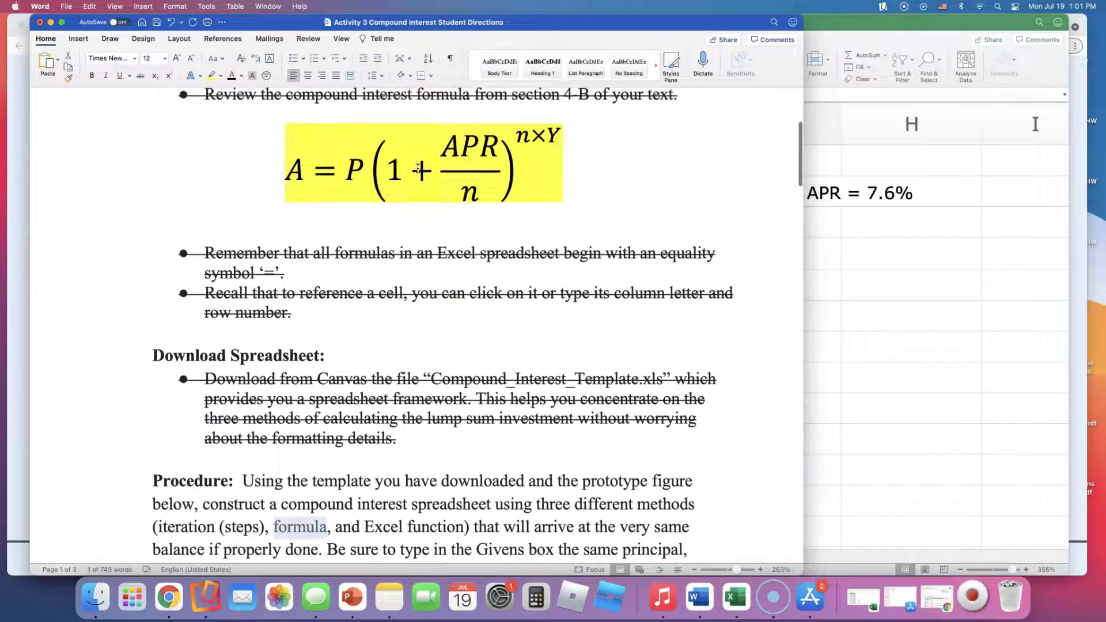
{"action": "left_click", "coordinate": [418, 169]}
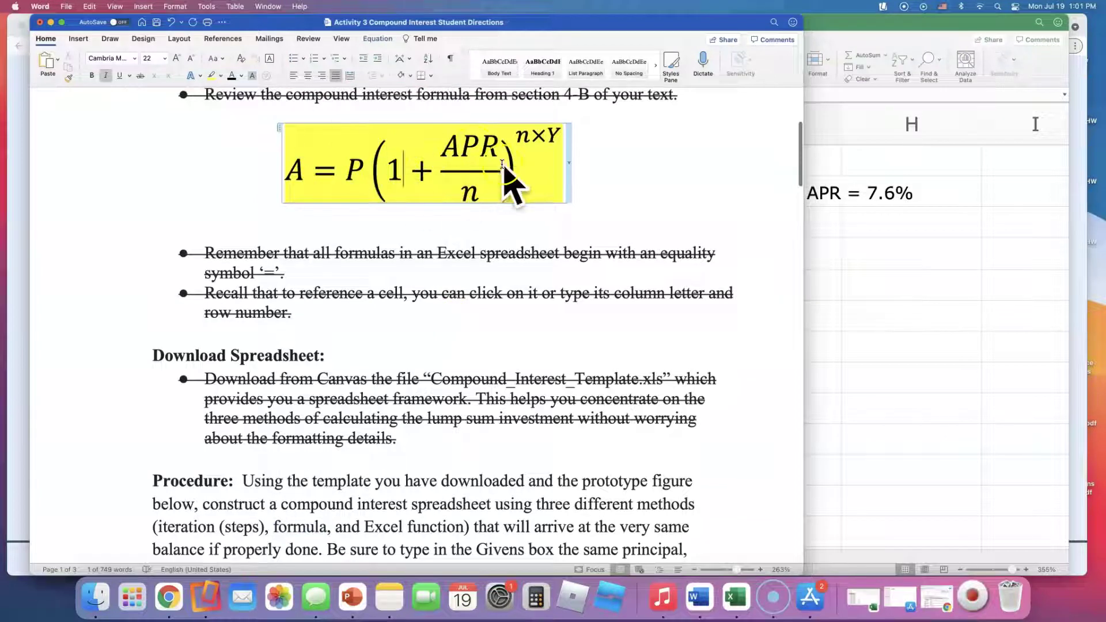
{"action": "scroll", "coordinate": [493, 291], "scroll_direction": "down", "scroll_amount": 4}
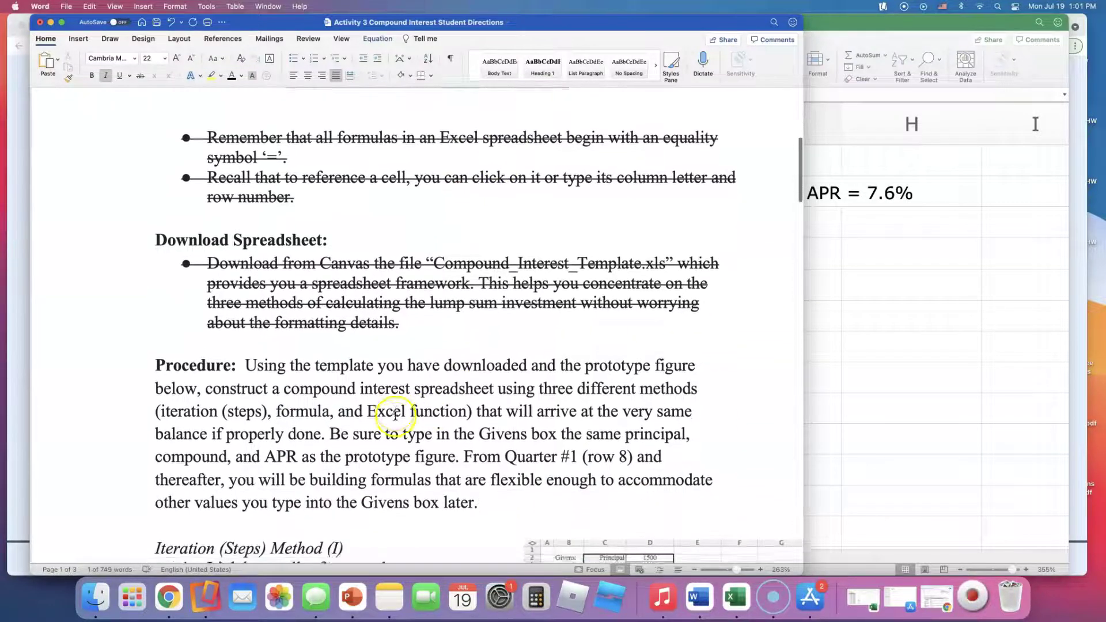
{"action": "scroll", "coordinate": [396, 415], "scroll_direction": "down", "scroll_amount": 1}
{"action": "left_click_drag", "start_coordinate": [368, 394], "coordinate": [462, 388]}
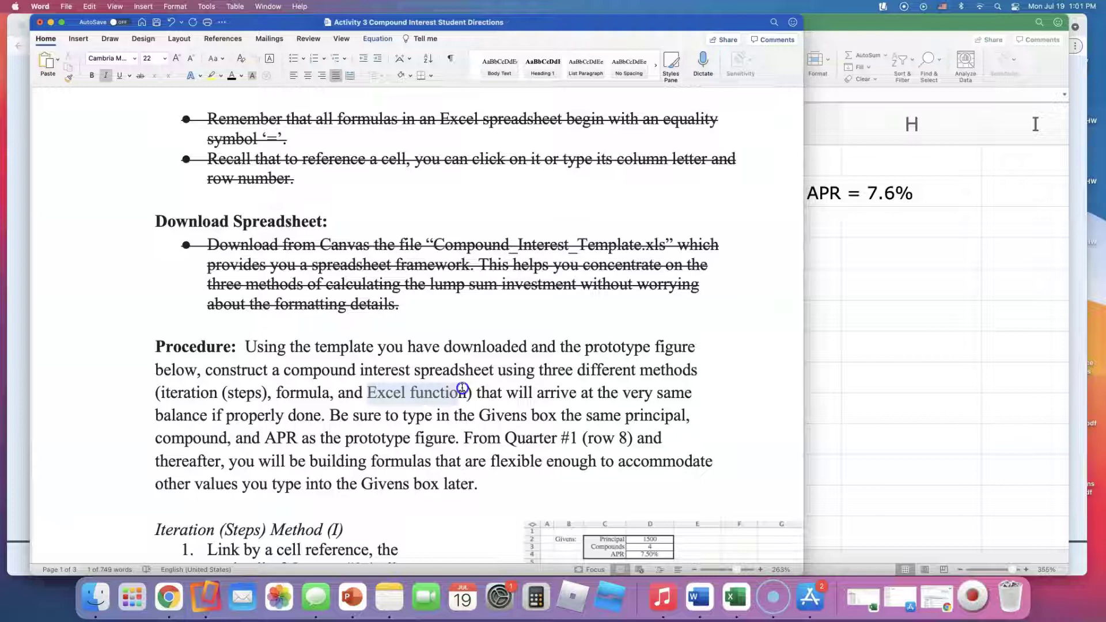
Strike through the Procedure text from its heading through "(iteration (steps), formula, and Excel function)"
{"action": "scroll", "coordinate": [465, 387], "scroll_direction": "down", "scroll_amount": 2}
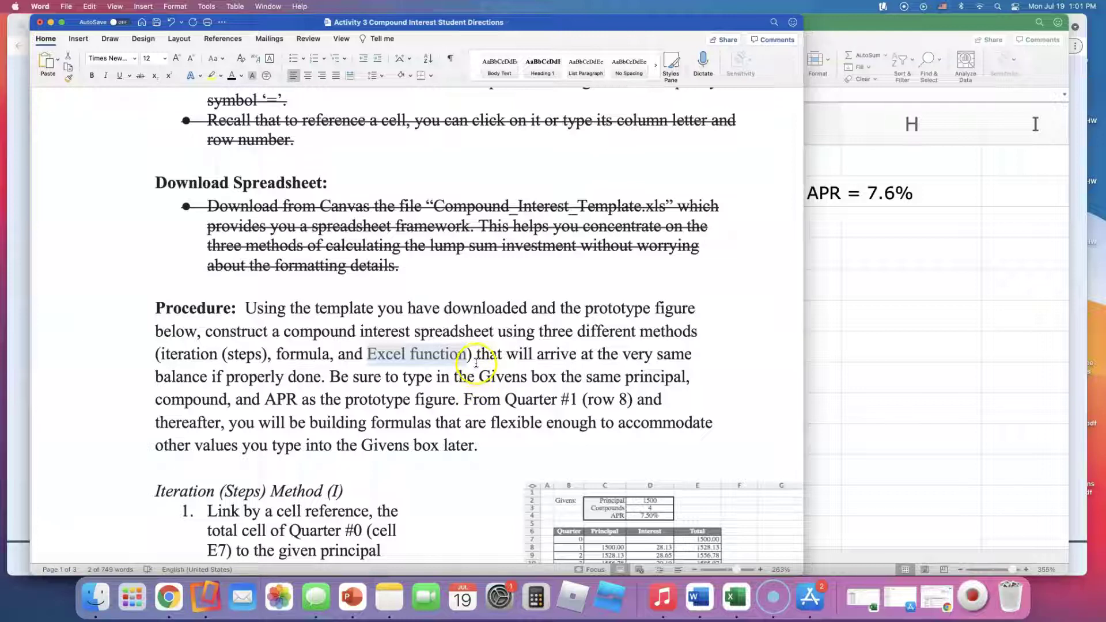
{"action": "left_click_drag", "start_coordinate": [475, 359], "coordinate": [149, 311]}
{"action": "left_click", "coordinate": [140, 76]}
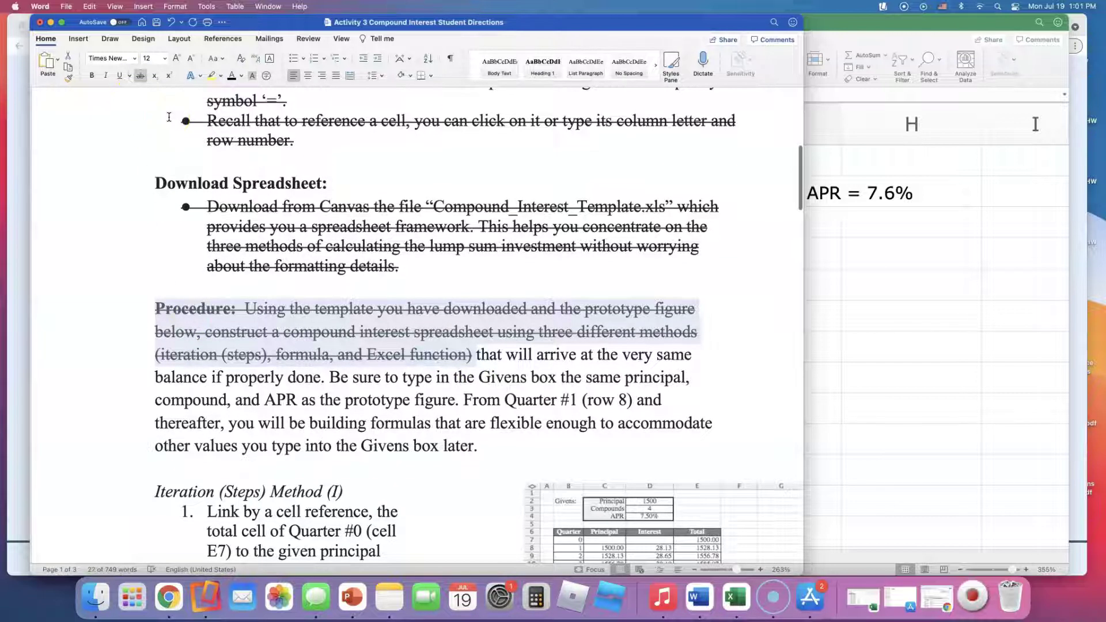
Strike through "that will arrive at the very same balance if properly done." in the Procedure paragraph
{"action": "scroll", "coordinate": [453, 314], "scroll_direction": "down", "scroll_amount": 1}
{"action": "left_click_drag", "start_coordinate": [472, 338], "coordinate": [295, 354]}
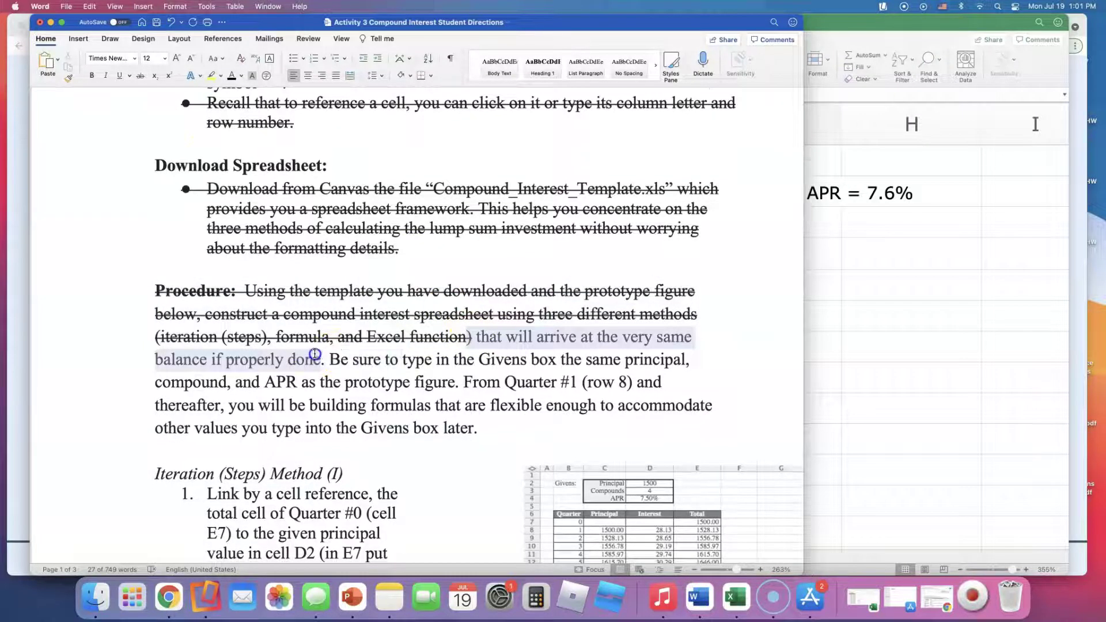
{"action": "scroll", "coordinate": [329, 356], "scroll_direction": "up", "scroll_amount": 1}
{"action": "left_click", "coordinate": [143, 76]}
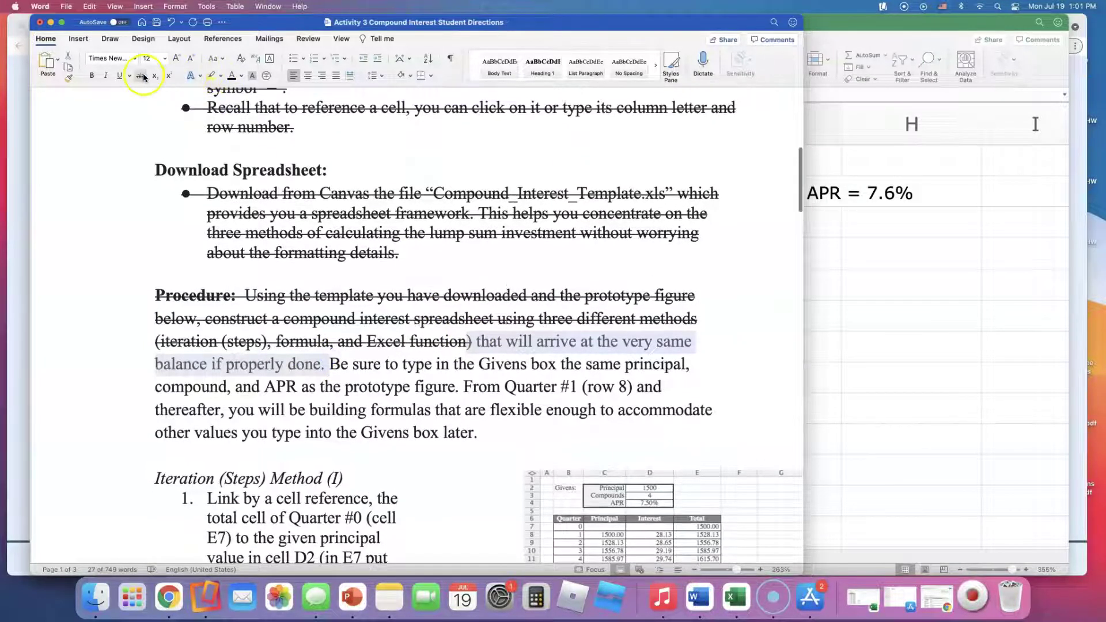
{"action": "left_click", "coordinate": [383, 376]}
Select the Procedure sentence about typing the same principal, compound, and APR as the prototype figure in the Givens box
{"action": "scroll", "coordinate": [383, 376], "scroll_direction": "down", "scroll_amount": 4}
{"action": "scroll", "coordinate": [383, 376], "scroll_direction": "down", "scroll_amount": 2}
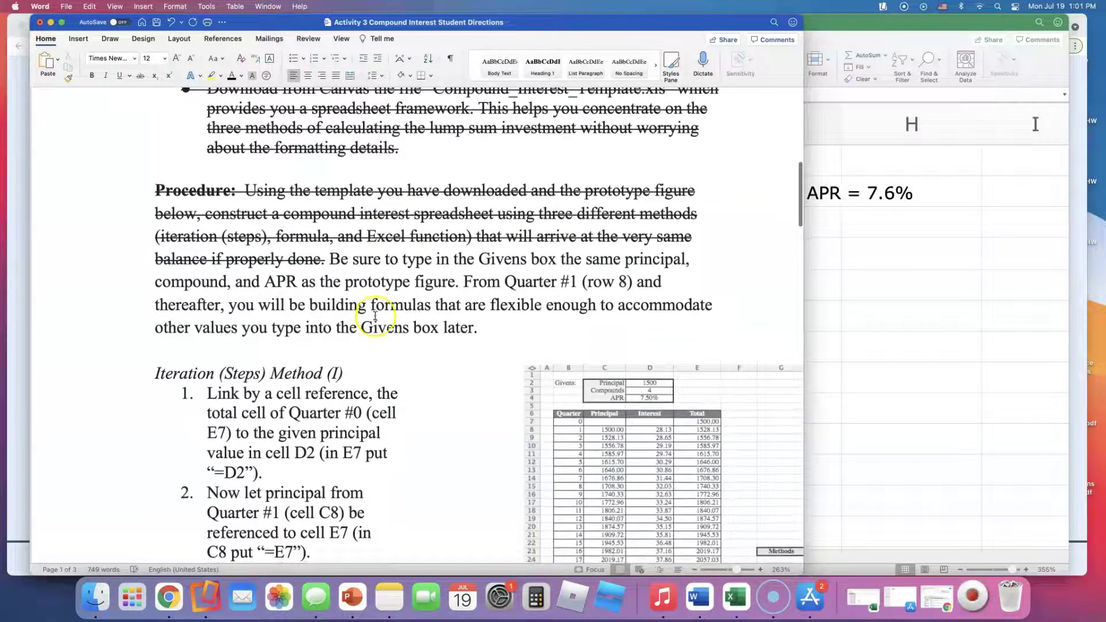
{"action": "left_click", "coordinate": [333, 260]}
{"action": "left_click_drag", "start_coordinate": [332, 260], "coordinate": [460, 283]}
{"action": "scroll", "coordinate": [456, 288], "scroll_direction": "down", "scroll_amount": 1}
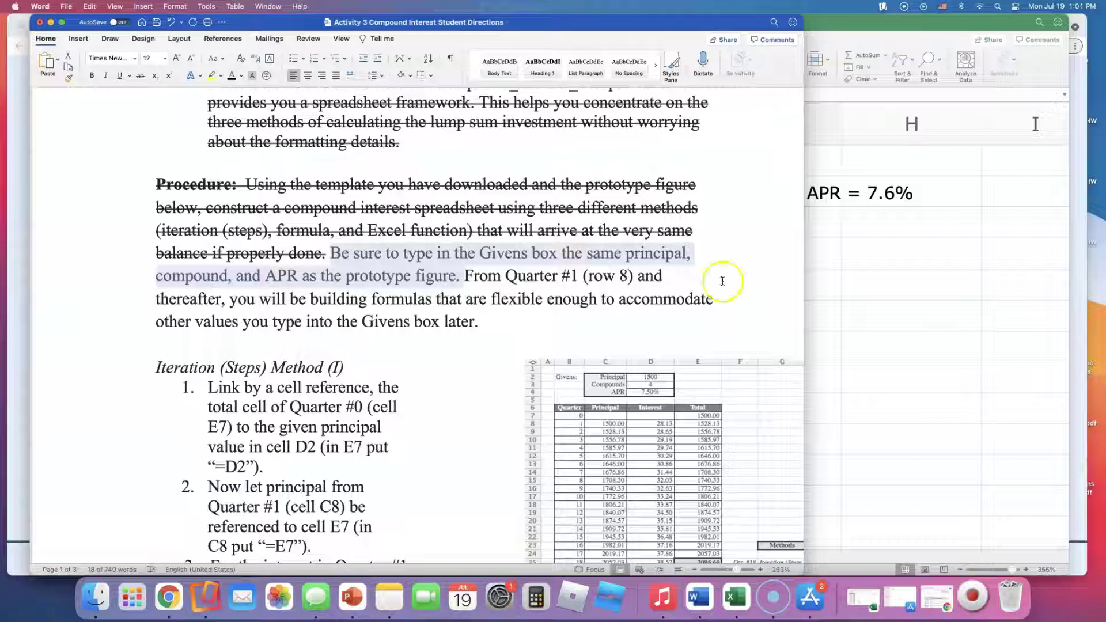
Switch to the Excel template and check the line number, principal, compounds and APR cells in the Givens box
{"action": "left_click", "coordinate": [925, 293]}
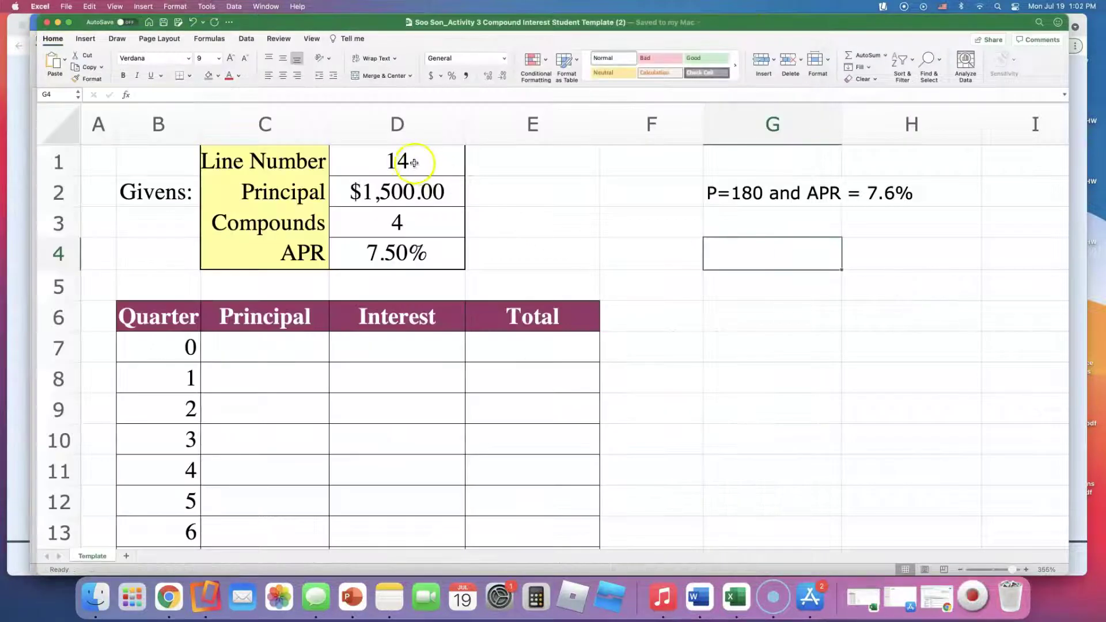
{"action": "left_click_drag", "start_coordinate": [276, 154], "coordinate": [389, 158]}
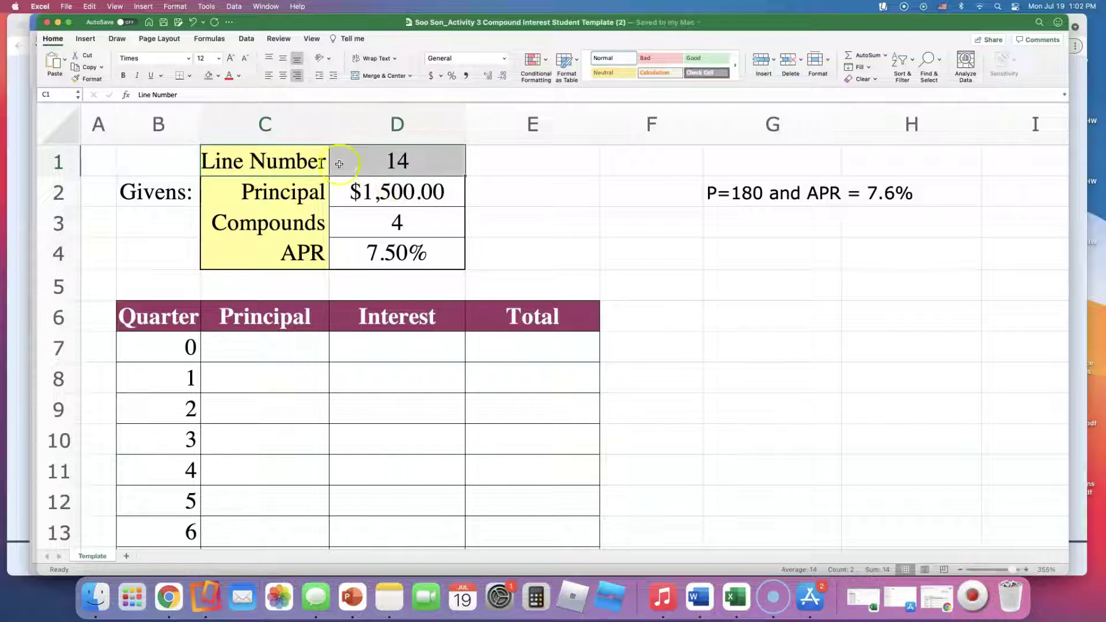
{"action": "scroll", "coordinate": [403, 184], "scroll_direction": "down", "scroll_amount": 1}
{"action": "left_click", "coordinate": [539, 193]}
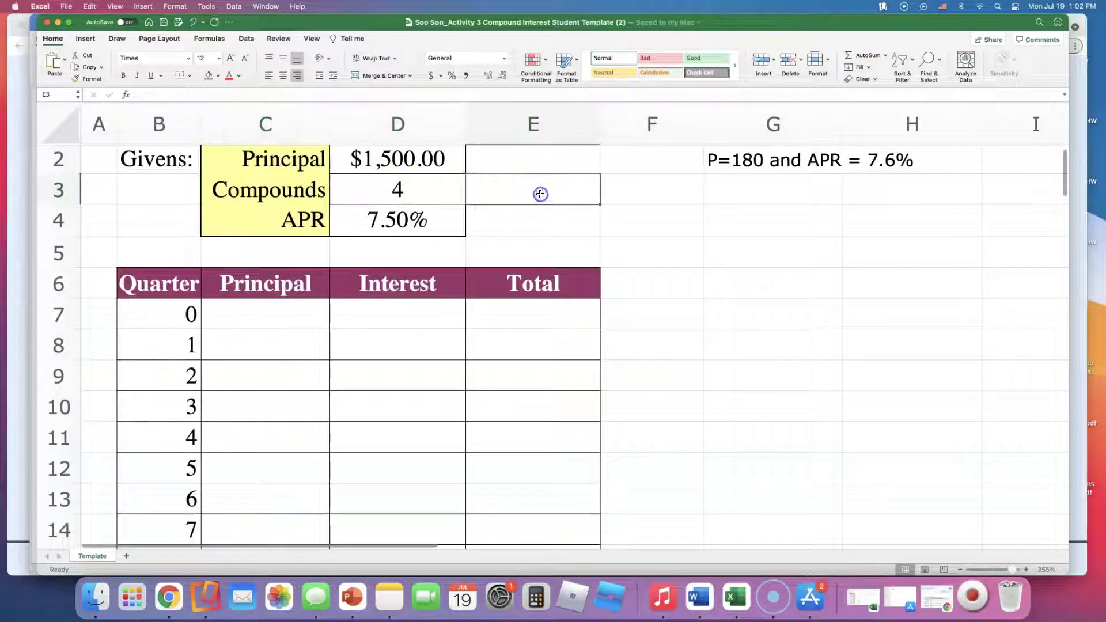
{"action": "left_click", "coordinate": [427, 164]}
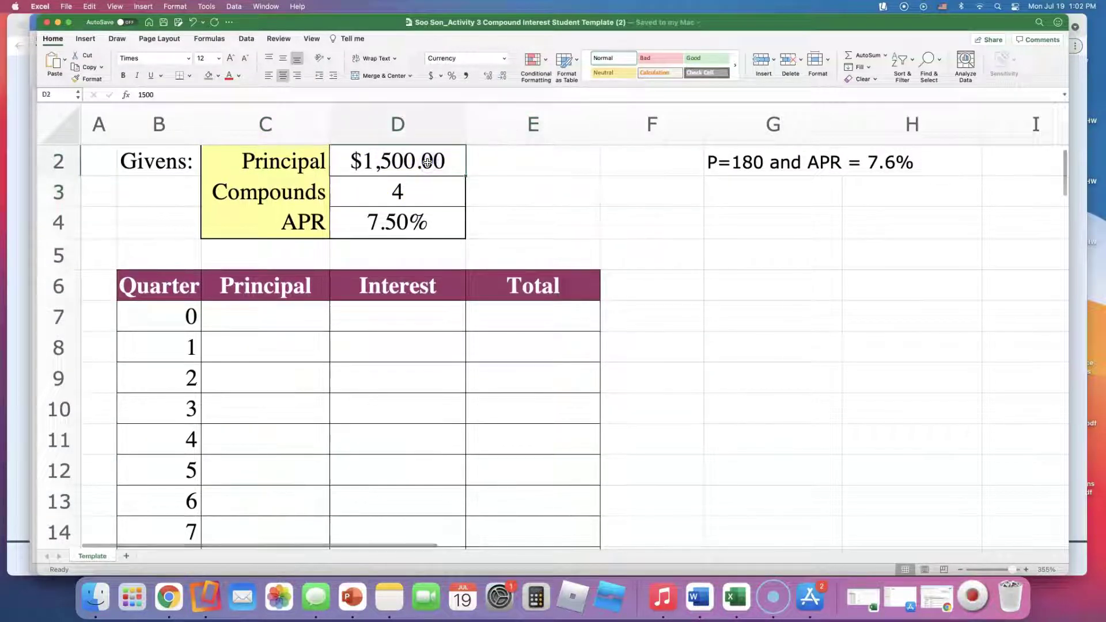
{"action": "left_click", "coordinate": [413, 195]}
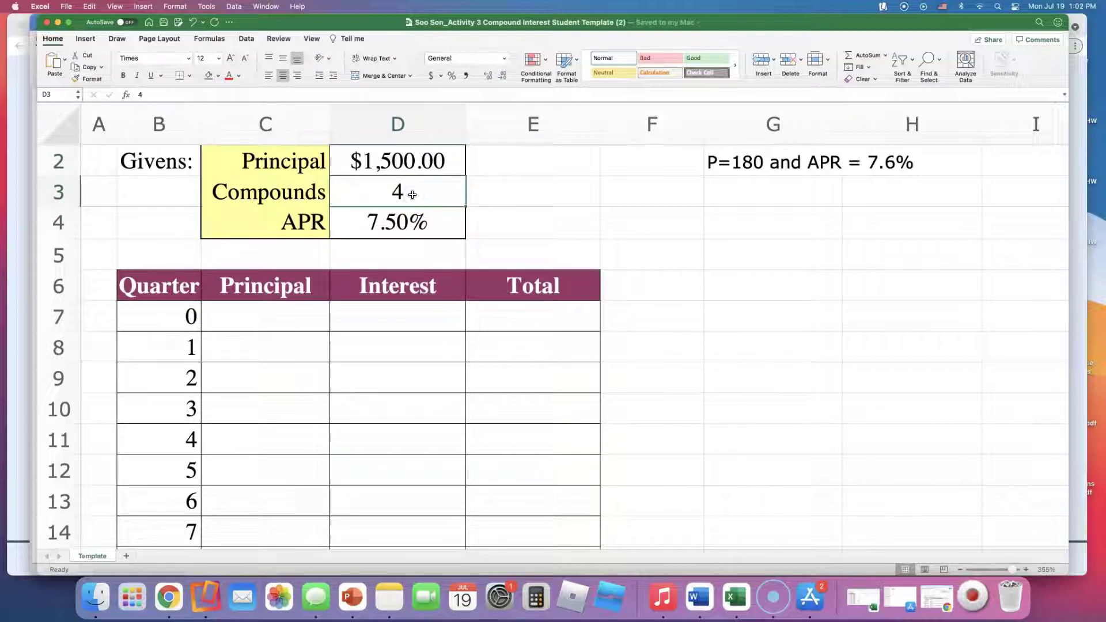
{"action": "left_click", "coordinate": [402, 220]}
{"action": "left_click", "coordinate": [402, 221]}
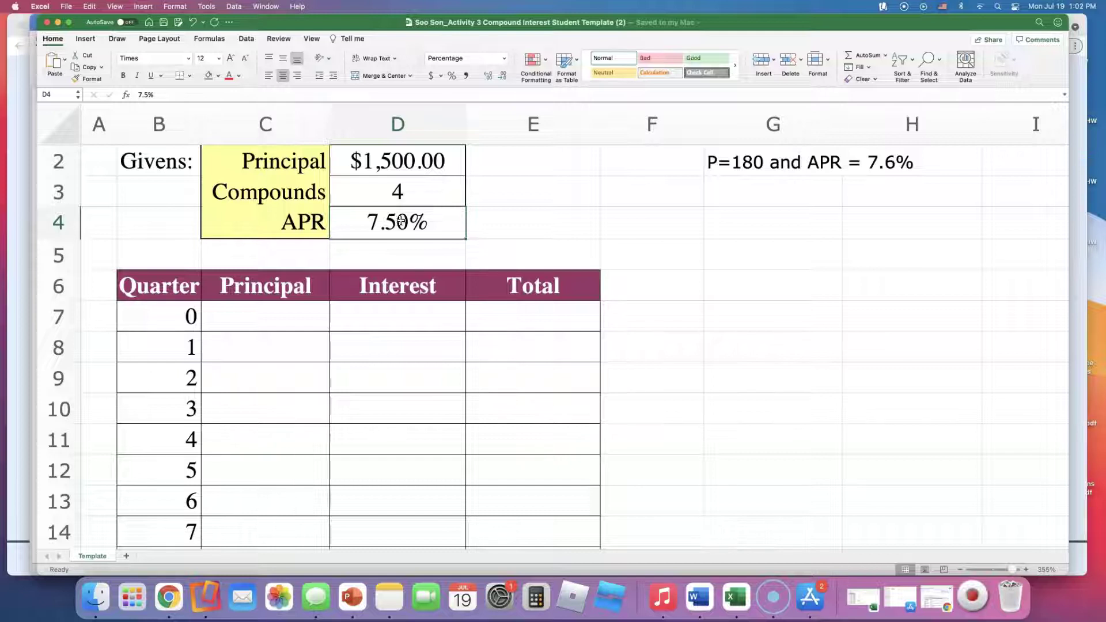
{"action": "left_click", "coordinate": [506, 211]}
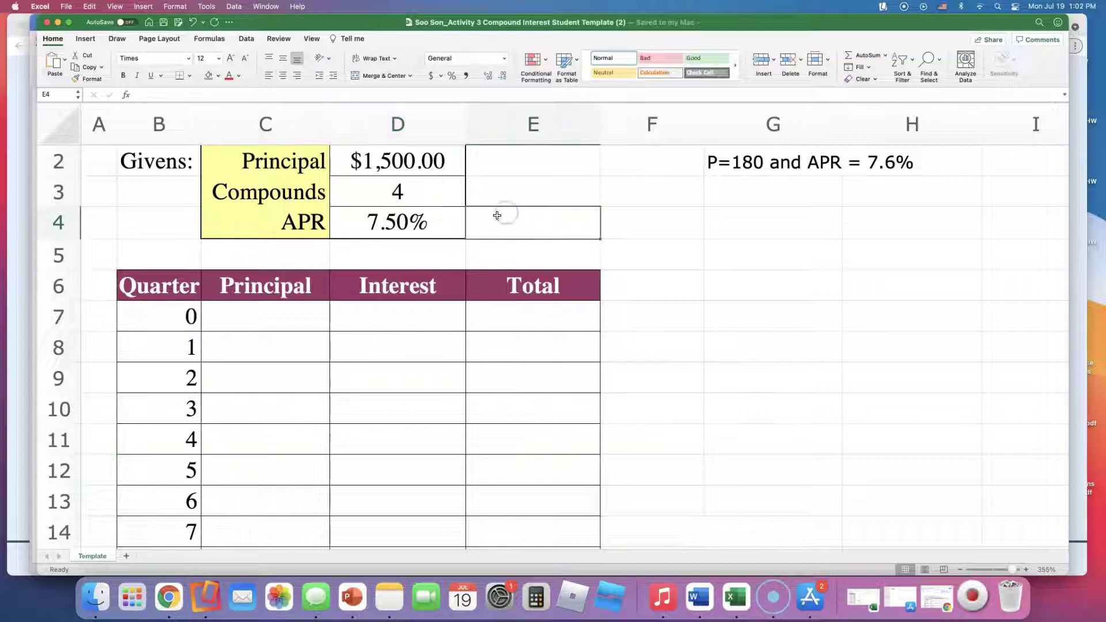
Return to the Word directions and strike through the selected sentence about matching the Givens box to the prototype figure
{"action": "left_click", "coordinate": [23, 279]}
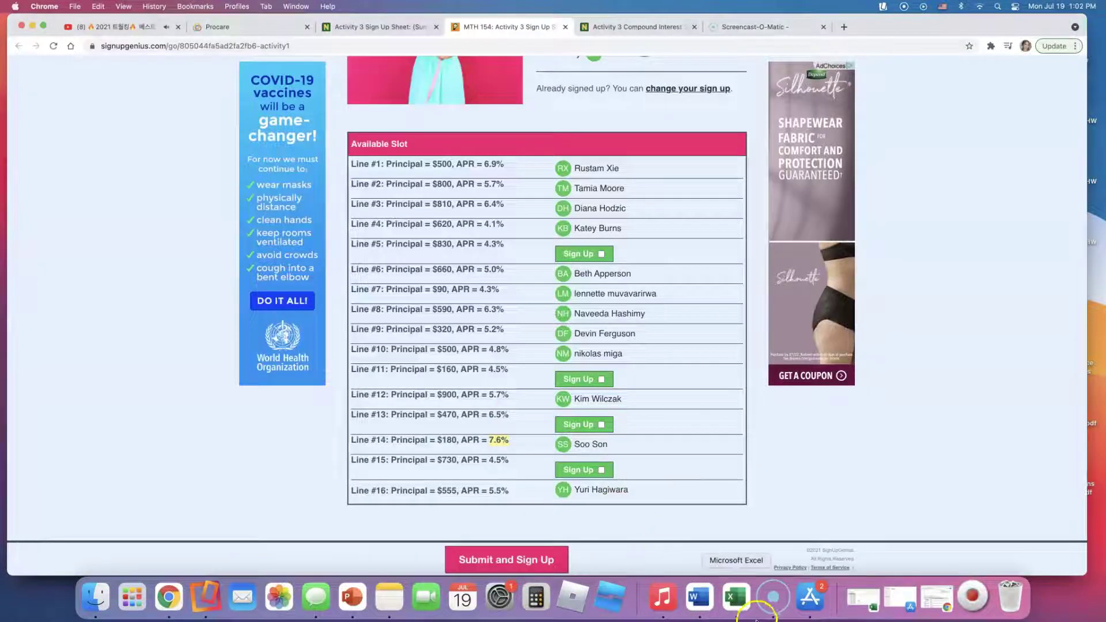
{"action": "left_click", "coordinate": [700, 597]}
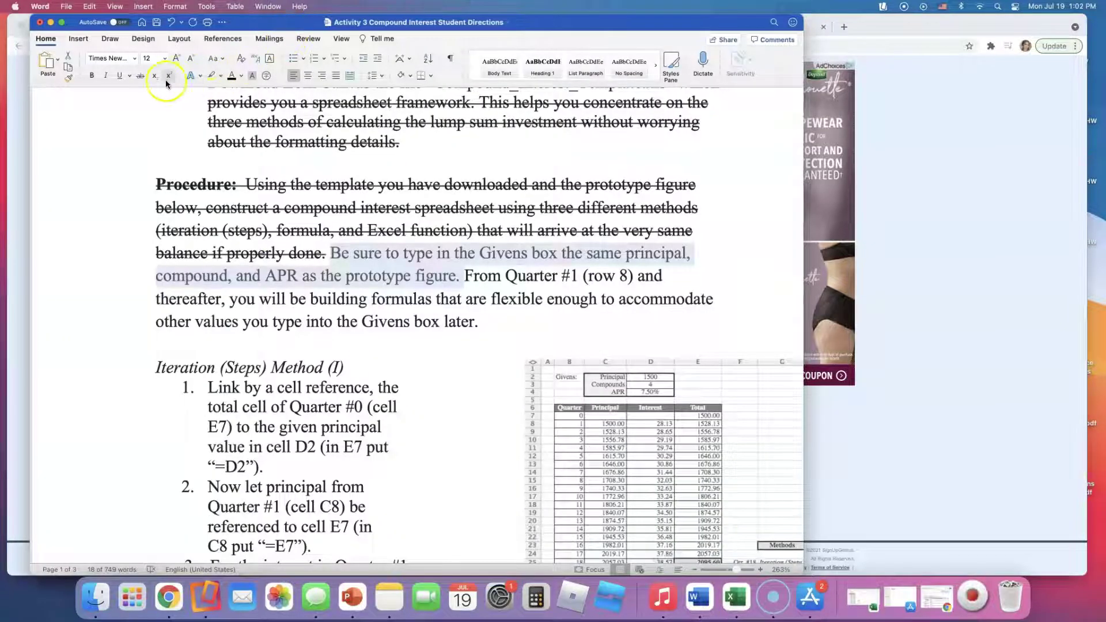
{"action": "left_click", "coordinate": [140, 76]}
Strike through the last Procedure sentence, from "From Quarter #1 (row 8)" through "Givens box later."
{"action": "scroll", "coordinate": [465, 196], "scroll_direction": "down", "scroll_amount": 3}
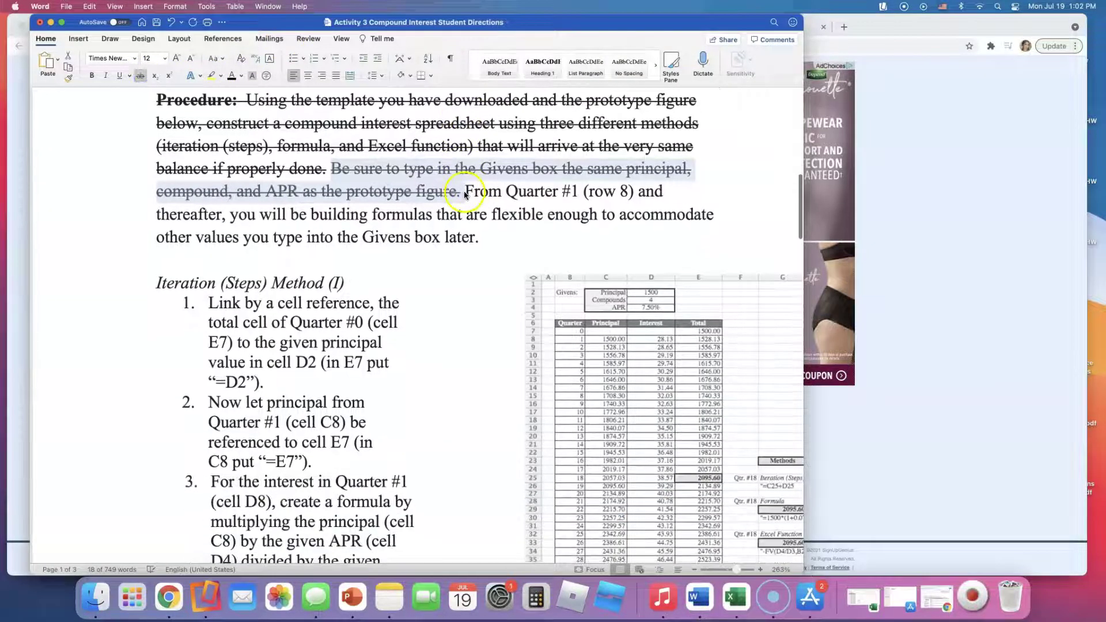
{"action": "mouse_move", "coordinate": [469, 191]}
{"action": "left_mouse_down"}
{"action": "mouse_move", "coordinate": [636, 190]}
{"action": "mouse_move", "coordinate": [229, 218]}
{"action": "mouse_move", "coordinate": [632, 216]}
{"action": "mouse_move", "coordinate": [296, 222]}
{"action": "mouse_move", "coordinate": [253, 233]}
{"action": "mouse_move", "coordinate": [476, 238]}
{"action": "mouse_move", "coordinate": [463, 200]}
{"action": "left_mouse_up"}
{"action": "scroll", "coordinate": [478, 237], "scroll_direction": "down", "scroll_amount": 1}
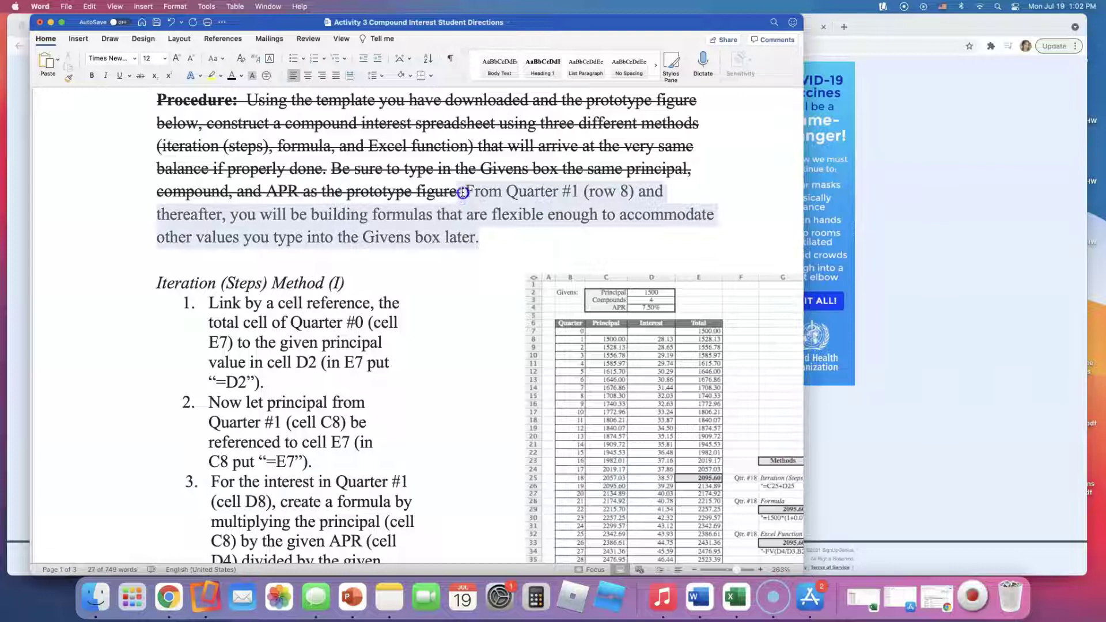
{"action": "left_click", "coordinate": [140, 75]}
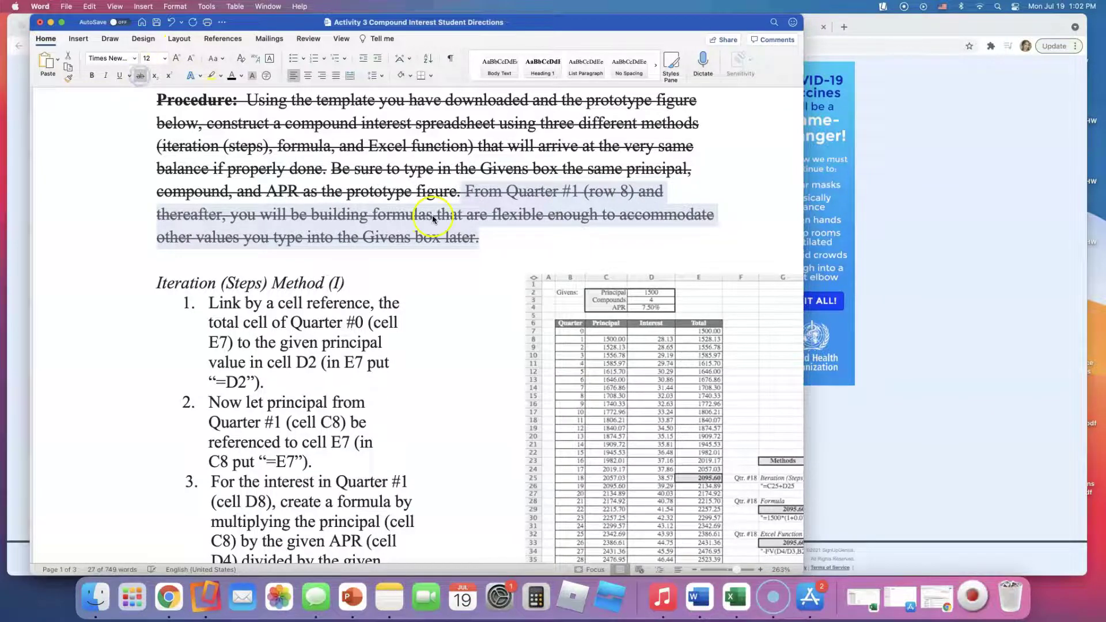
Review the Iteration (Steps) Method section and instruction 1 on linking the Quarter #0 total in E7 to the principal in D2
{"action": "scroll", "coordinate": [432, 216], "scroll_direction": "down", "scroll_amount": 3}
{"action": "scroll", "coordinate": [432, 219], "scroll_direction": "down", "scroll_amount": 2}
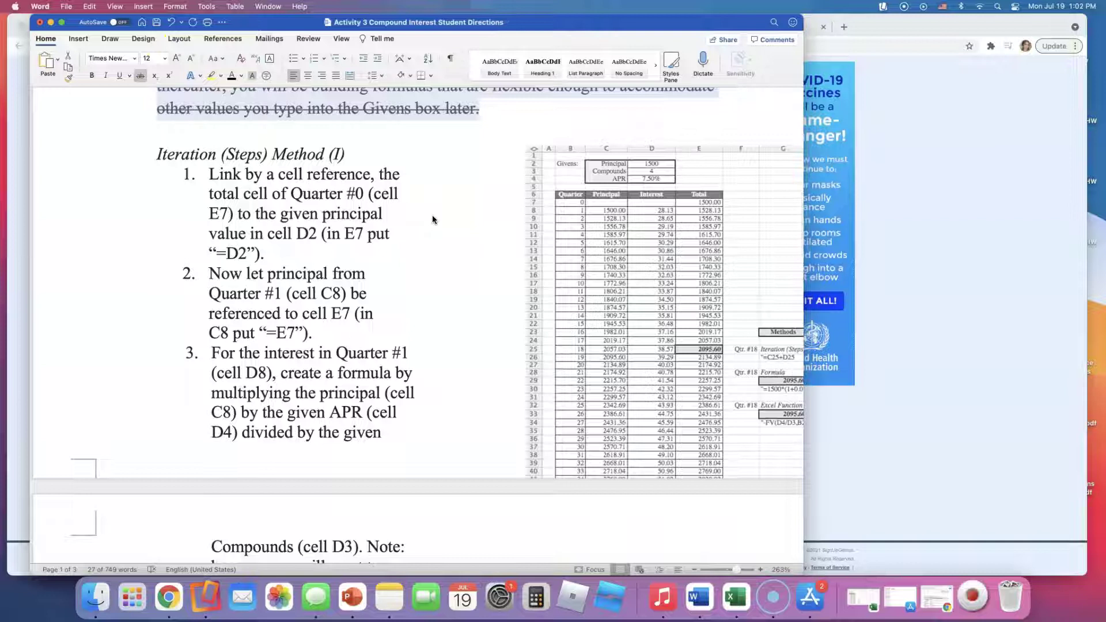
{"action": "left_click", "coordinate": [291, 199]}
{"action": "scroll", "coordinate": [290, 207], "scroll_direction": "down", "scroll_amount": 2}
{"action": "scroll", "coordinate": [290, 208], "scroll_direction": "down", "scroll_amount": 1}
{"action": "scroll", "coordinate": [290, 207], "scroll_direction": "down", "scroll_amount": 7}
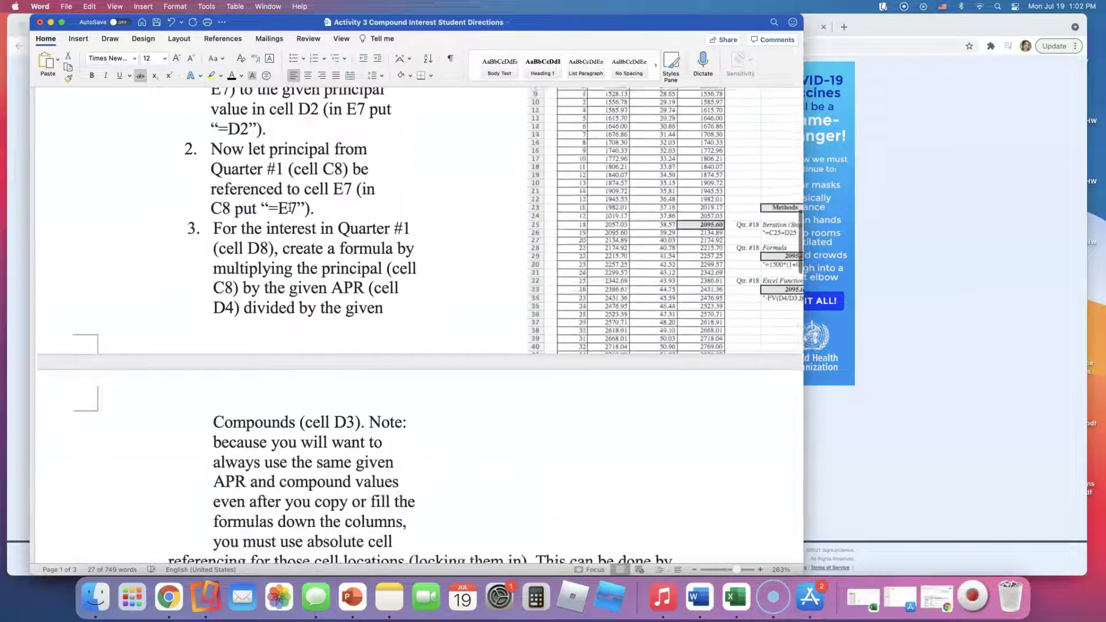
{"action": "scroll", "coordinate": [291, 207], "scroll_direction": "up", "scroll_amount": 9}
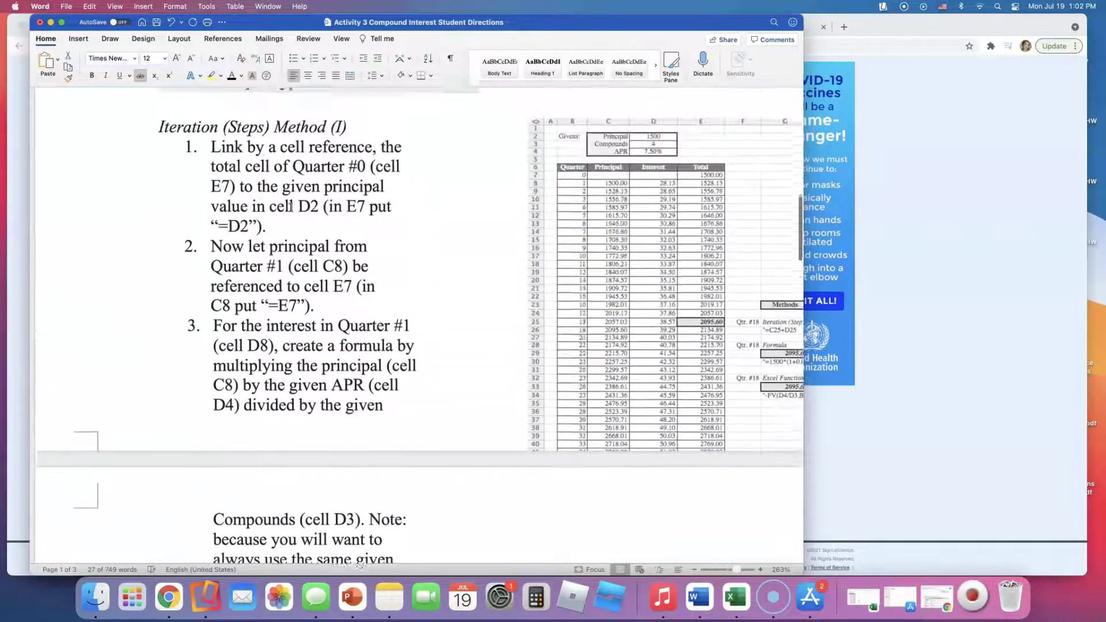
{"action": "left_click", "coordinate": [291, 255]}
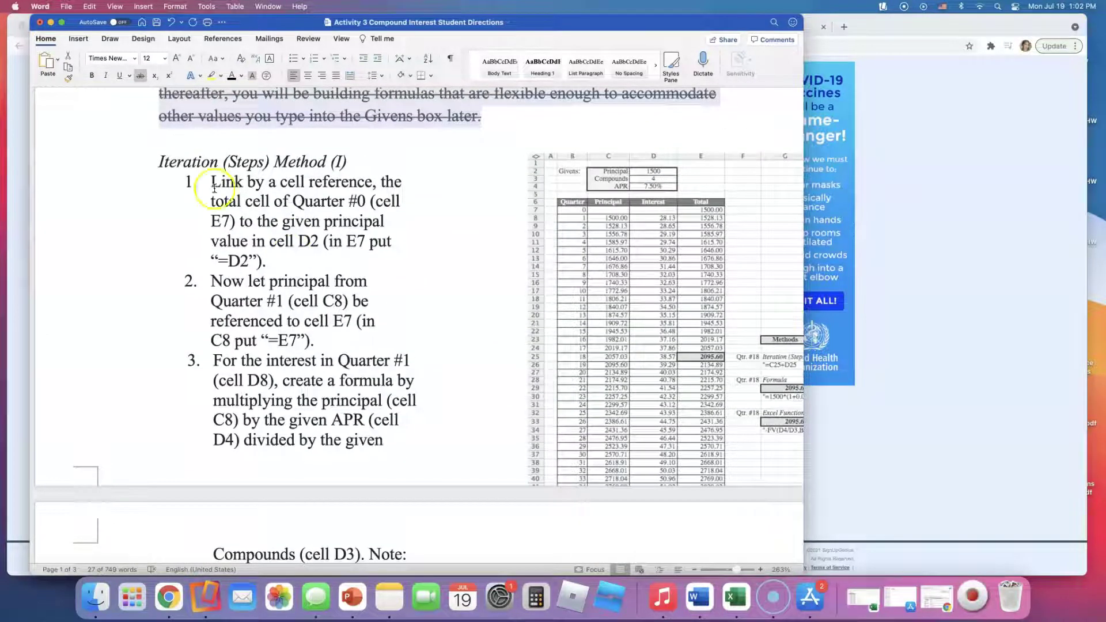
{"action": "left_click", "coordinate": [164, 161]}
{"action": "left_click_drag", "start_coordinate": [164, 162], "coordinate": [341, 163]}
{"action": "left_click_drag", "start_coordinate": [212, 182], "coordinate": [330, 239]}
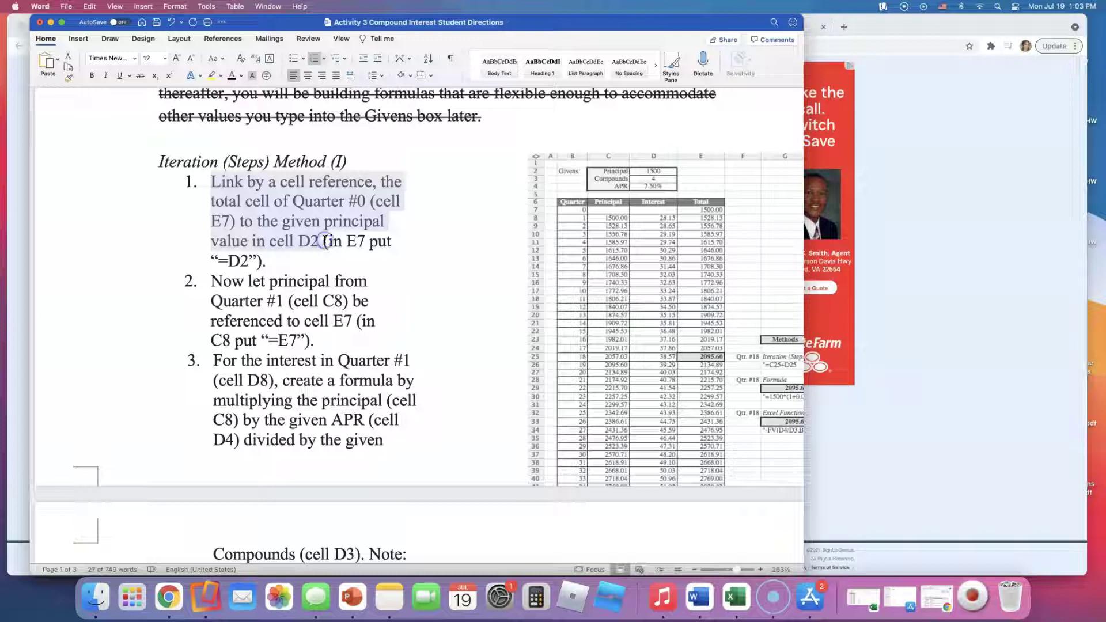
{"action": "left_click_drag", "start_coordinate": [324, 241], "coordinate": [315, 242]}
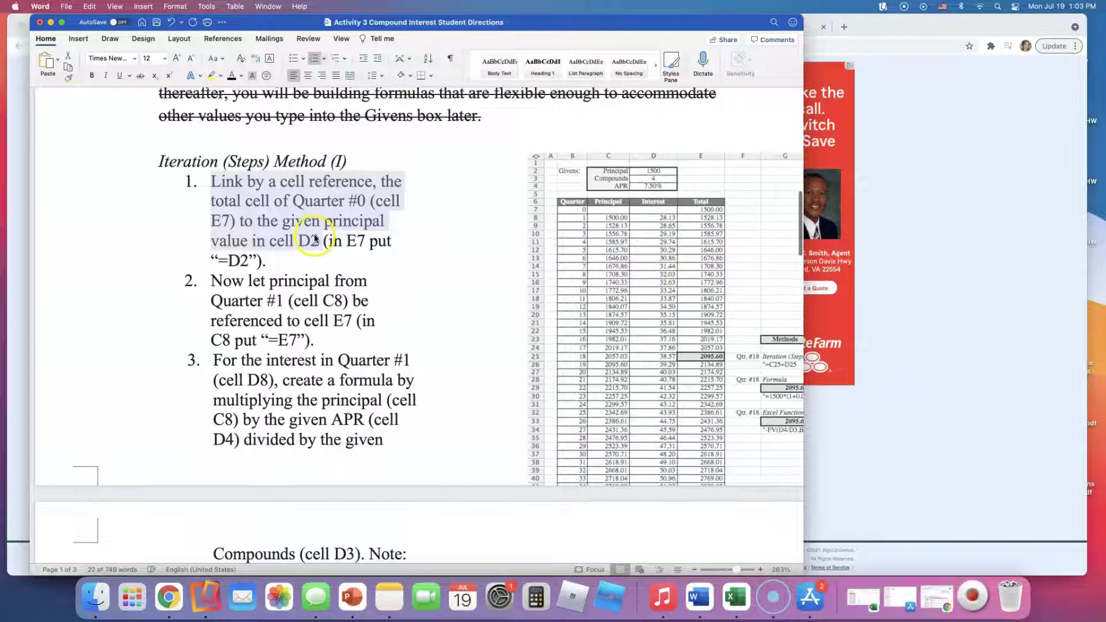
Switch to the Excel template and locate the Quarter 0 Total cell E7 and the given principal in D2
{"action": "left_click", "coordinate": [737, 606]}
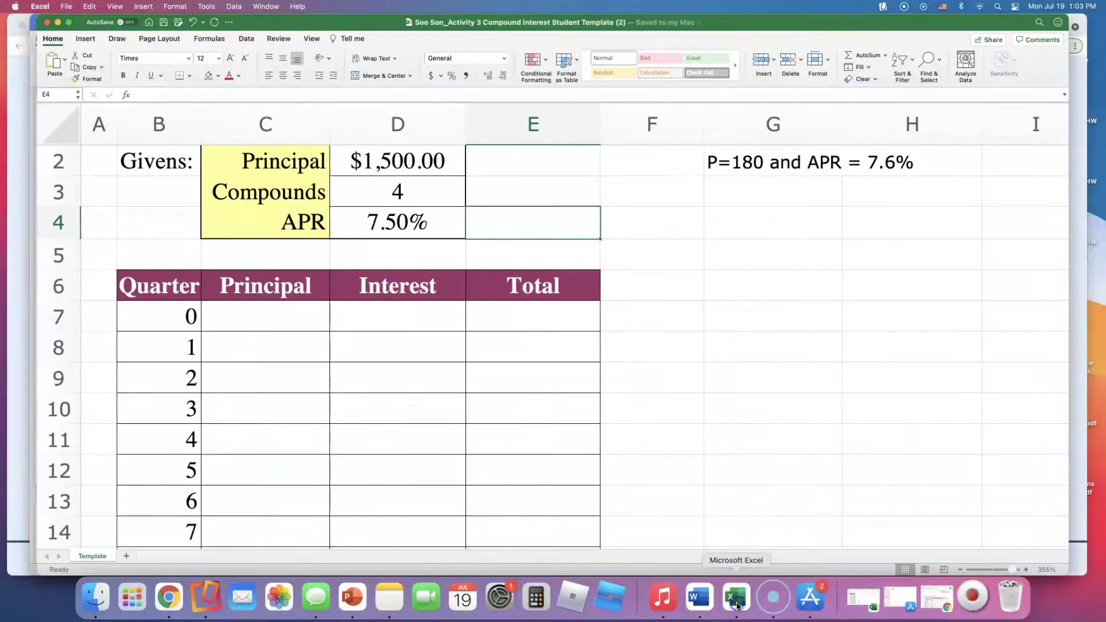
{"action": "double_click", "coordinate": [526, 322]}
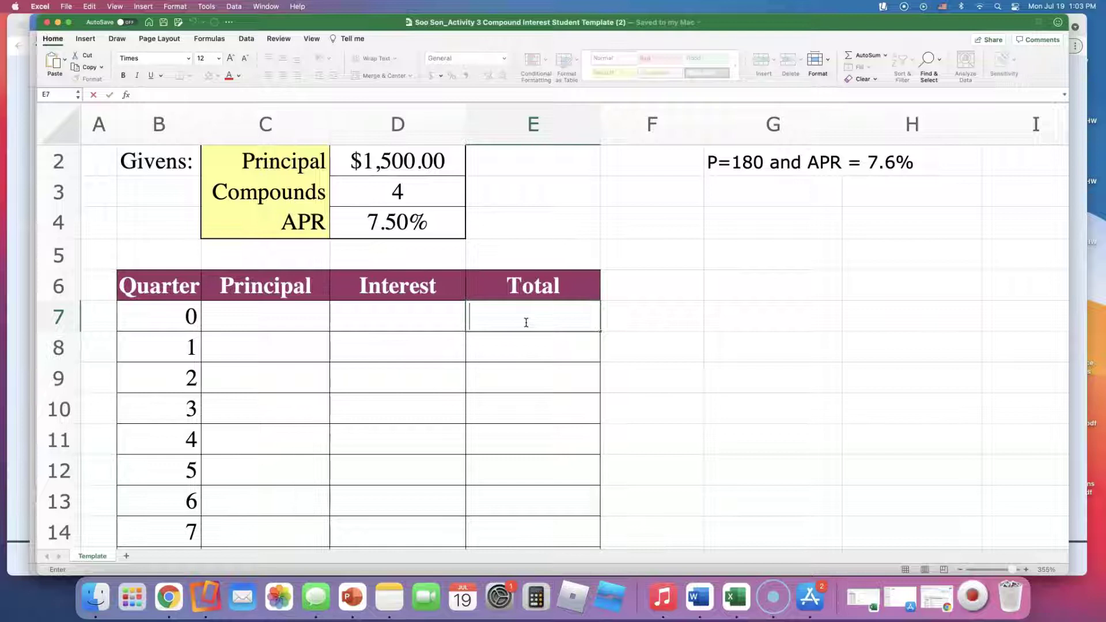
{"action": "left_click", "coordinate": [511, 291]}
{"action": "left_click", "coordinate": [402, 169]}
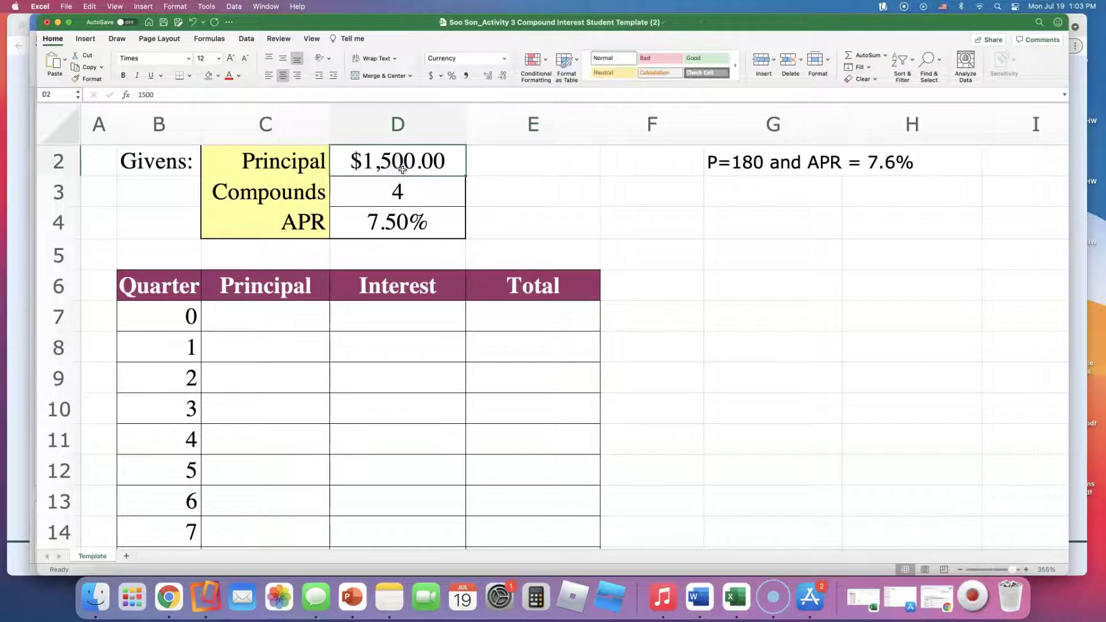
Check the last quarter in B43, divide 36 by 4 in Calculator to find the number of years, and close Calculator
{"action": "scroll", "coordinate": [425, 299], "scroll_direction": "down", "scroll_amount": 10}
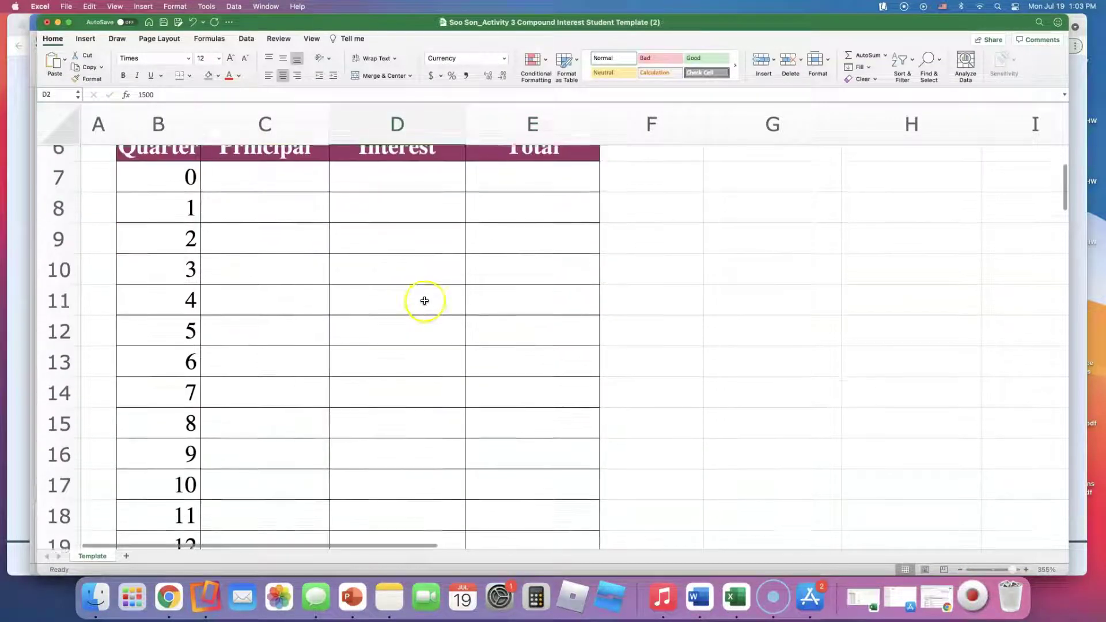
{"action": "scroll", "coordinate": [427, 297], "scroll_direction": "down", "scroll_amount": 6}
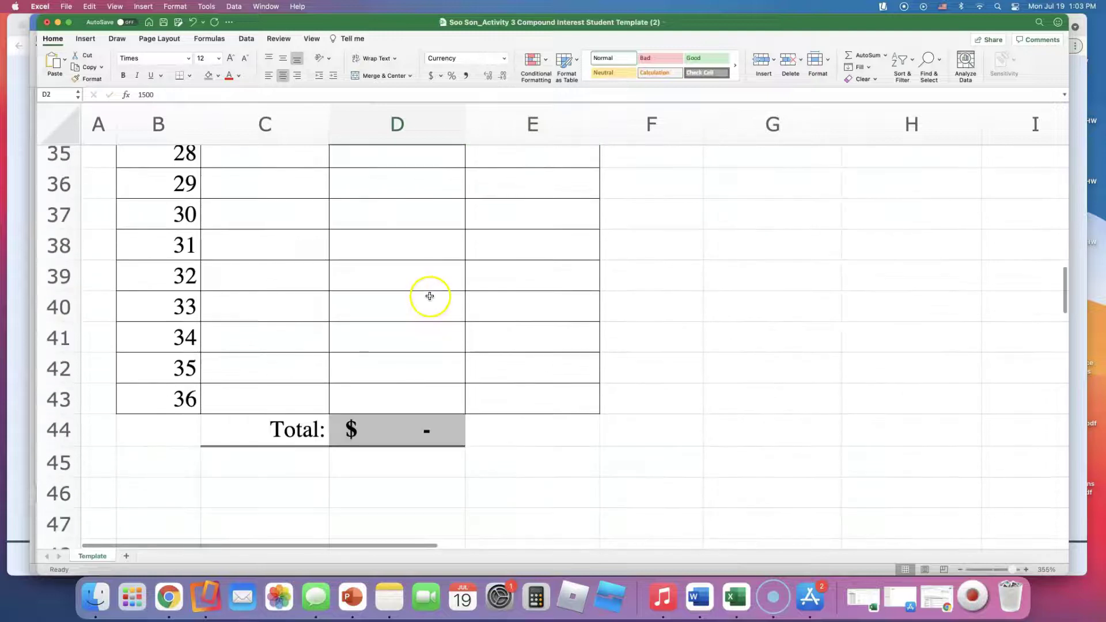
{"action": "left_click", "coordinate": [175, 385]}
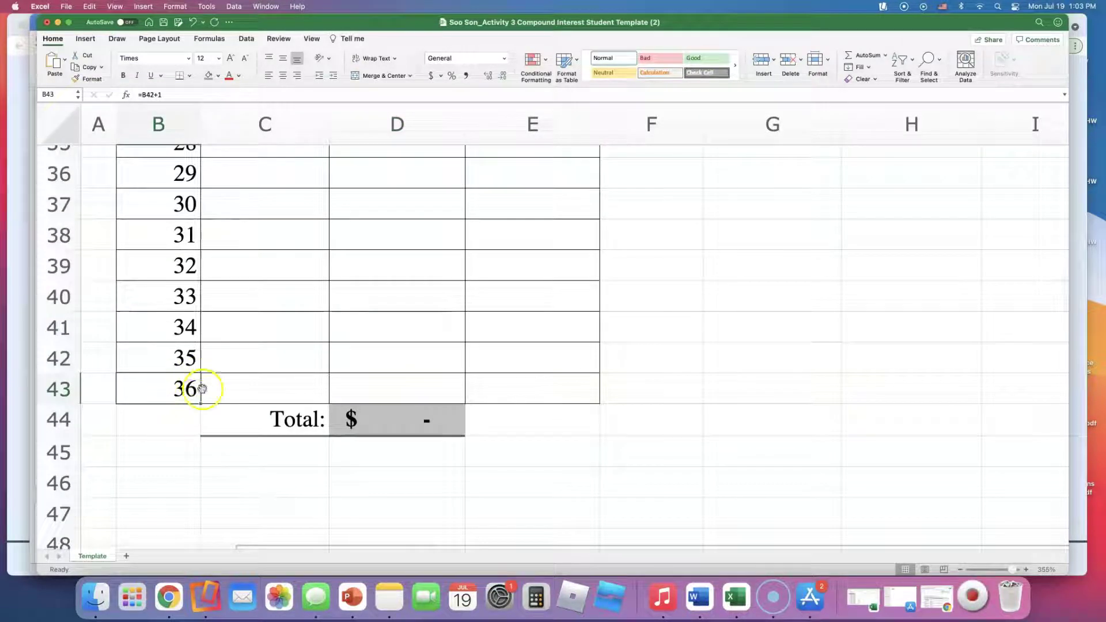
{"action": "left_click", "coordinate": [536, 599]}
{"action": "left_click", "coordinate": [1014, 273]}
{"action": "left_click", "coordinate": [1015, 249]}
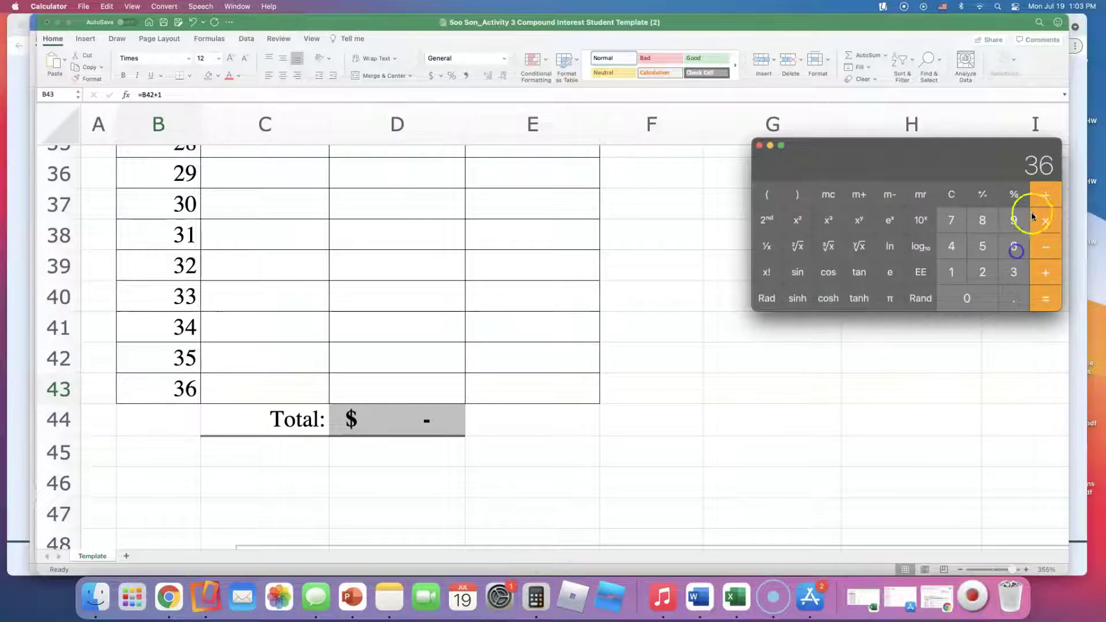
{"action": "left_click", "coordinate": [952, 246]}
{"action": "left_click", "coordinate": [1045, 298]}
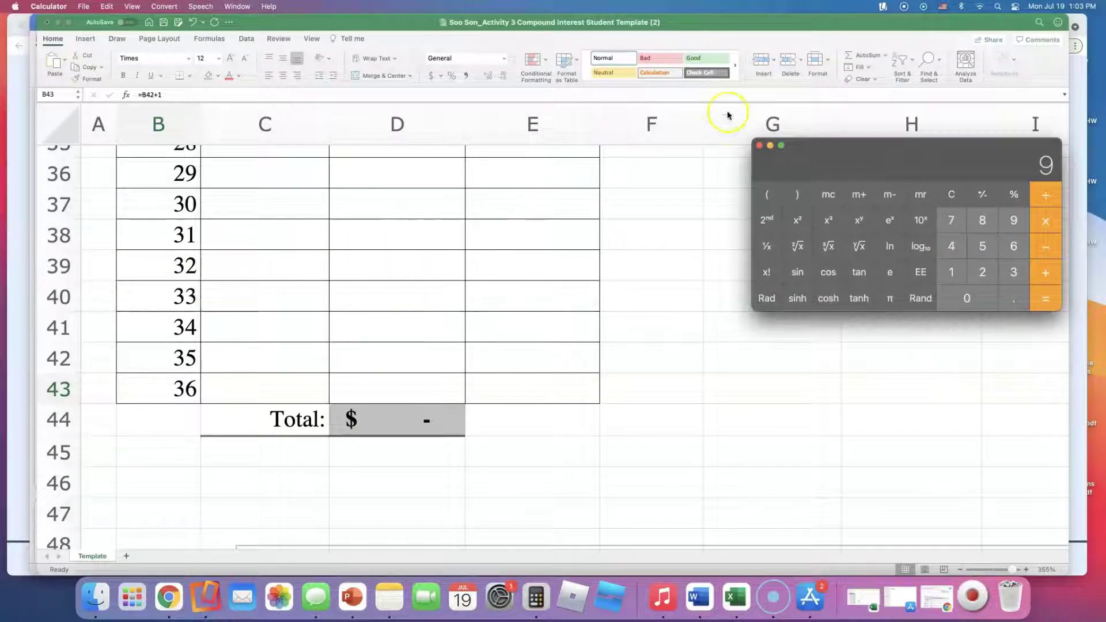
{"action": "left_click", "coordinate": [760, 145]}
Link the Quarter 0 Total in E7 to the given principal with the formula =D2
{"action": "scroll", "coordinate": [495, 264], "scroll_direction": "up", "scroll_amount": 5}
{"action": "scroll", "coordinate": [495, 264], "scroll_direction": "up", "scroll_amount": 15}
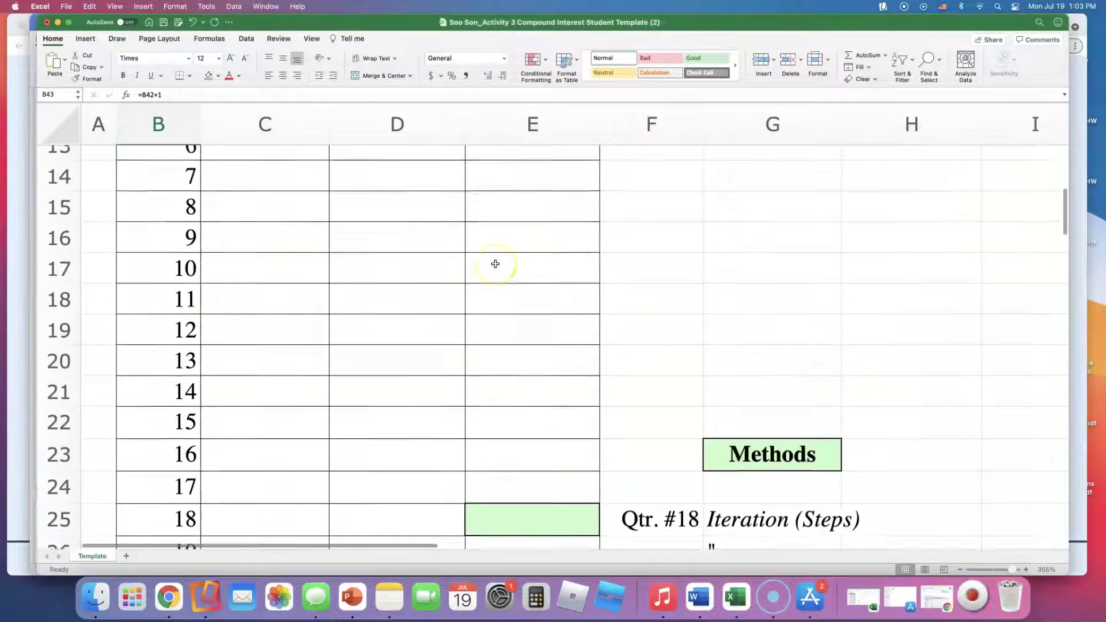
{"action": "scroll", "coordinate": [493, 316], "scroll_direction": "down", "scroll_amount": 1}
{"action": "left_click", "coordinate": [504, 332]}
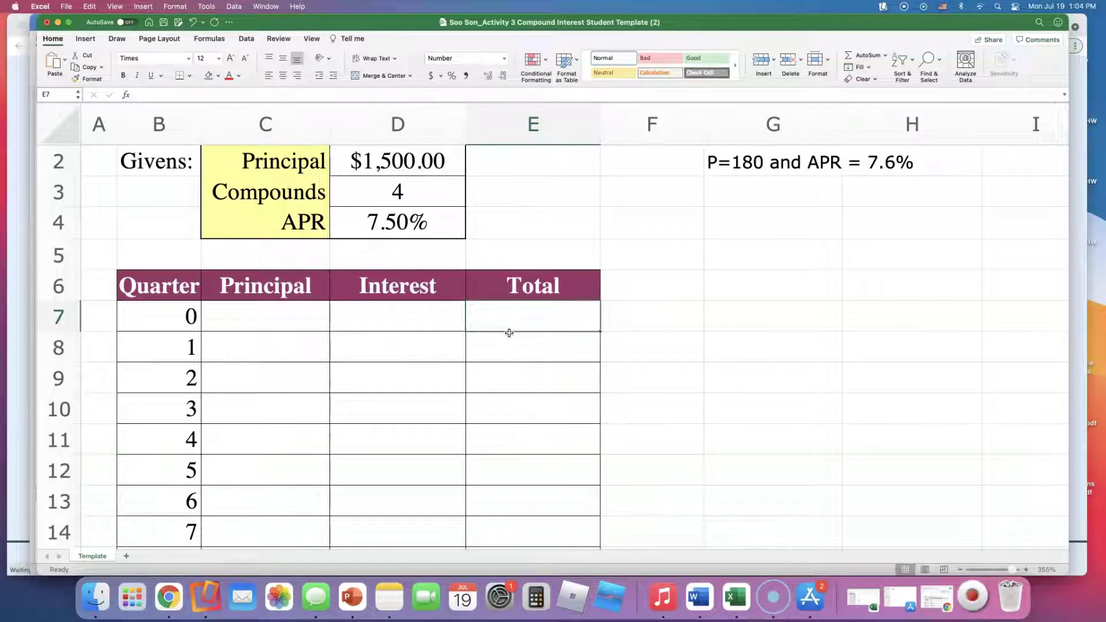
{"action": "double_click", "coordinate": [511, 321]}
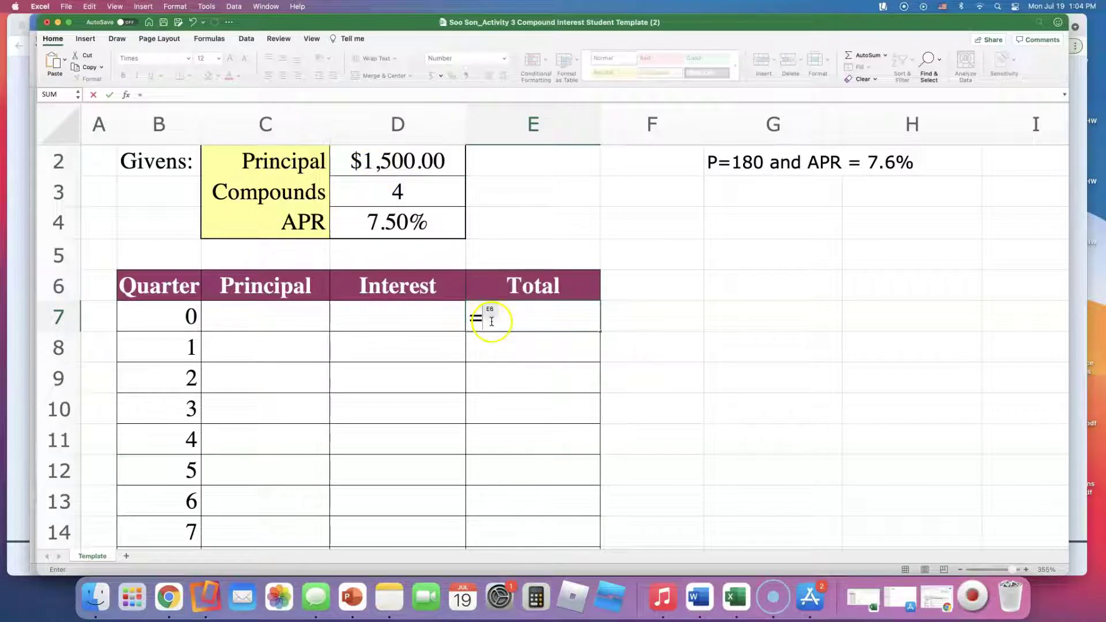
{"action": "left_click", "coordinate": [417, 162]}
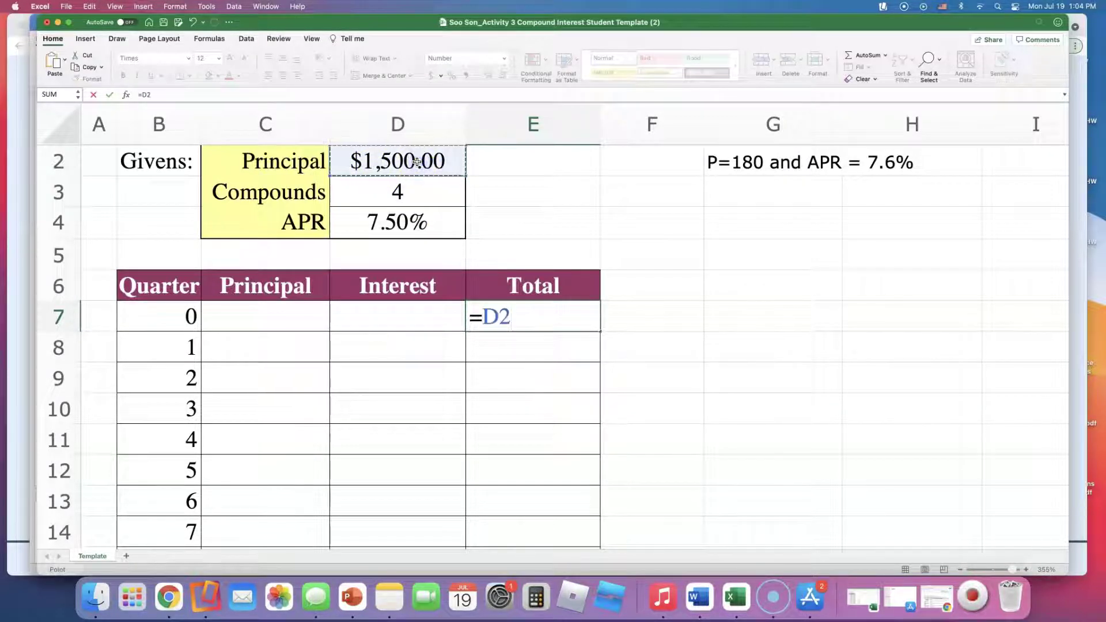
{"action": "key", "text": "BackSpace"}
{"action": "key", "text": "BackSpace"}
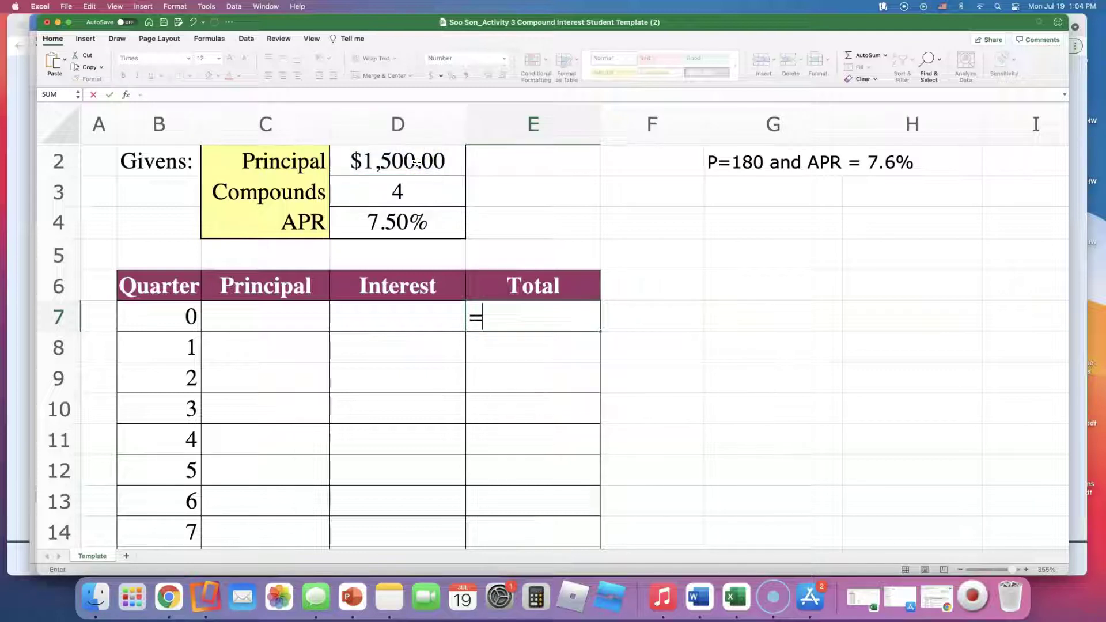
{"action": "type", "text": "D2"}
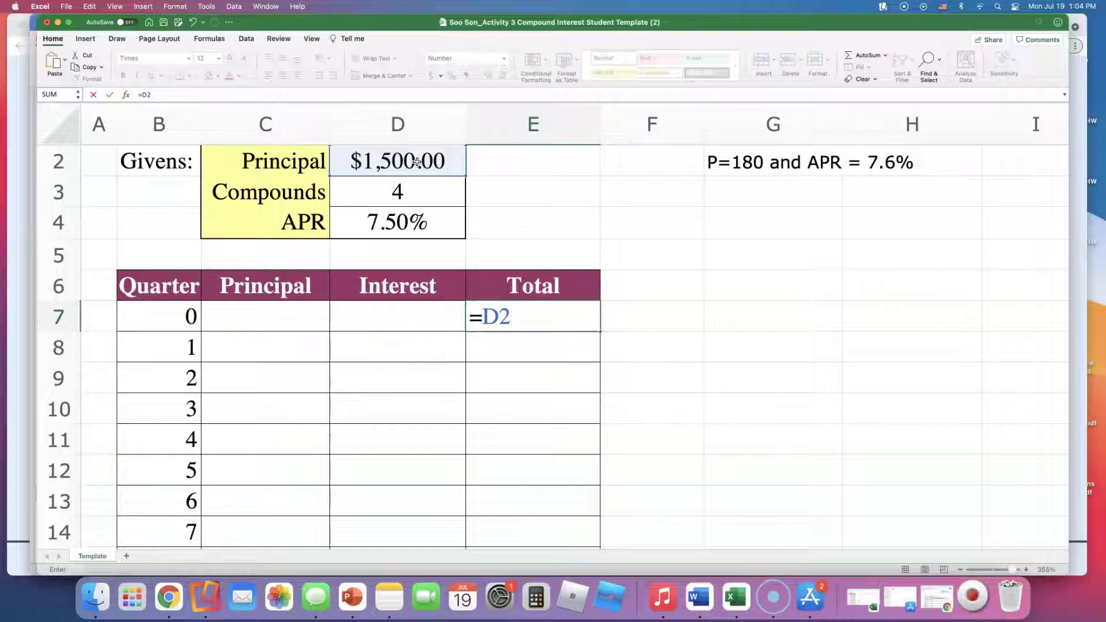
{"action": "key", "text": "Return"}
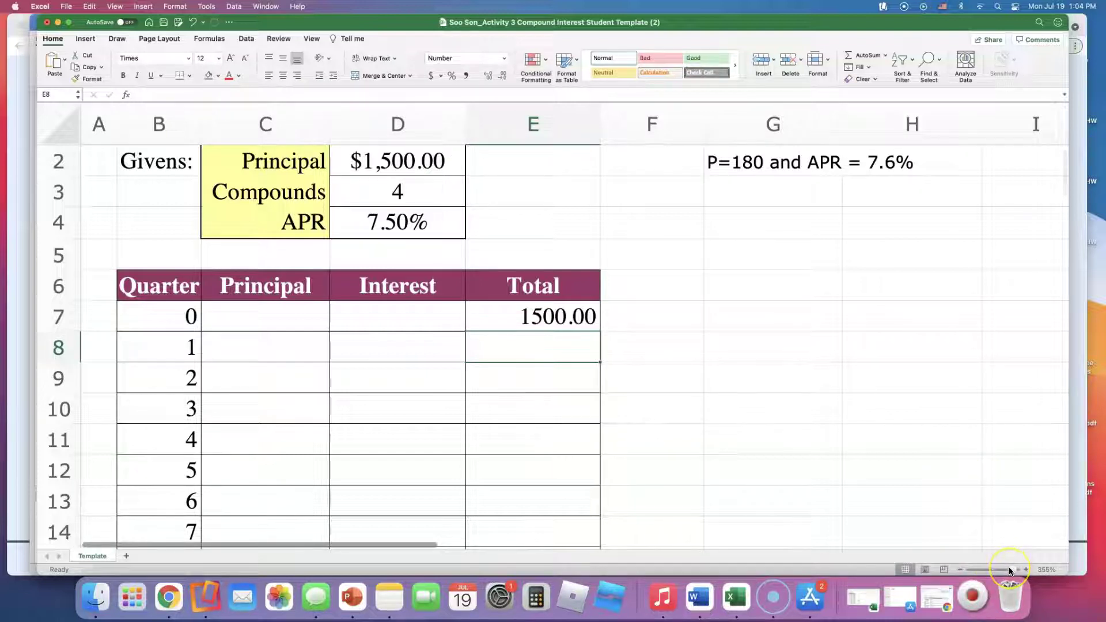
{"action": "left_click", "coordinate": [513, 316]}
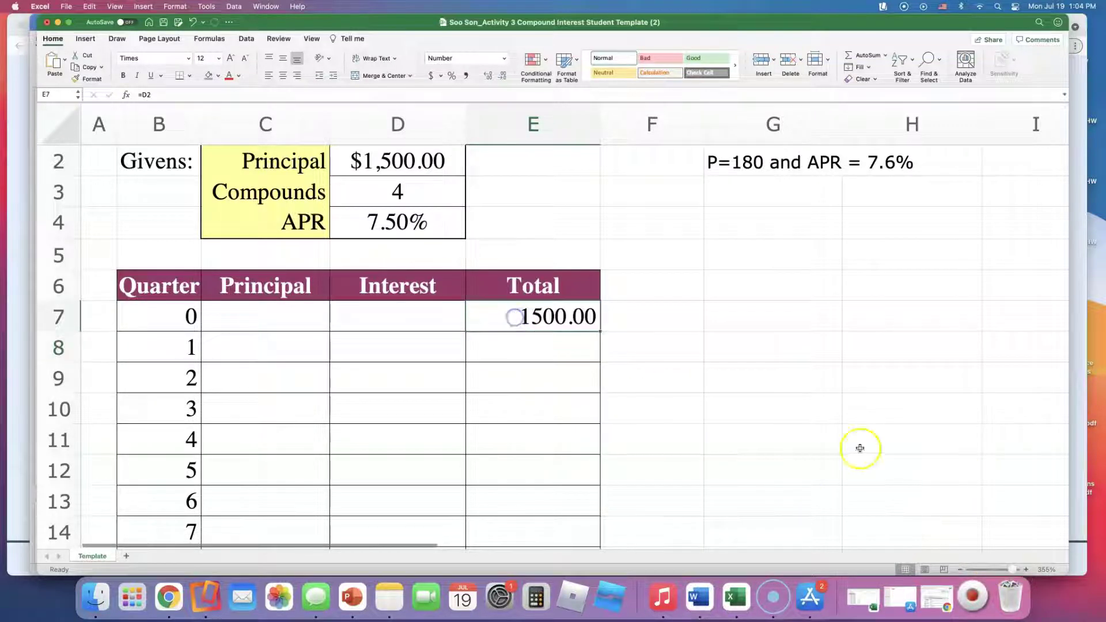
Format the Principal, Interest and Total cells for quarters 0 through 36 (C7:E43) as Currency
{"action": "left_click_drag", "start_coordinate": [1012, 570], "coordinate": [991, 571]}
{"action": "left_click_drag", "start_coordinate": [95, 158], "coordinate": [158, 447]}
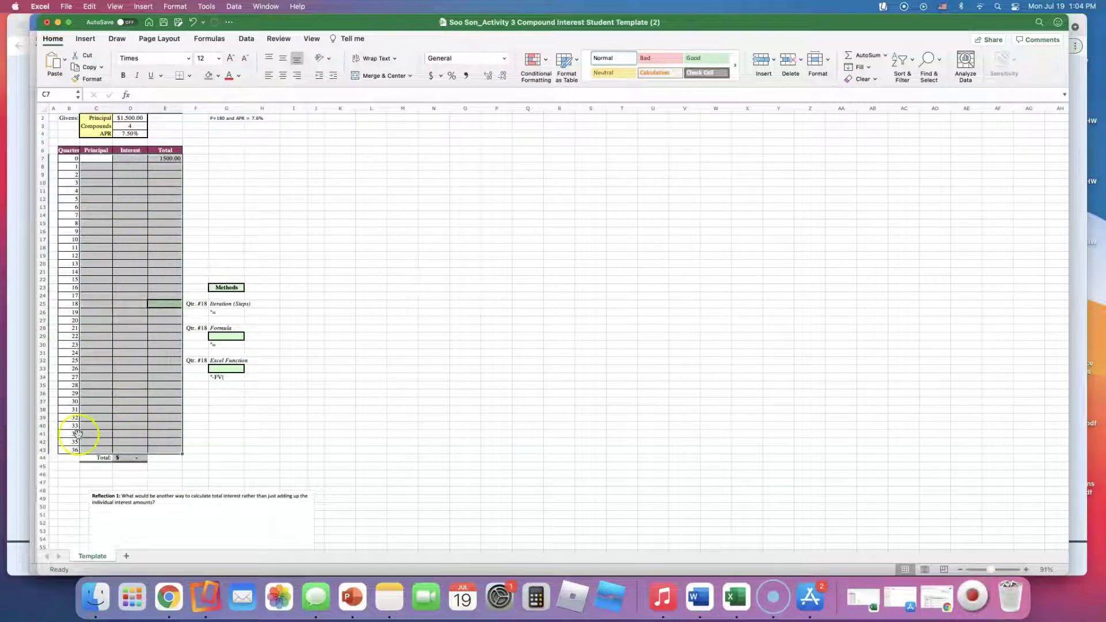
{"action": "left_click", "coordinate": [505, 59]}
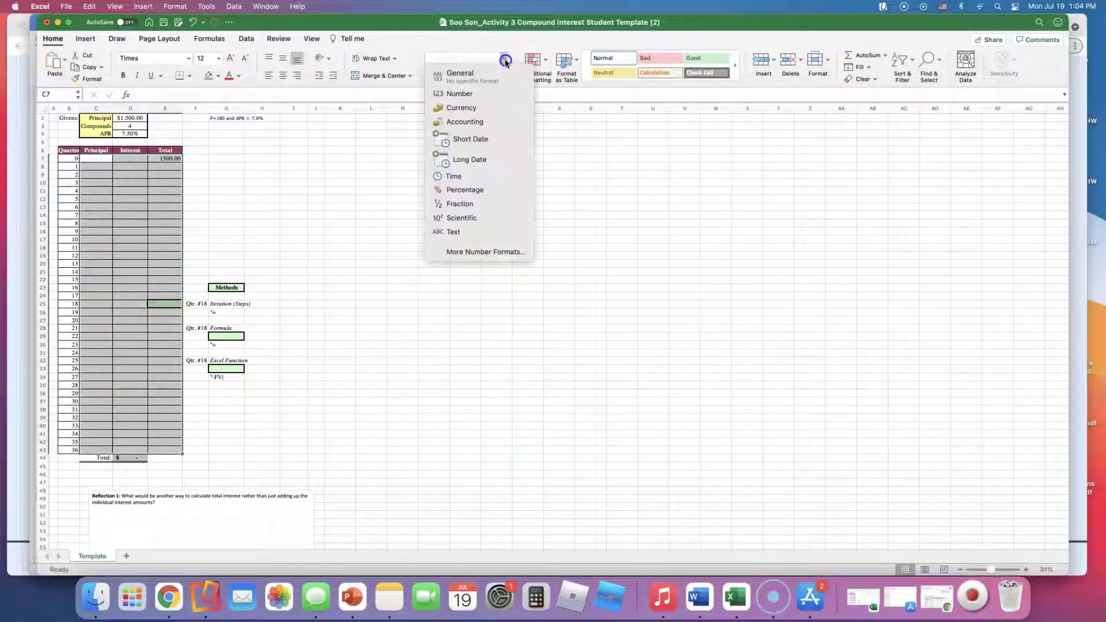
{"action": "left_click", "coordinate": [482, 105]}
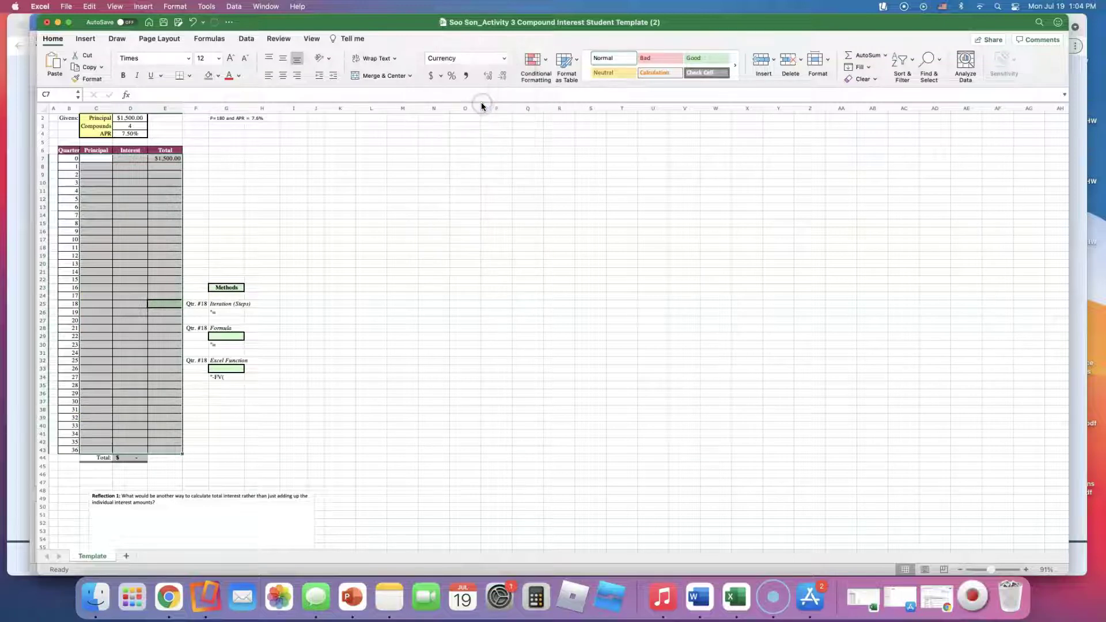
{"action": "left_click_drag", "start_coordinate": [996, 571], "coordinate": [1016, 572]}
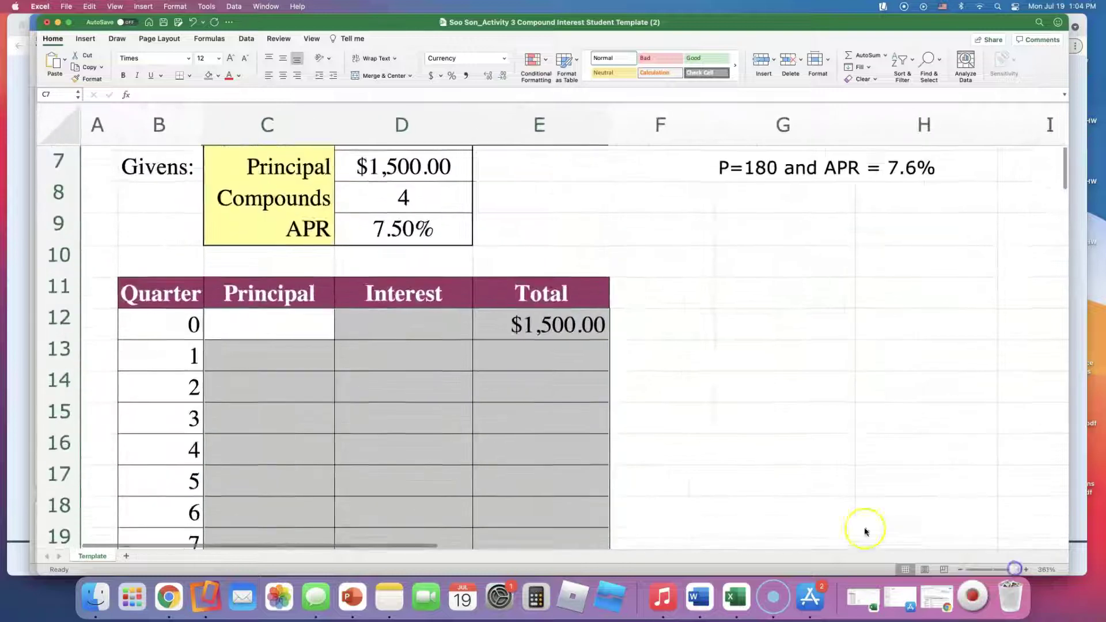
{"action": "left_click", "coordinate": [628, 351]}
{"action": "scroll", "coordinate": [627, 351], "scroll_direction": "up", "scroll_amount": 1}
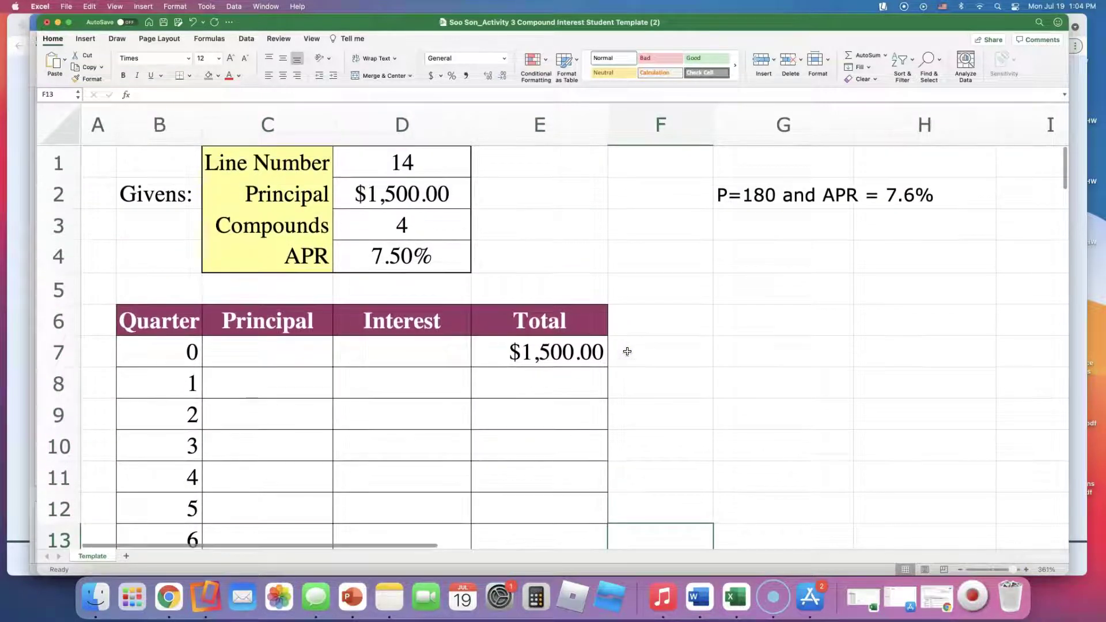
Compare the formula in E7 with instruction 1 of the Iteration (Steps) Method in the Word directions, and strike through instruction 1
{"action": "left_click", "coordinate": [557, 351]}
{"action": "double_click", "coordinate": [553, 355]}
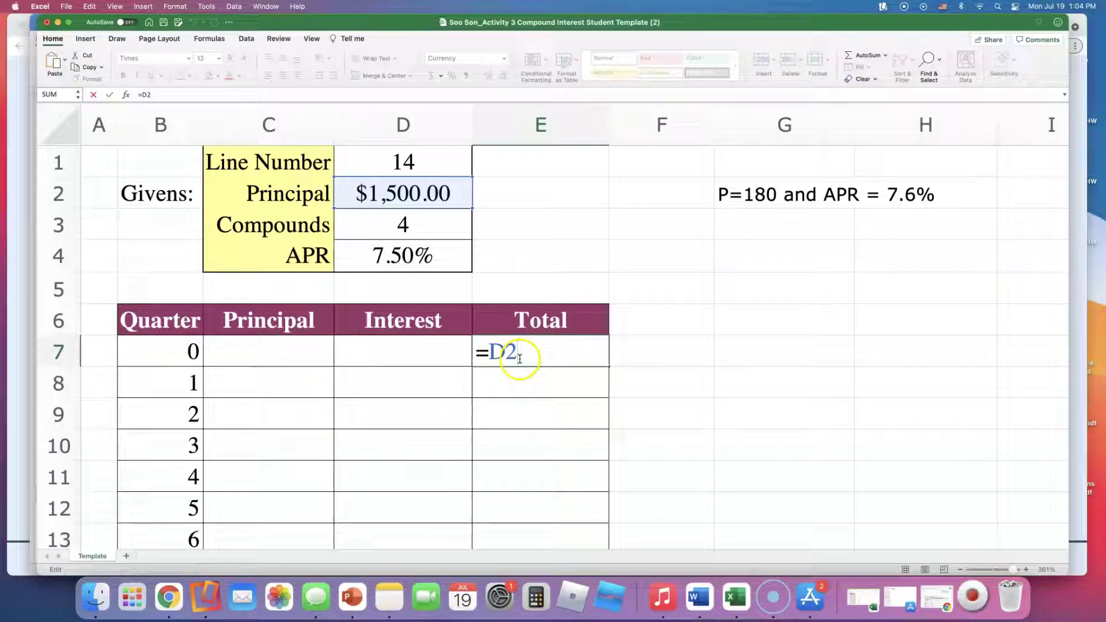
{"action": "left_click", "coordinate": [699, 597]}
{"action": "left_click", "coordinate": [355, 246]}
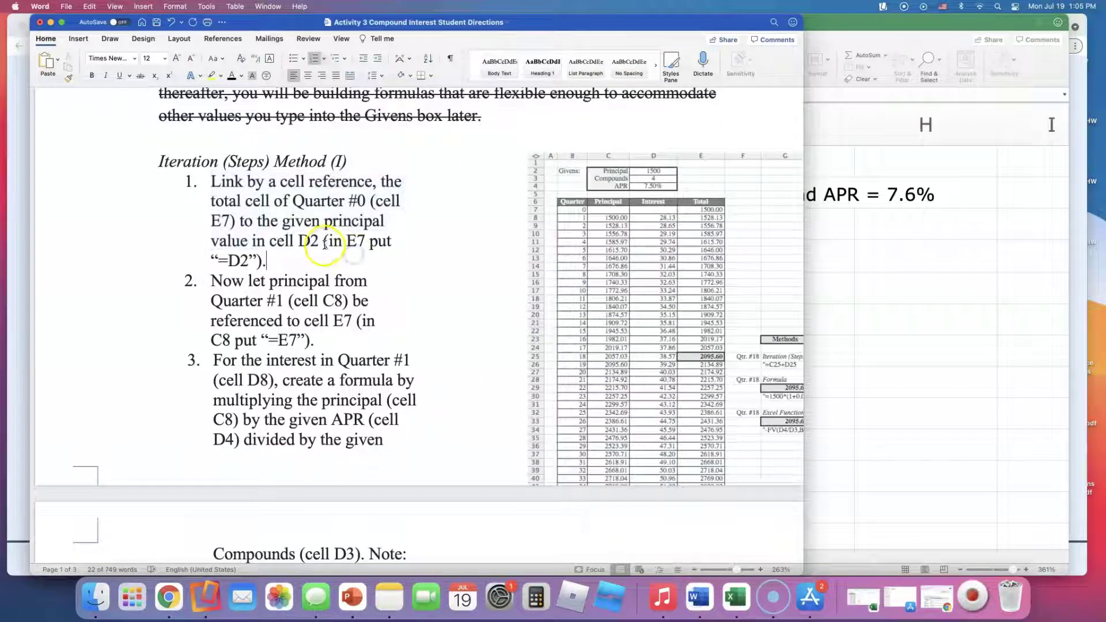
{"action": "left_click_drag", "start_coordinate": [323, 242], "coordinate": [345, 255]}
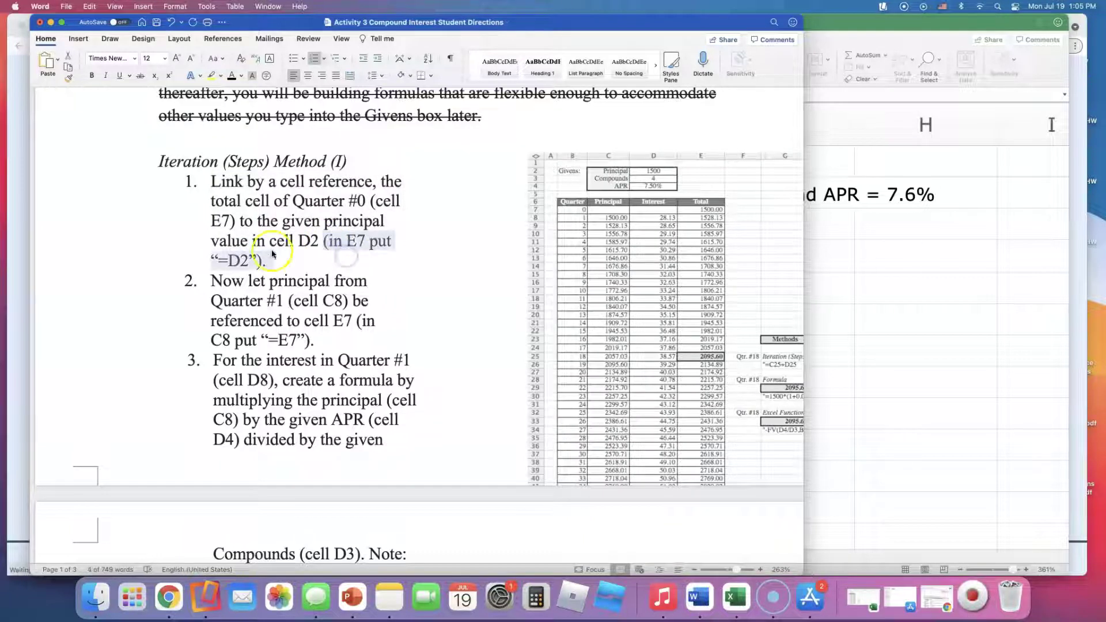
{"action": "left_click", "coordinate": [241, 261]}
{"action": "left_click_drag", "start_coordinate": [240, 261], "coordinate": [213, 182]}
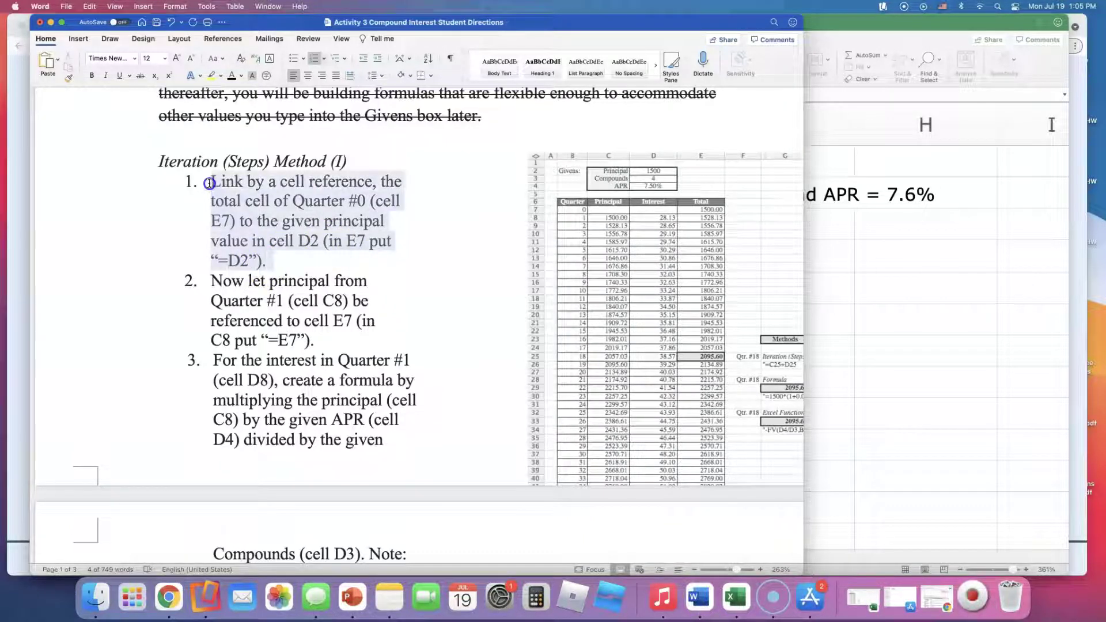
{"action": "left_click", "coordinate": [140, 75]}
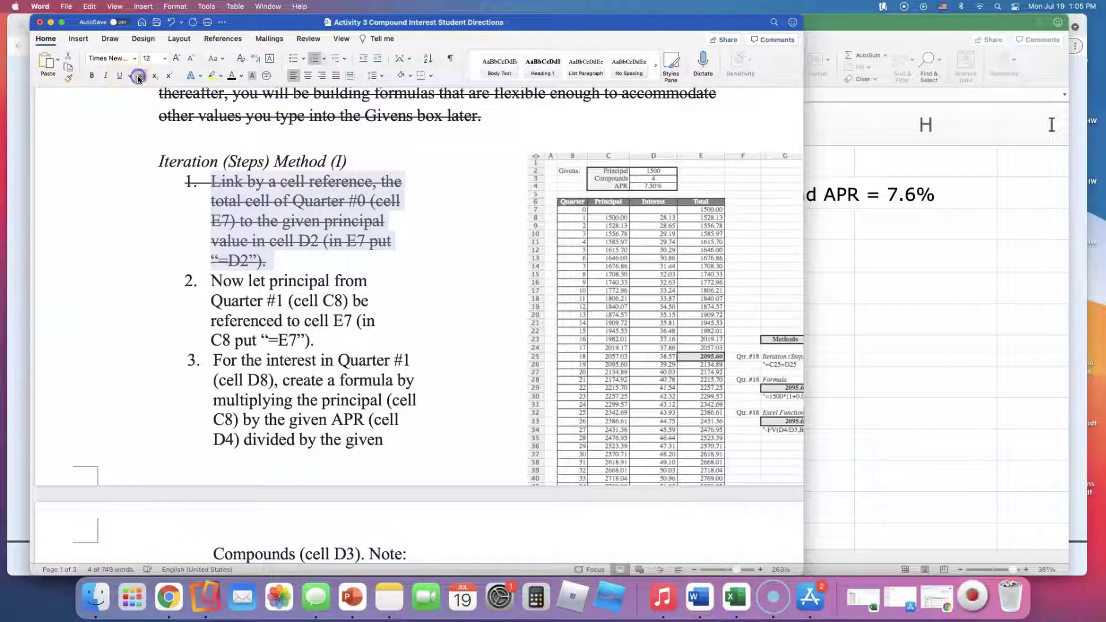
Review instruction 2 on referencing the Quarter #1 principal in C8 to cell E7
{"action": "scroll", "coordinate": [323, 206], "scroll_direction": "down", "scroll_amount": 2}
{"action": "left_click_drag", "start_coordinate": [211, 228], "coordinate": [328, 248]}
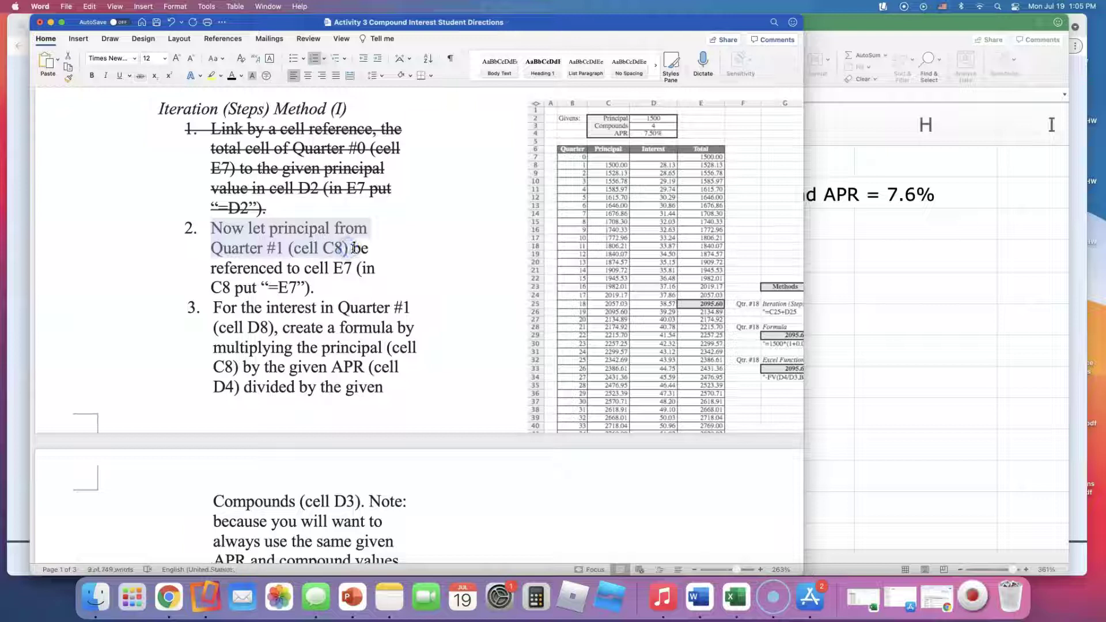
{"action": "left_click", "coordinate": [353, 249]}
{"action": "left_click_drag", "start_coordinate": [353, 254], "coordinate": [227, 237]}
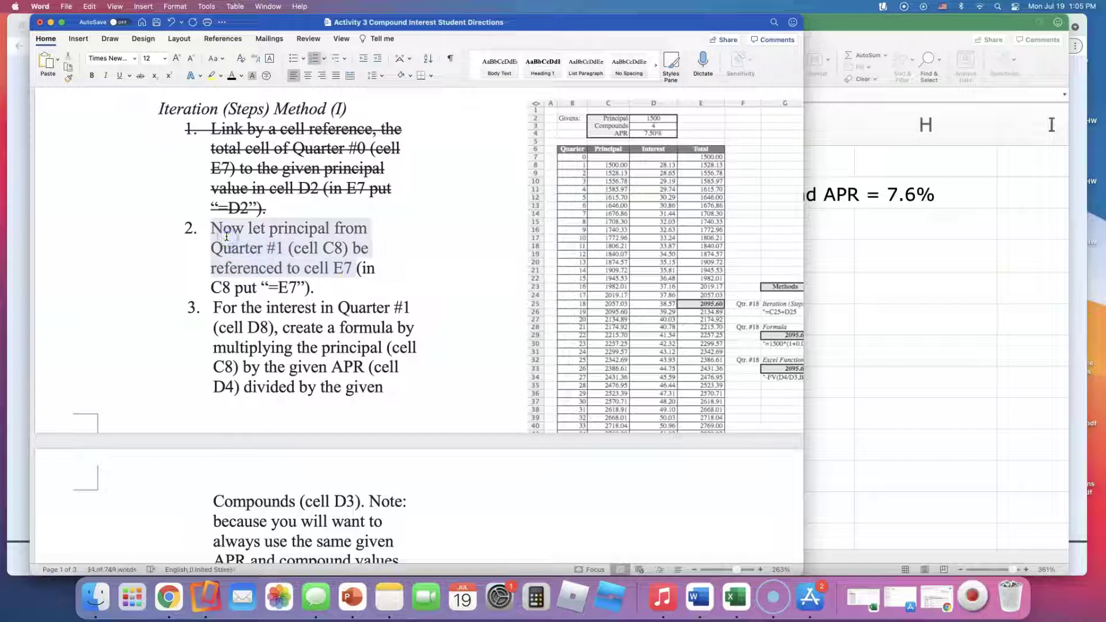
{"action": "left_click", "coordinate": [361, 269]}
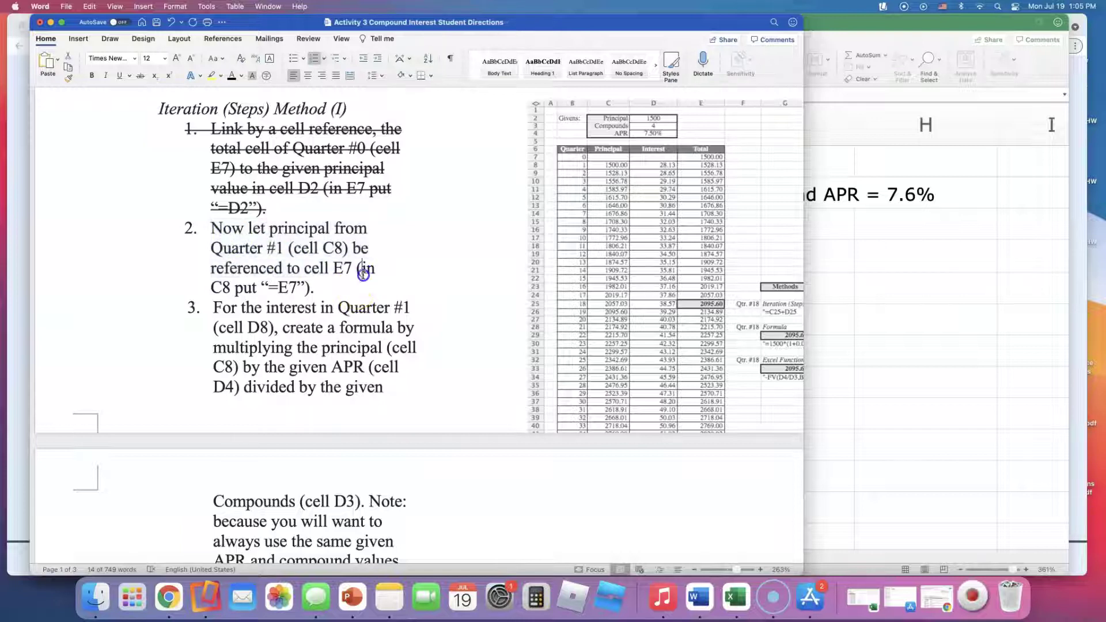
{"action": "left_click_drag", "start_coordinate": [292, 289], "coordinate": [273, 289]}
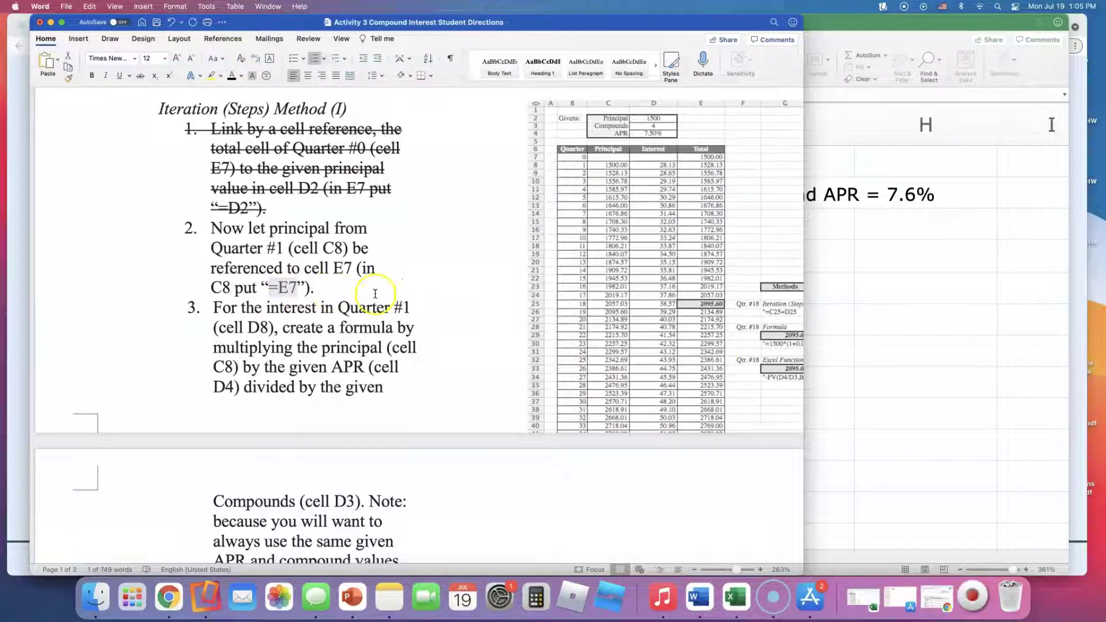
Switch to the Excel template and set the Quarter 1 Principal in C8 to =E7
{"action": "left_click", "coordinate": [870, 371]}
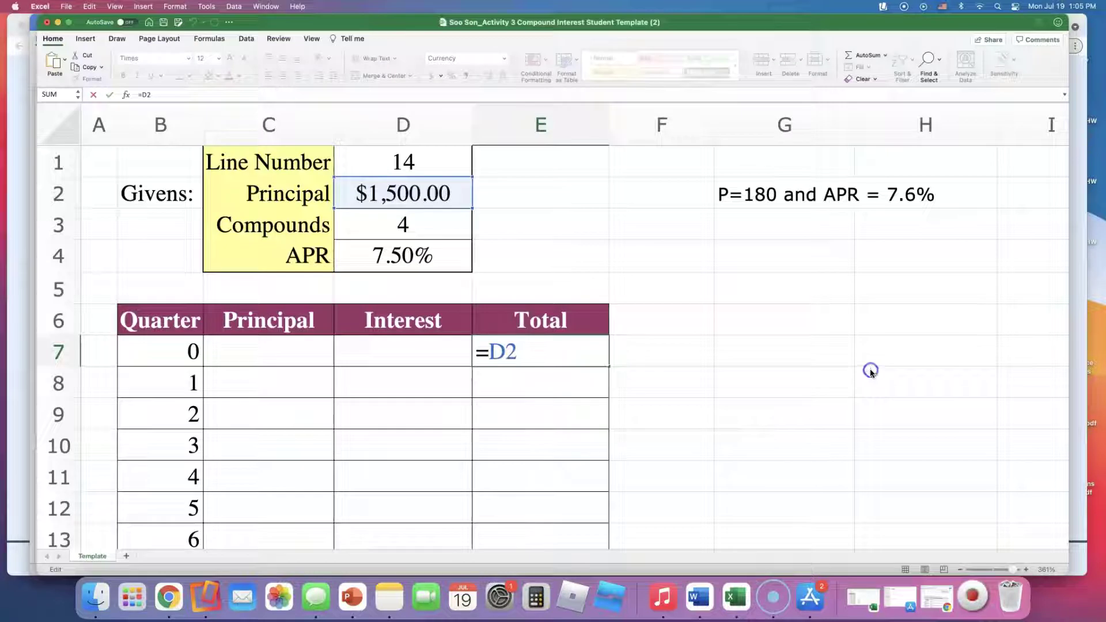
{"action": "left_click", "coordinate": [266, 395]}
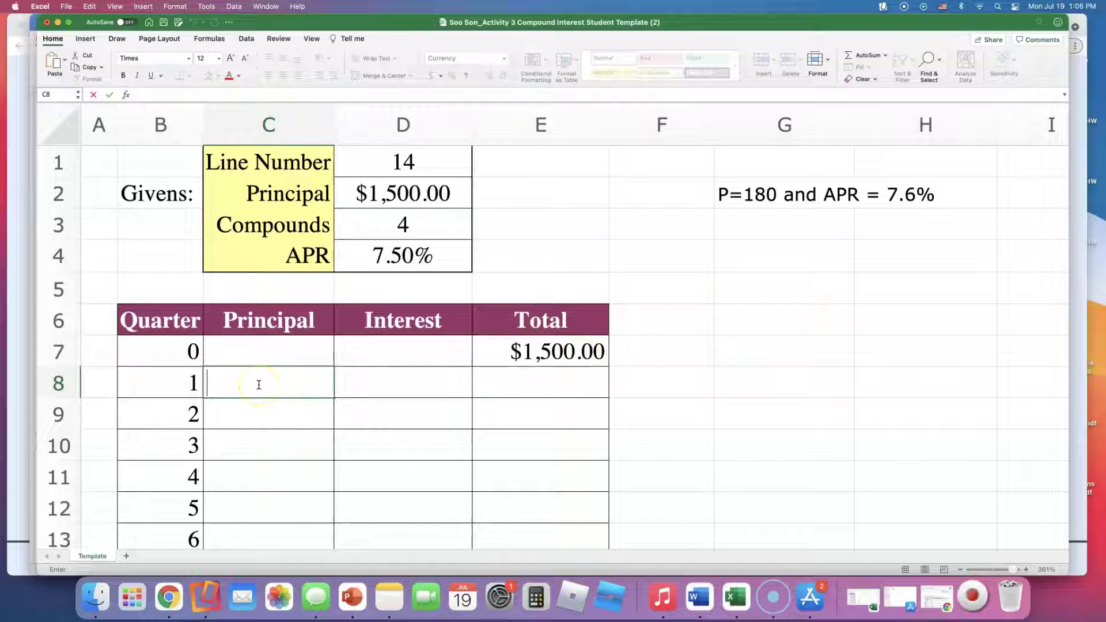
{"action": "type", "text": "="}
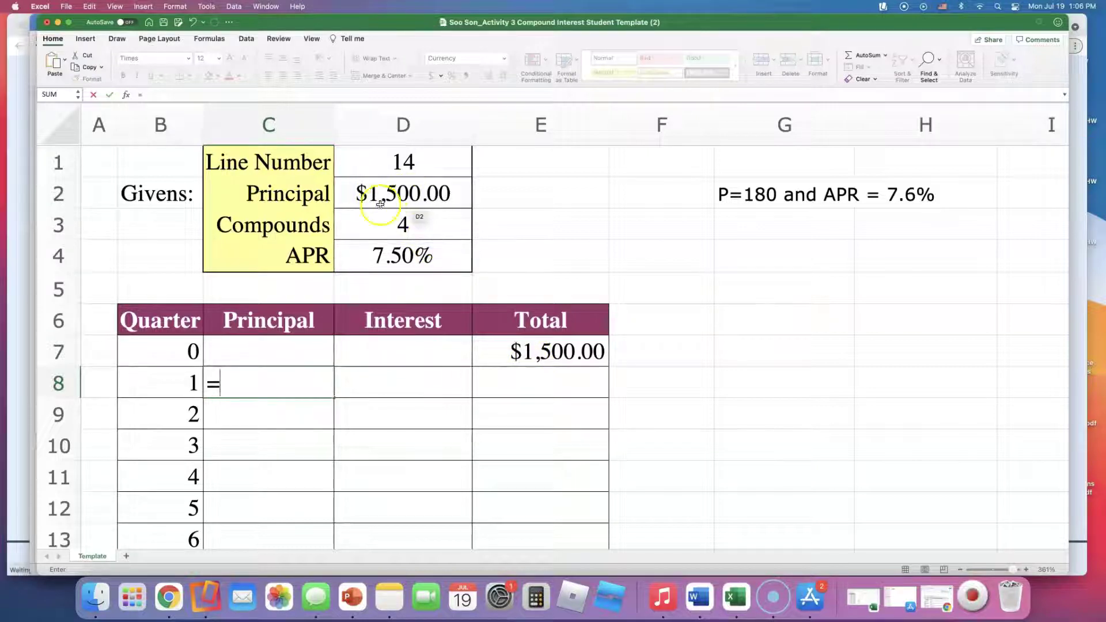
{"action": "left_click", "coordinate": [523, 352]}
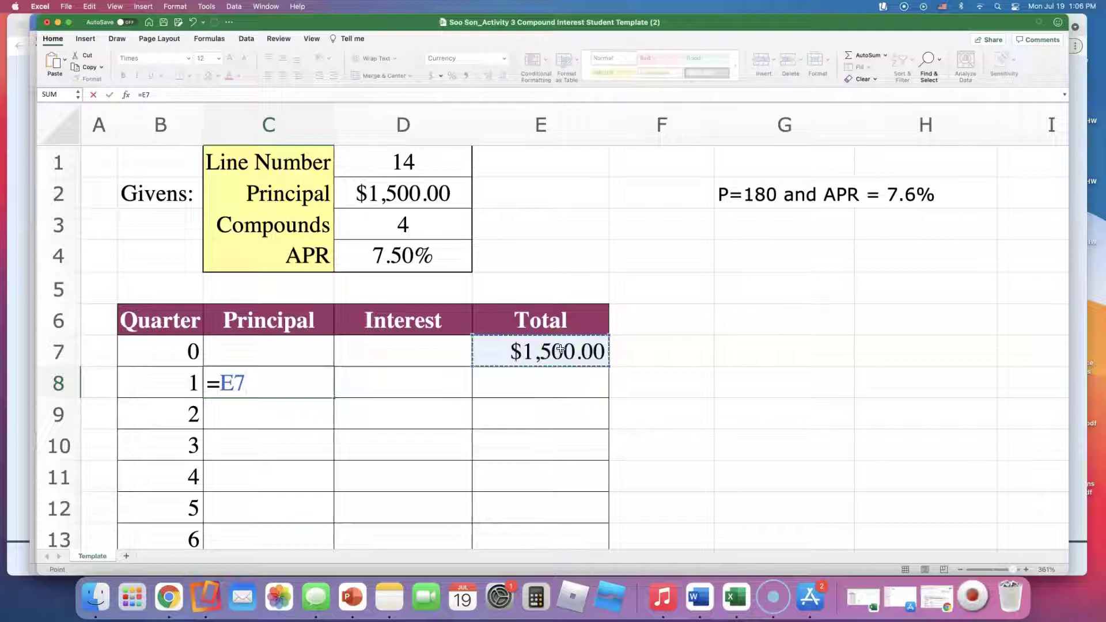
{"action": "key", "text": "Return"}
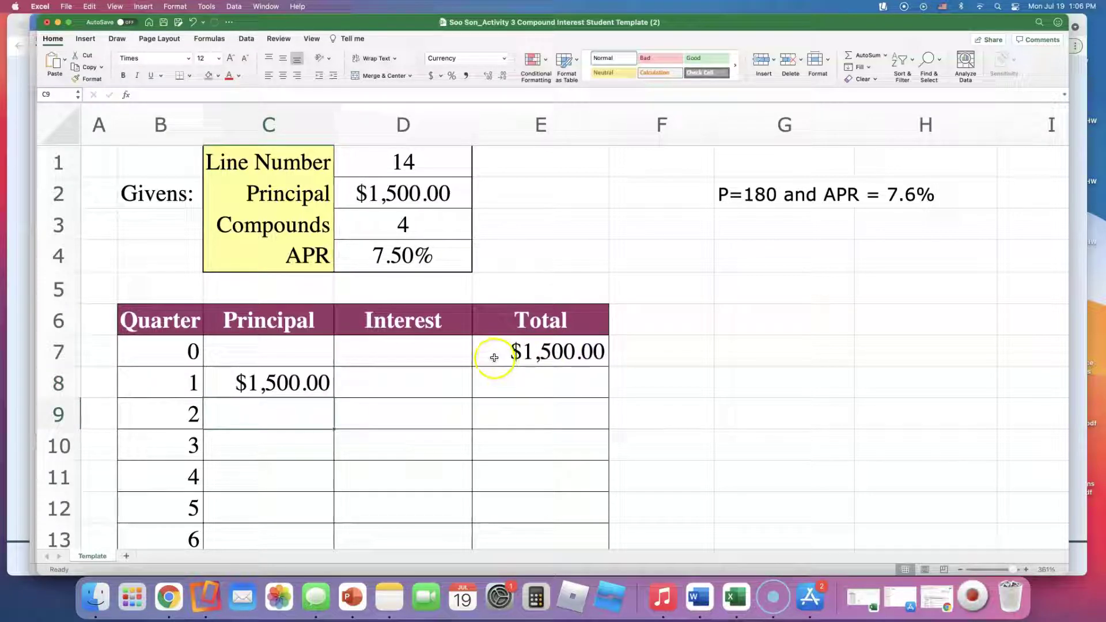
{"action": "double_click", "coordinate": [306, 386]}
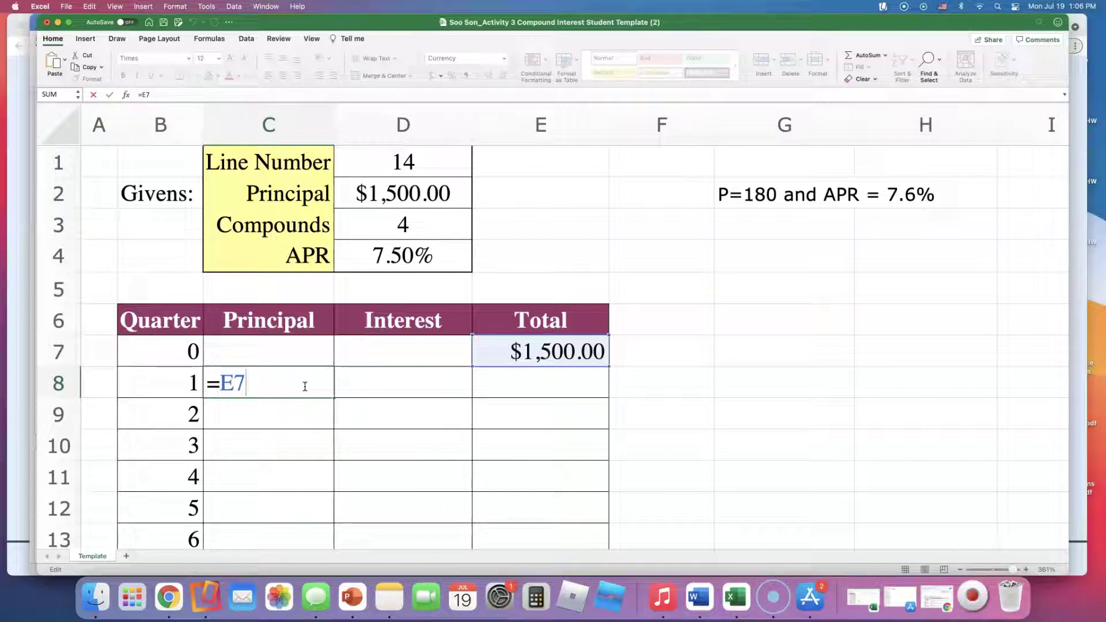
{"action": "key", "text": "Return"}
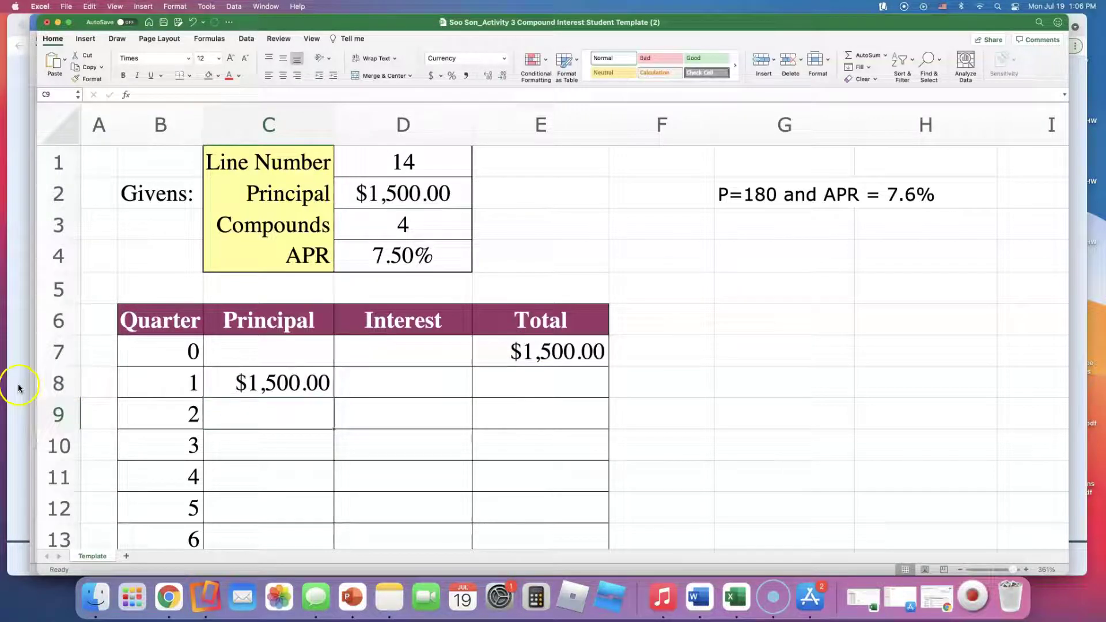
Switch to the Word directions and strike through instruction 2 of the Iteration (Steps) Method
{"action": "left_click", "coordinate": [699, 598]}
{"action": "left_click", "coordinate": [326, 273]}
{"action": "triple_click", "coordinate": [215, 230]}
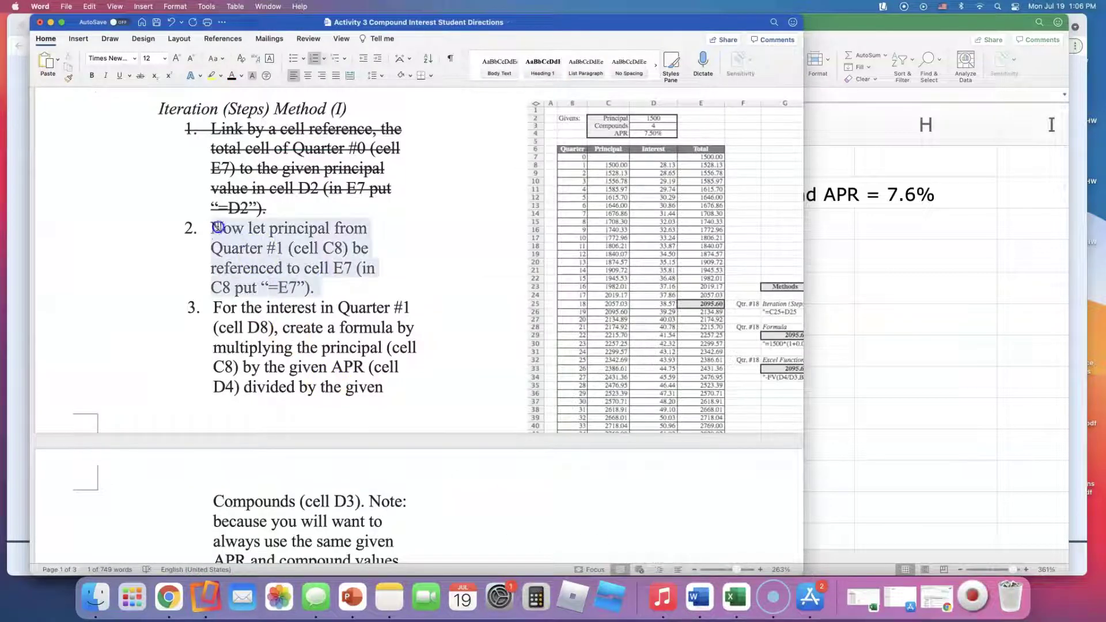
{"action": "left_click", "coordinate": [140, 76]}
Insert blank lines after instruction 2 so that instruction 3 starts on the following page
{"action": "left_click", "coordinate": [406, 288]}
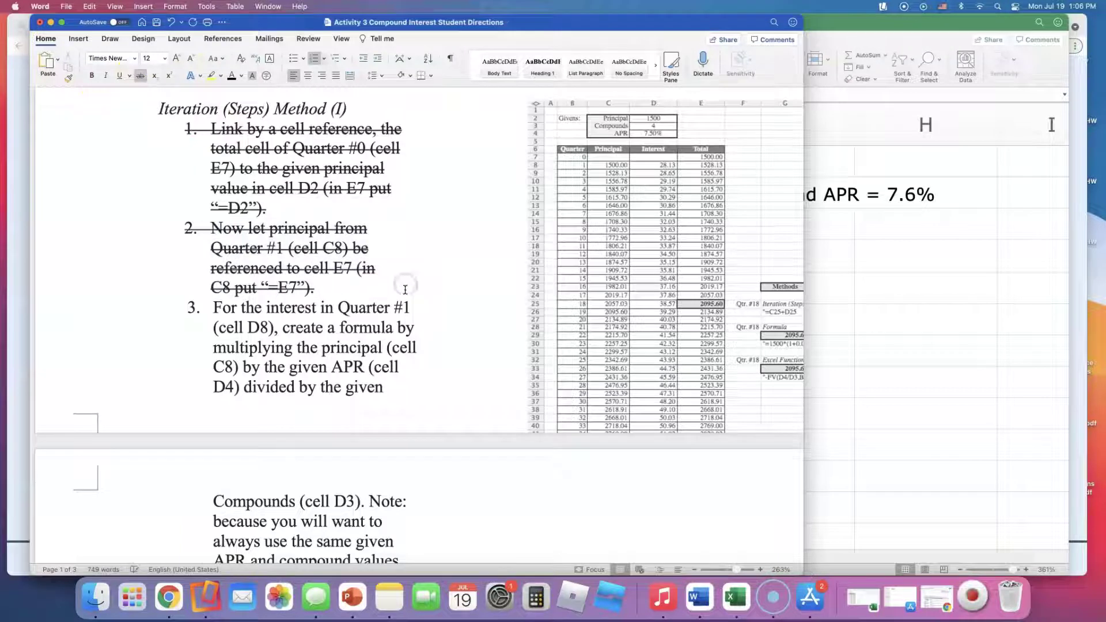
{"action": "key", "text": "Return"}
{"action": "key", "text": "Return"}
{"action": "key", "text": "Return"}
{"action": "key", "text": "Return"}
{"action": "key", "text": "Return"}
{"action": "key", "text": "Return"}
{"action": "key", "text": "Return"}
{"action": "key", "text": "Return"}
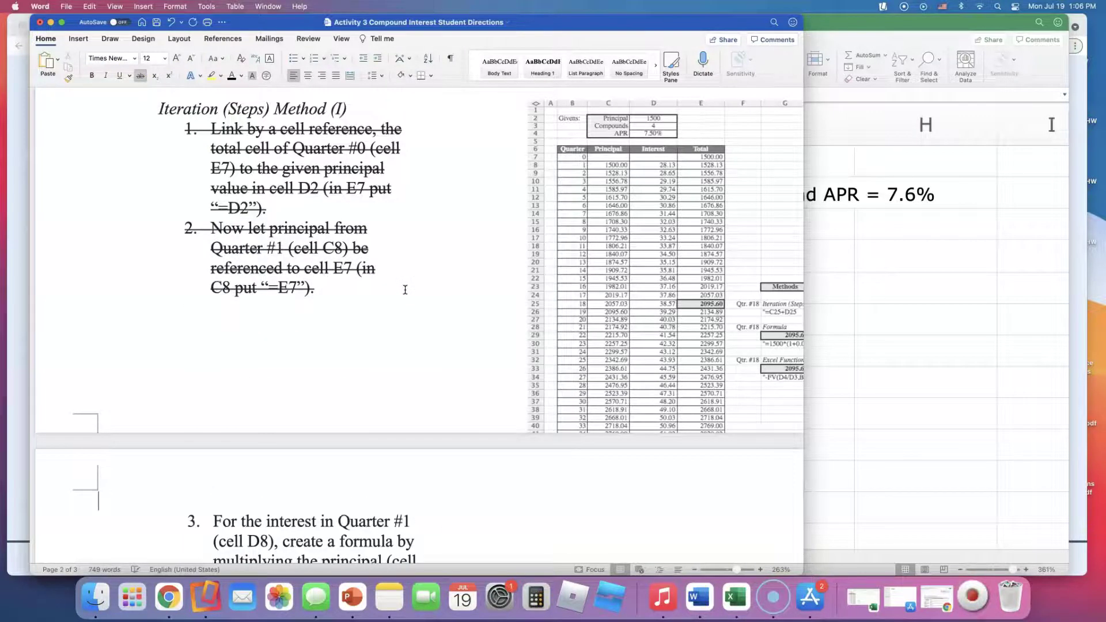
Insert three line breaks after the end of instruction 3 to separate it from instruction 4
{"action": "scroll", "coordinate": [405, 290], "scroll_direction": "down", "scroll_amount": 10}
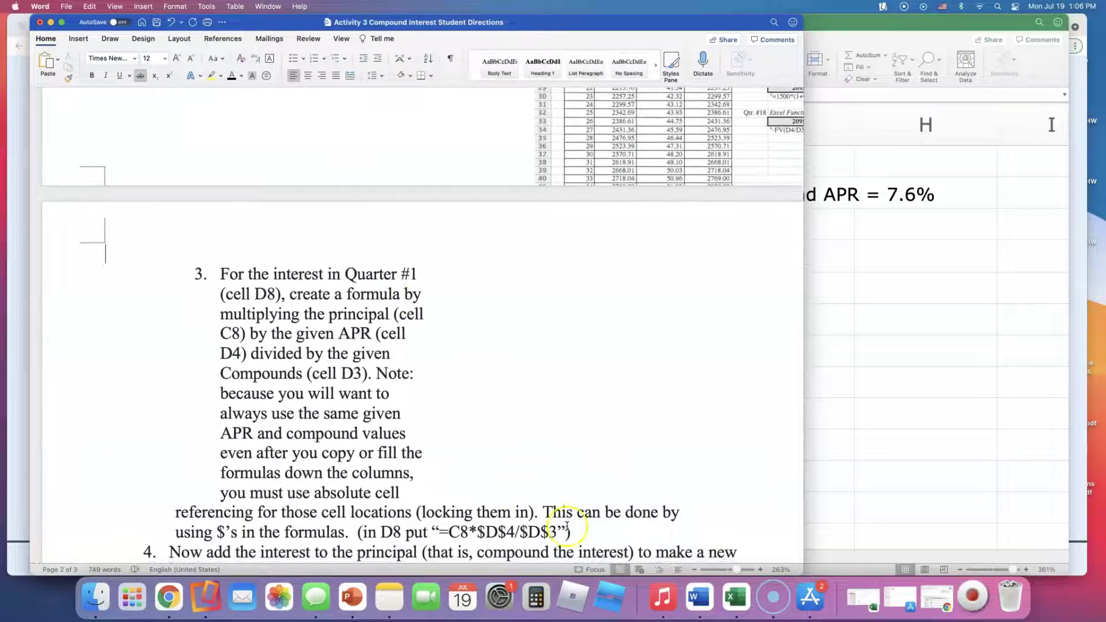
{"action": "left_click", "coordinate": [571, 530]}
{"action": "key", "text": "Return"}
{"action": "key", "text": "Return"}
{"action": "key", "text": "Return"}
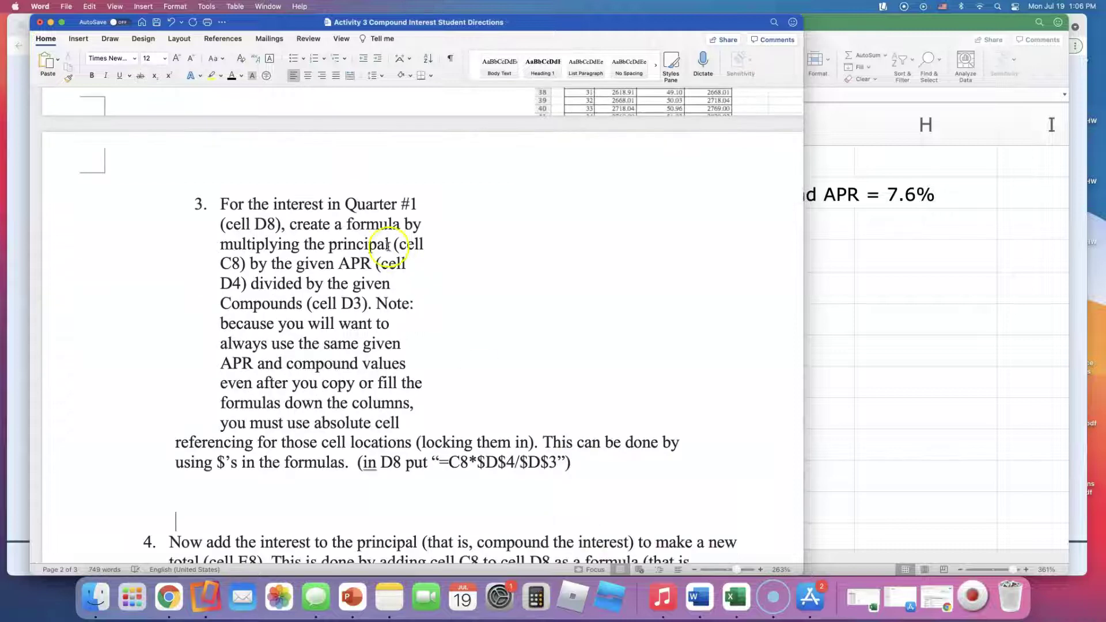
Read through instruction 3 on building the Quarter 1 interest formula in D8 from the principal, APR and compounds cells
{"action": "left_click_drag", "start_coordinate": [222, 208], "coordinate": [417, 208]}
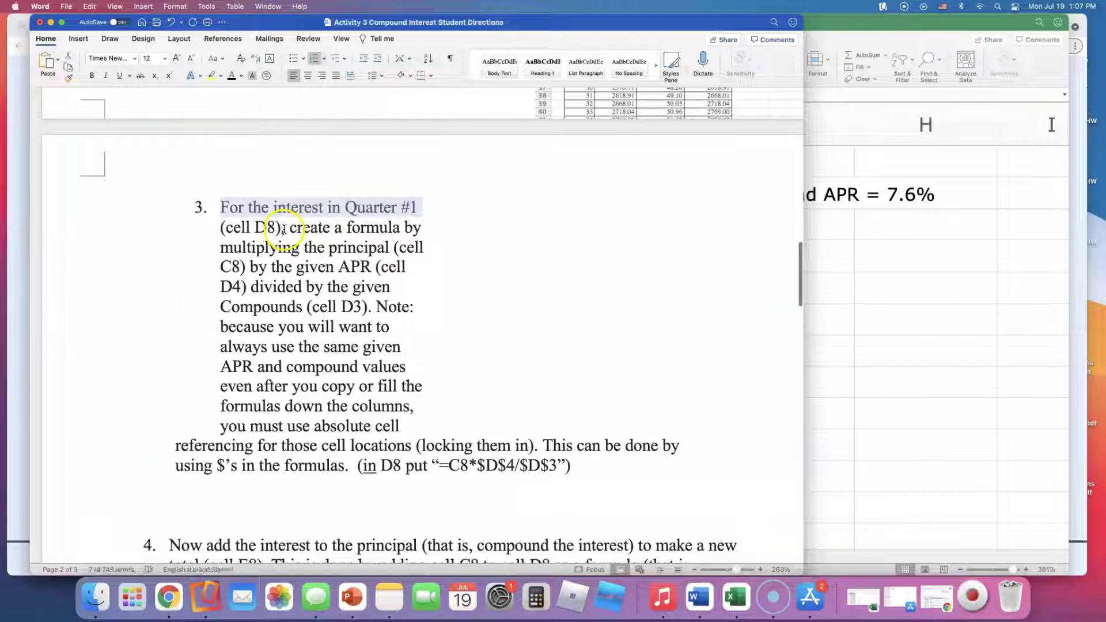
{"action": "left_click_drag", "start_coordinate": [289, 228], "coordinate": [386, 249]}
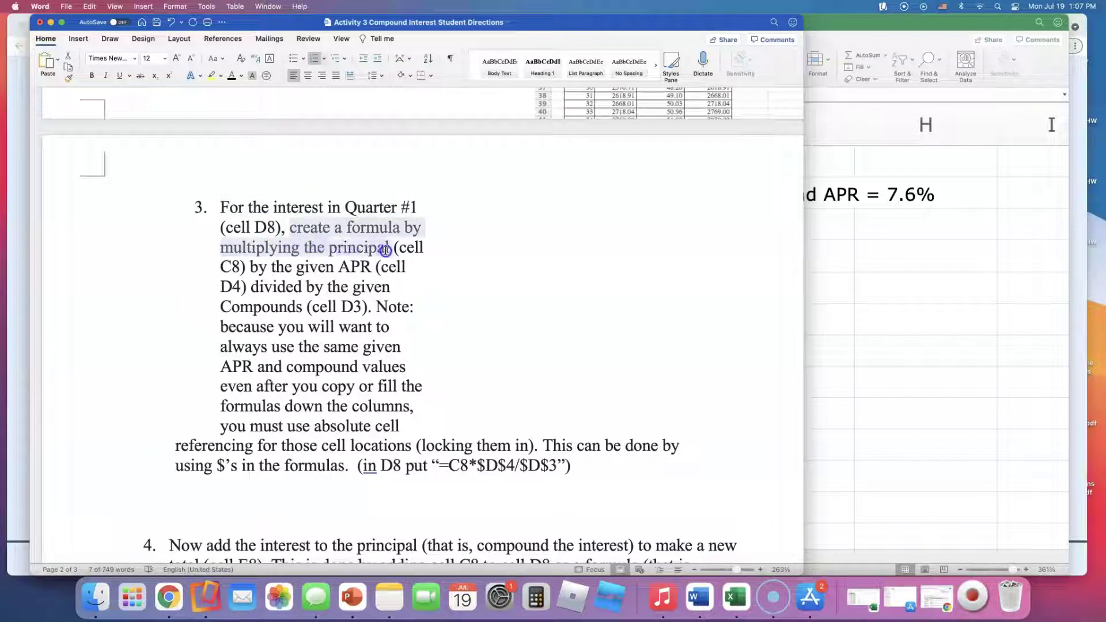
{"action": "left_click_drag", "start_coordinate": [249, 267], "coordinate": [366, 271]}
{"action": "left_click_drag", "start_coordinate": [249, 287], "coordinate": [305, 302]}
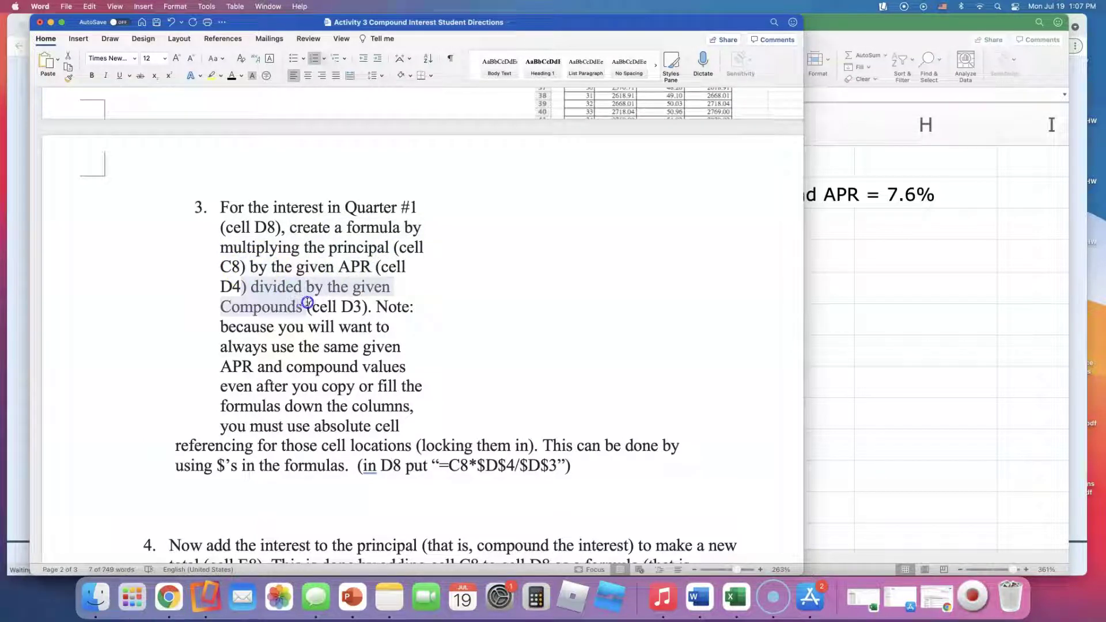
{"action": "scroll", "coordinate": [308, 302], "scroll_direction": "up", "scroll_amount": 1}
{"action": "scroll", "coordinate": [308, 301], "scroll_direction": "down", "scroll_amount": 2}
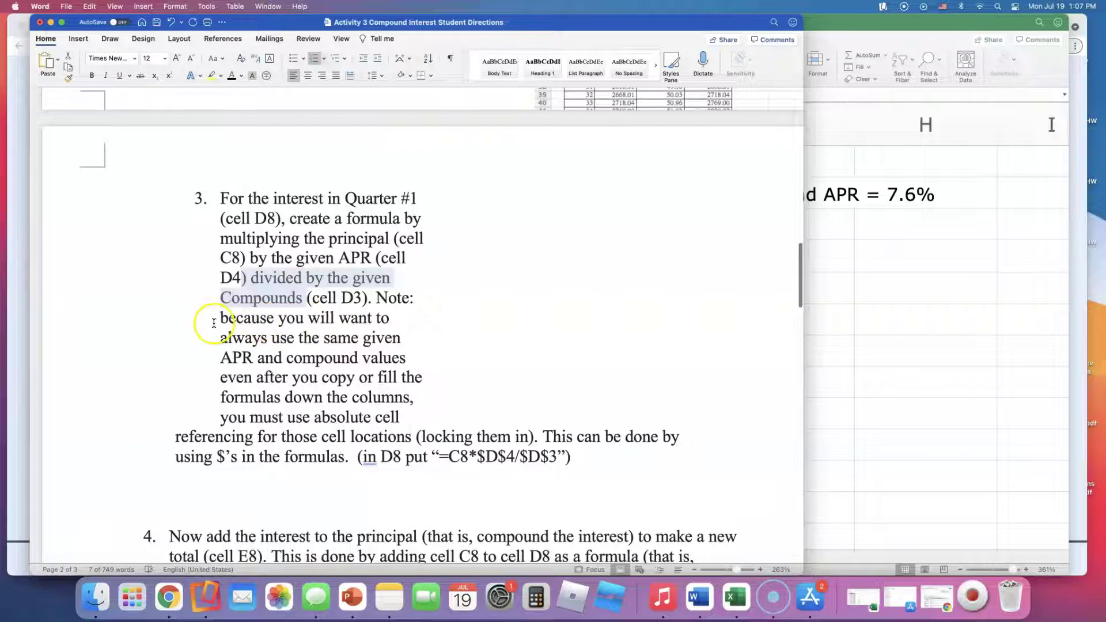
{"action": "left_click_drag", "start_coordinate": [219, 318], "coordinate": [331, 366]}
Select the full text of instruction 3, from "For the interest in Quarter #1" through the suggested D8 formula
{"action": "left_click_drag", "start_coordinate": [576, 457], "coordinate": [194, 203]}
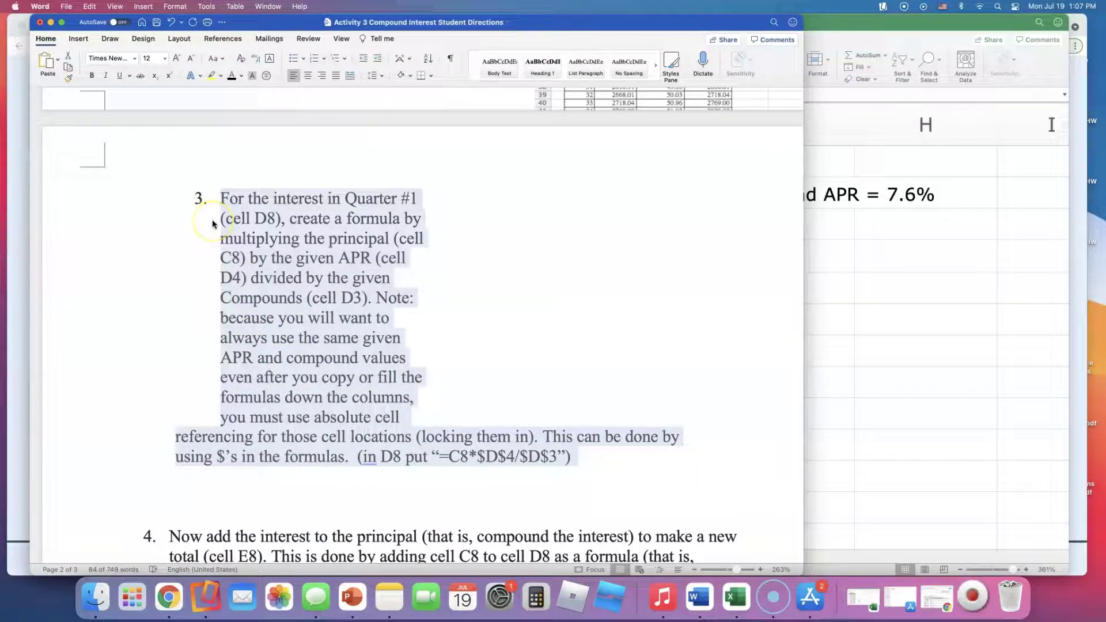
{"action": "left_click", "coordinate": [212, 222]}
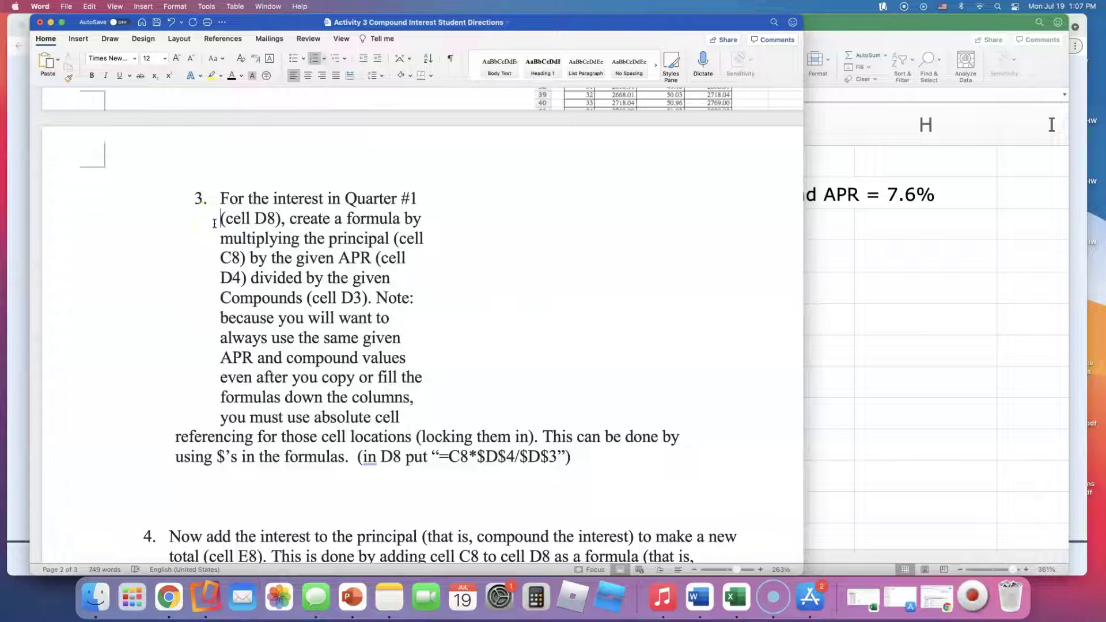
{"action": "left_click_drag", "start_coordinate": [222, 202], "coordinate": [618, 455]}
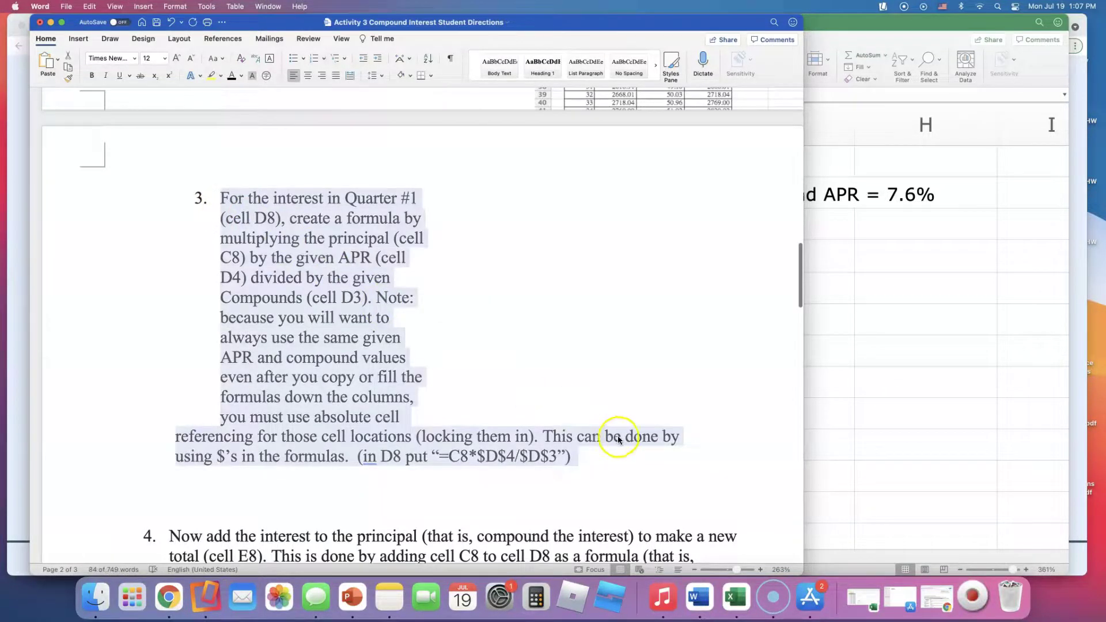